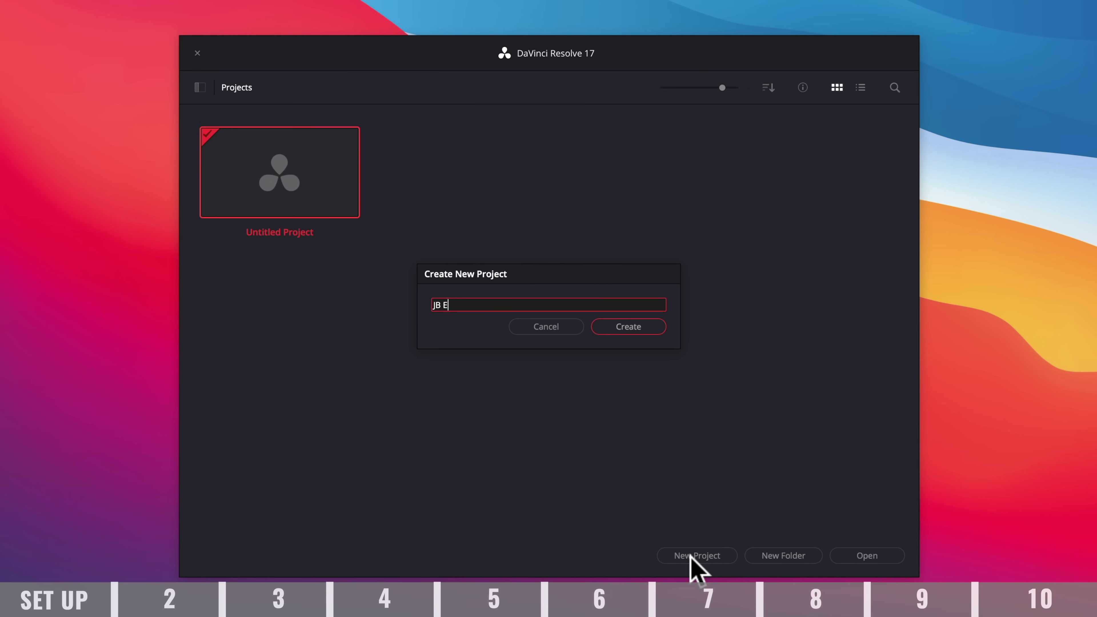
Step: Create the new project JB Edit and open its project settings
{"action": "left_click", "coordinate": [657, 329]}
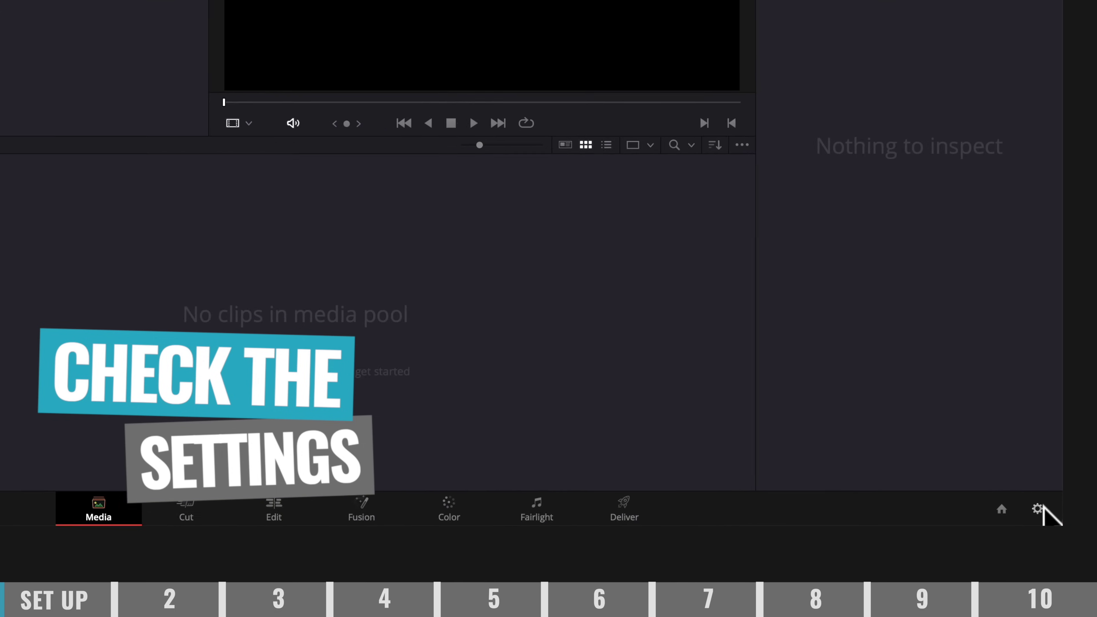
{"action": "left_click", "coordinate": [1018, 477]}
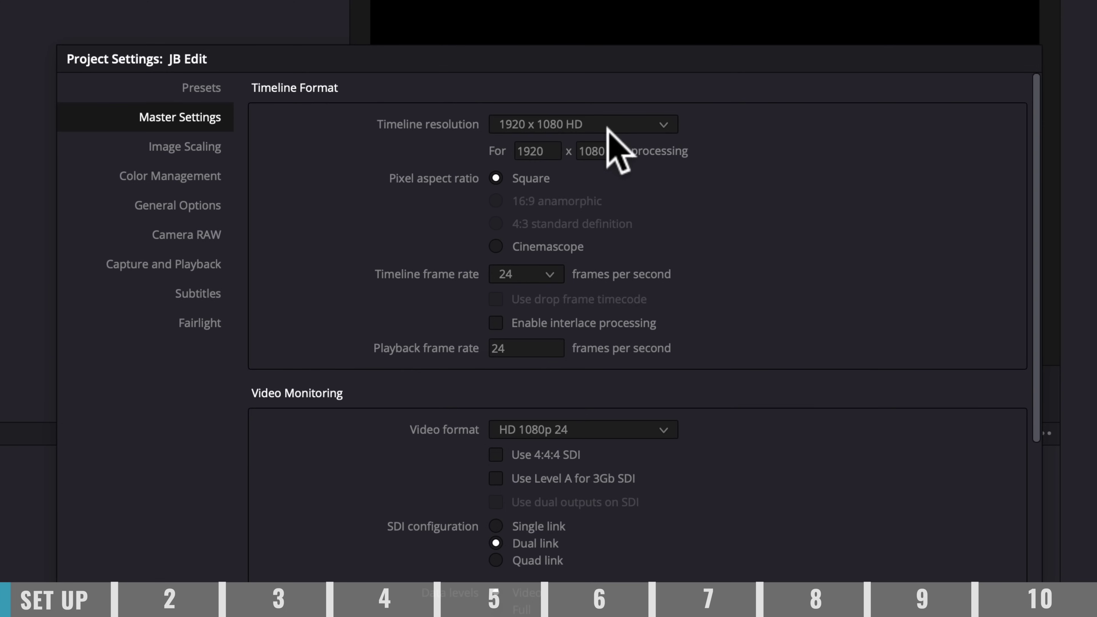
Step: Set the project's timeline resolution to 1920 x 1080 HD and its timeline frame rate to 25 frames per second
{"action": "left_click", "coordinate": [625, 124]}
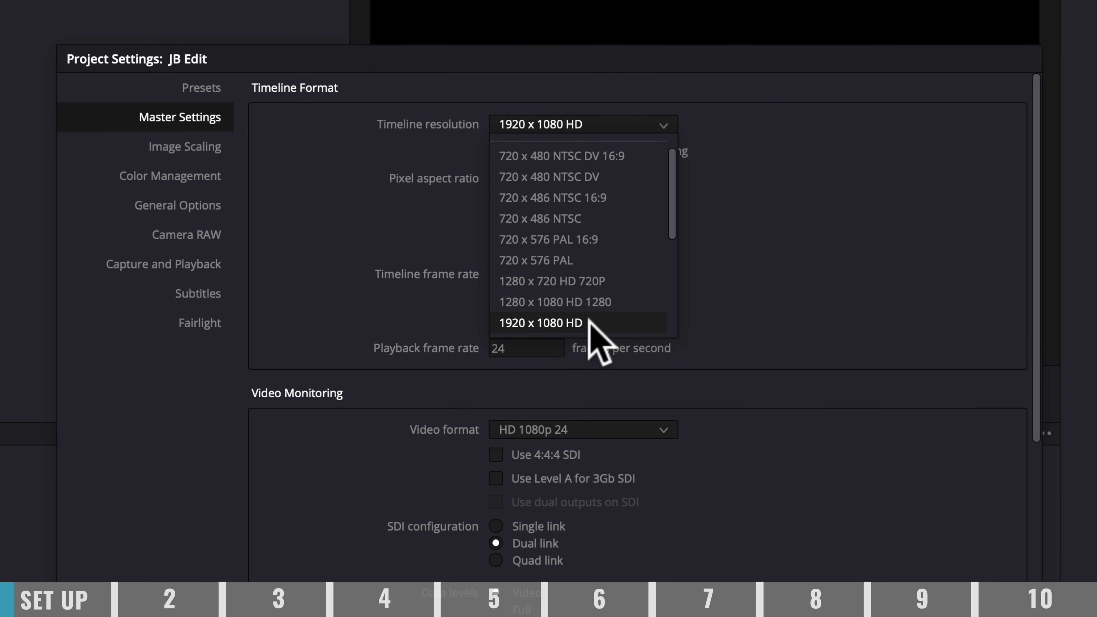
{"action": "scroll", "coordinate": [598, 230], "scroll_direction": "up", "scroll_amount": 1}
{"action": "scroll", "coordinate": [599, 230], "scroll_direction": "down", "scroll_amount": 5}
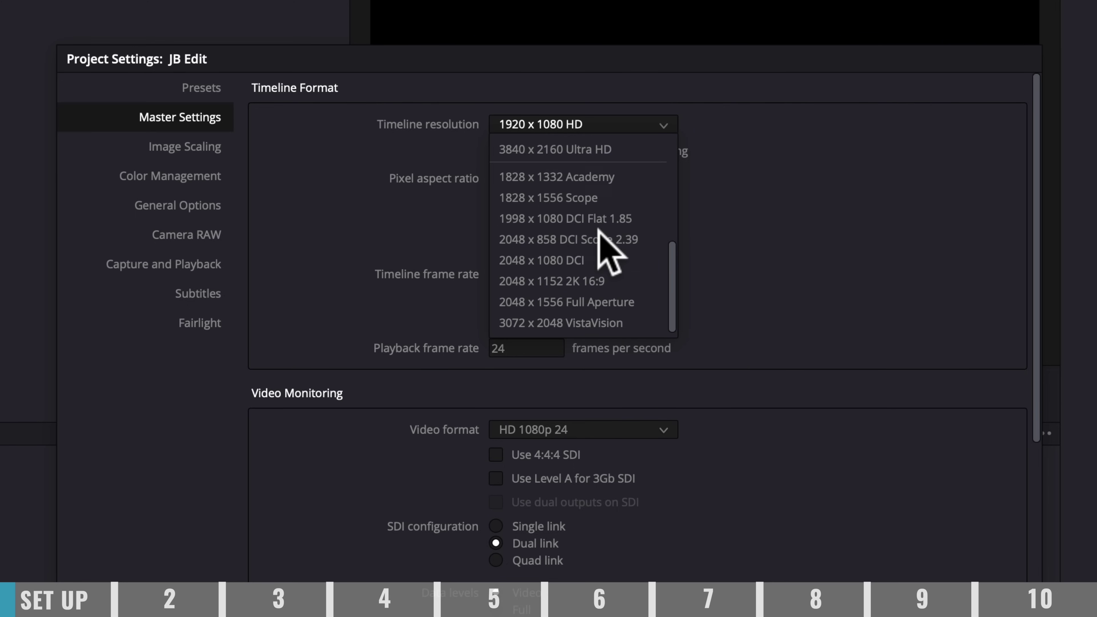
{"action": "scroll", "coordinate": [605, 303], "scroll_direction": "up", "scroll_amount": 5}
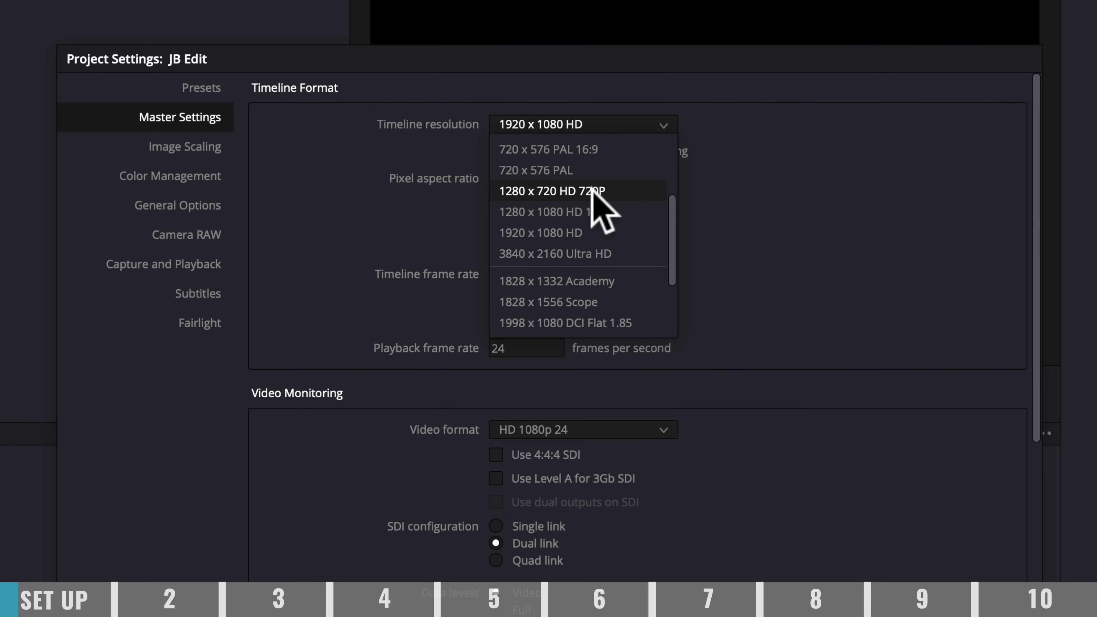
{"action": "left_click", "coordinate": [537, 232]}
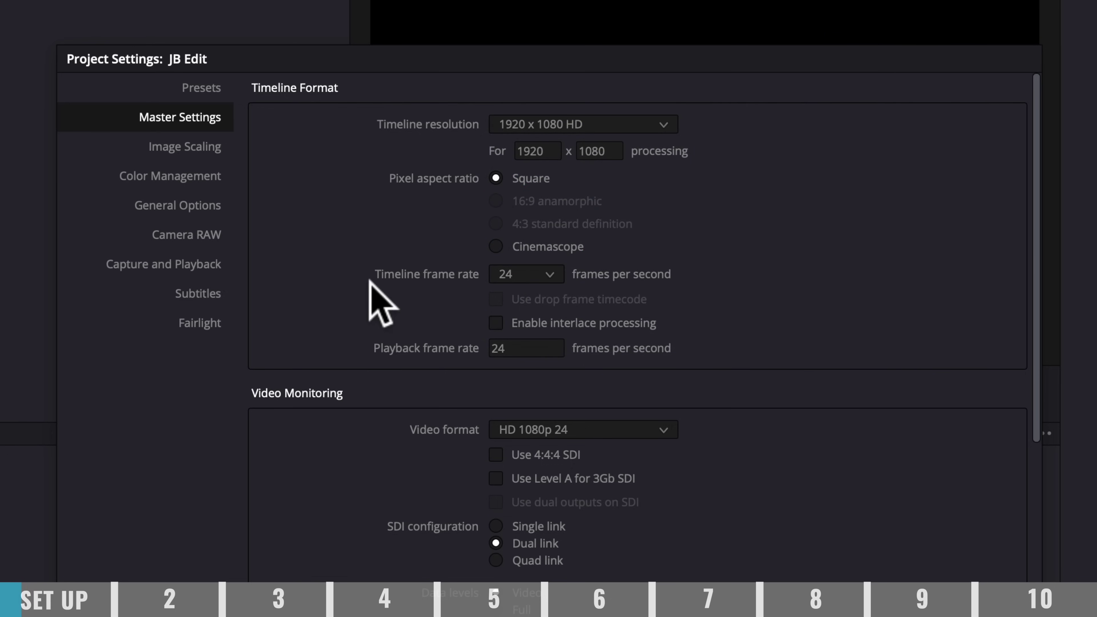
{"action": "left_click", "coordinate": [554, 276]}
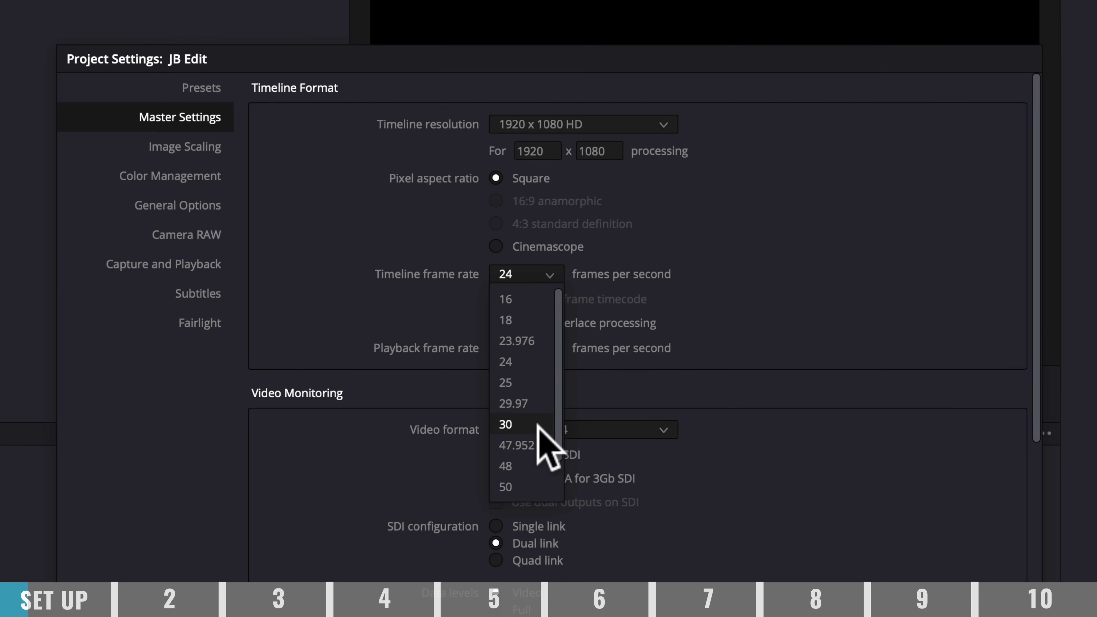
{"action": "left_click", "coordinate": [527, 383]}
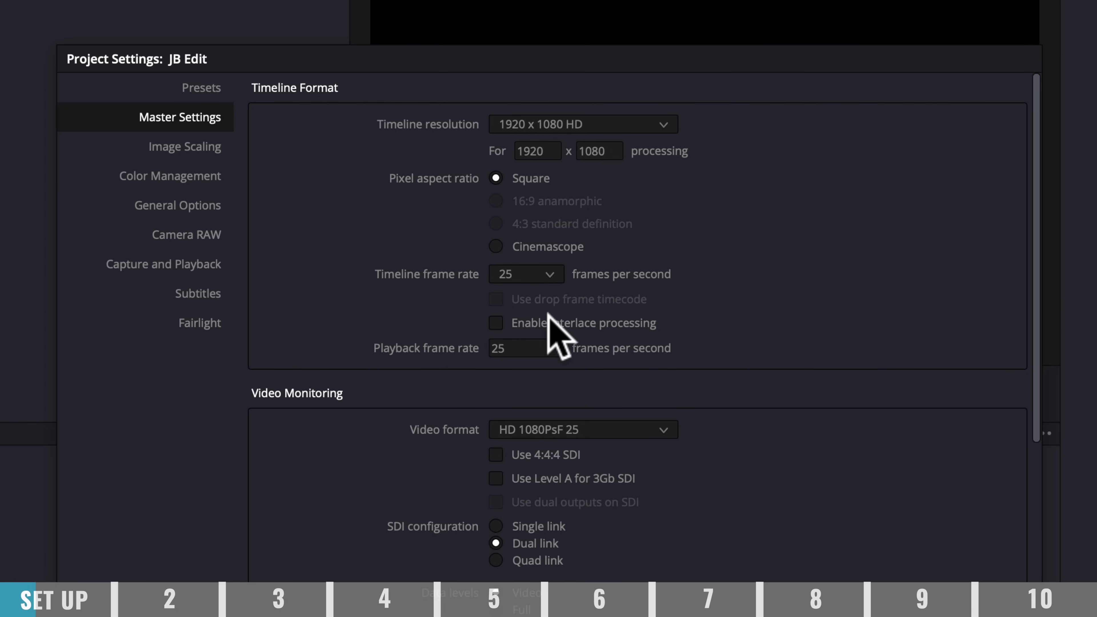
{"action": "scroll", "coordinate": [771, 561], "scroll_direction": "down", "scroll_amount": 10}
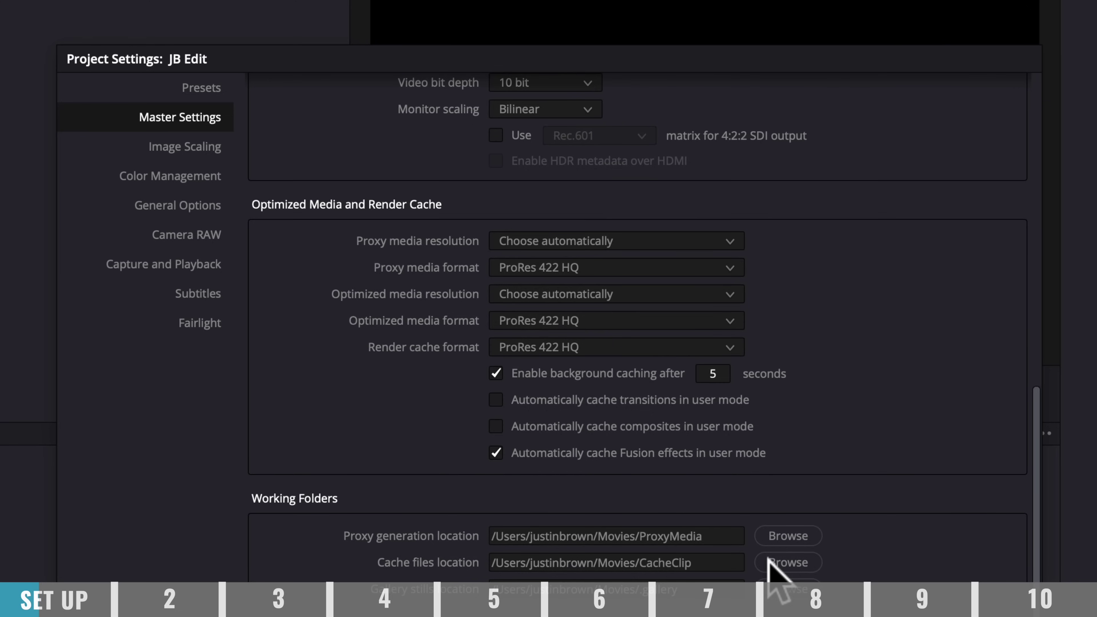
{"action": "scroll", "coordinate": [772, 562], "scroll_direction": "up", "scroll_amount": 10}
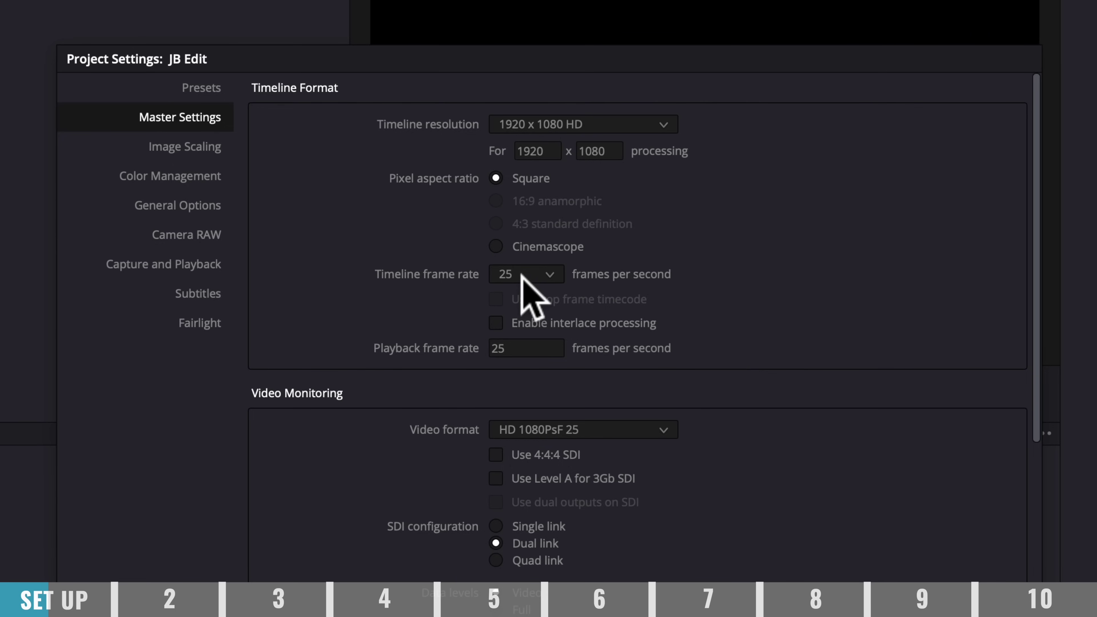
Step: Save the current project settings as a preset named 1080p 25 and load that preset
{"action": "left_click", "coordinate": [214, 89]}
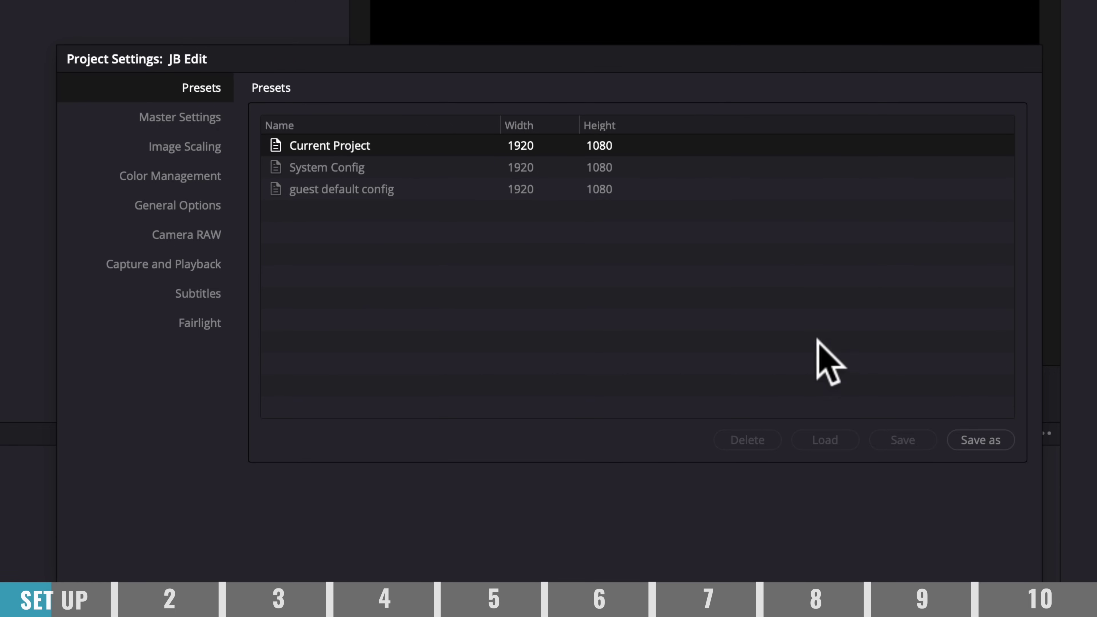
{"action": "left_click", "coordinate": [979, 441]}
{"action": "type", "text": "1080p 25"}
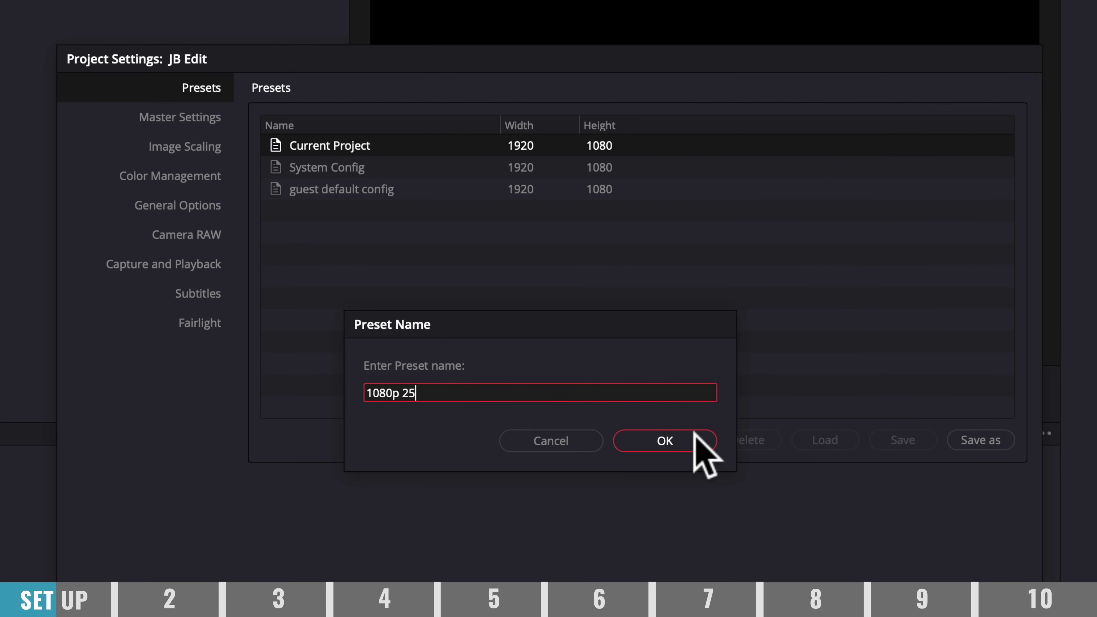
{"action": "left_click", "coordinate": [693, 439]}
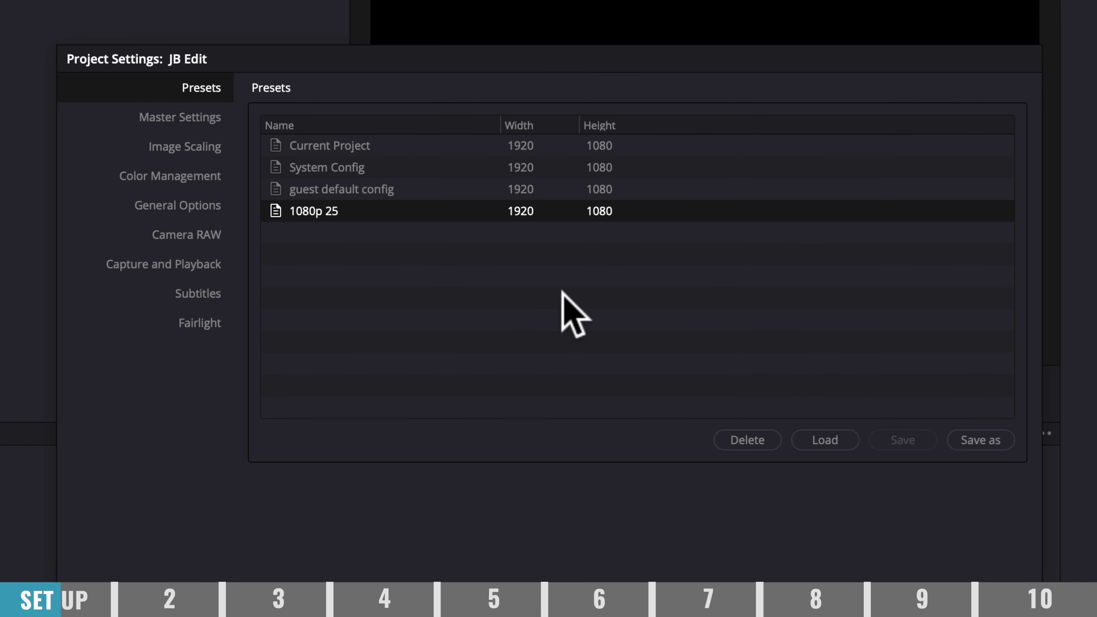
{"action": "left_click", "coordinate": [826, 440]}
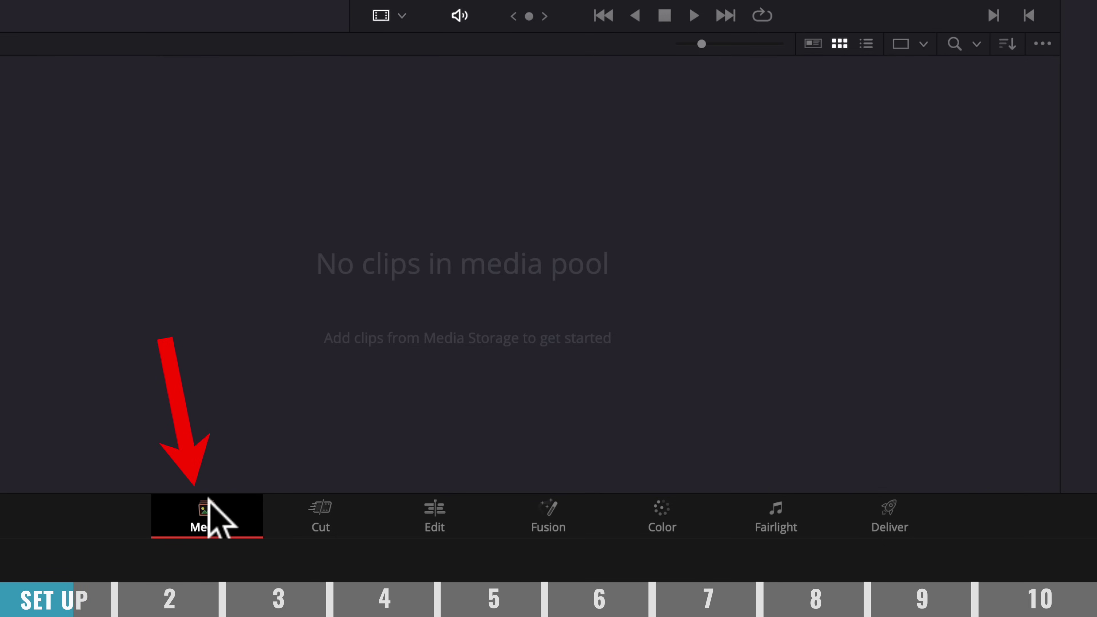
Step: Look through the Cut, Edit, Fusion, Color, Fairlight and Deliver workspaces, then return to the Media page
{"action": "left_click", "coordinate": [321, 517]}
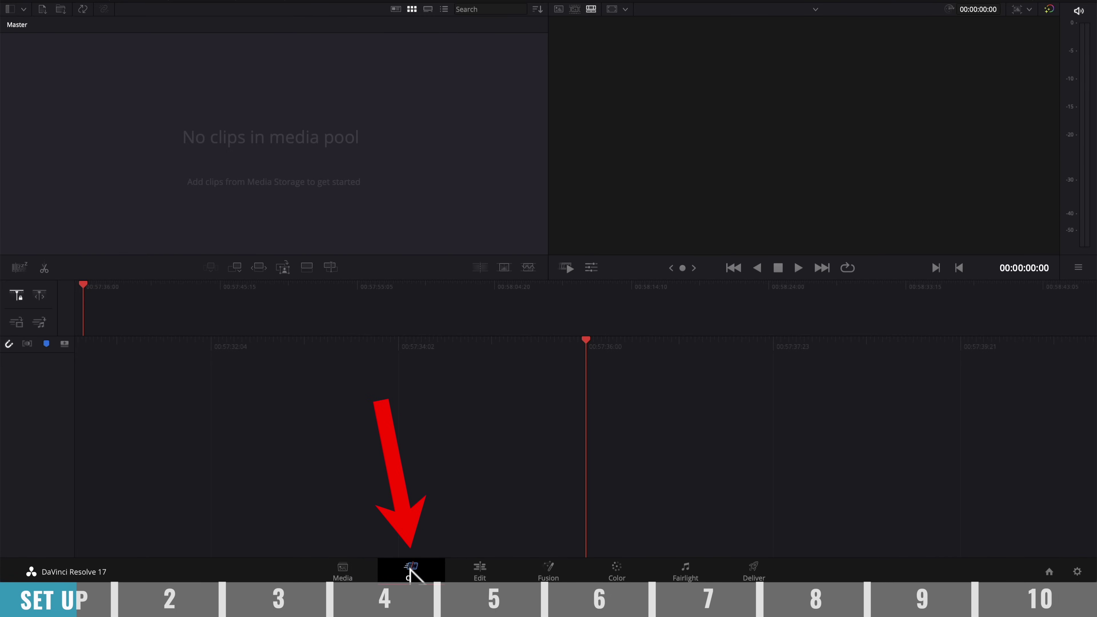
{"action": "left_click", "coordinate": [483, 569]}
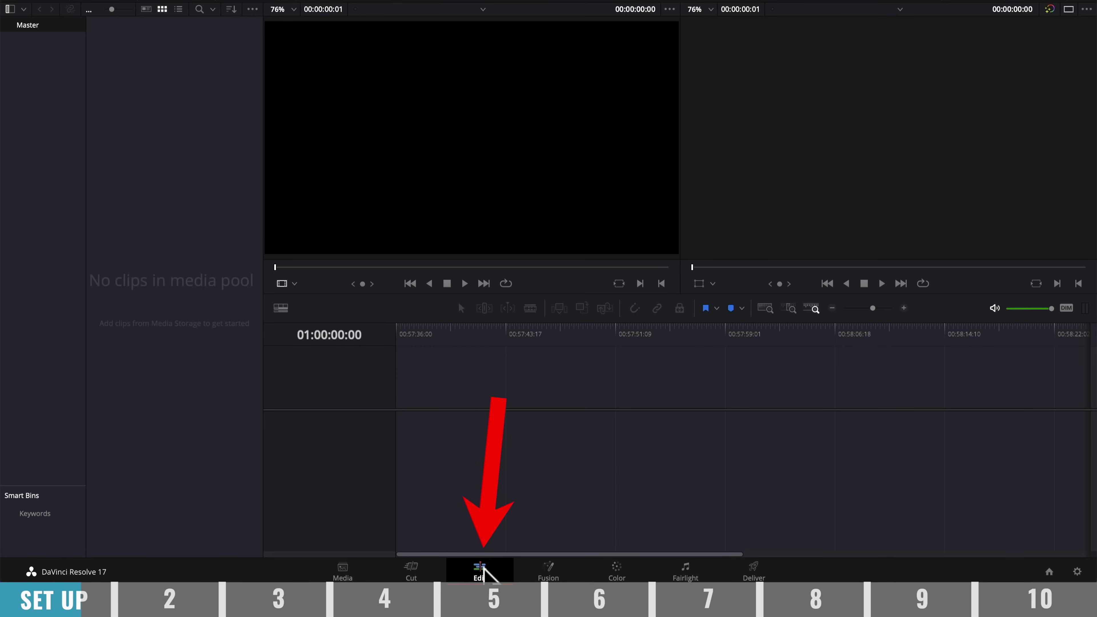
{"action": "left_click", "coordinate": [548, 569]}
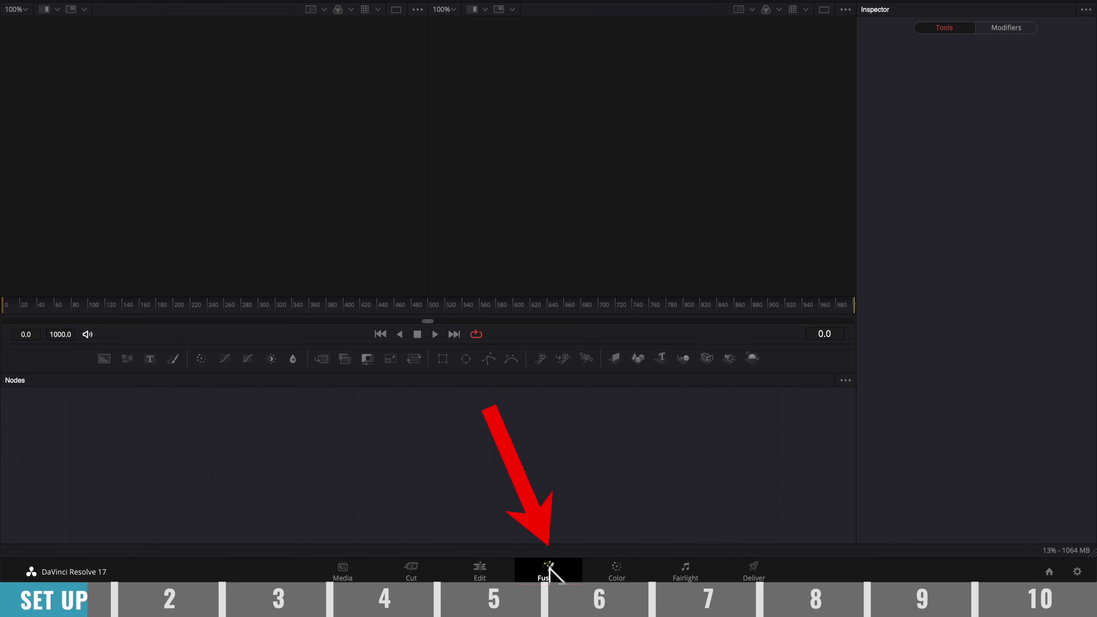
{"action": "left_click", "coordinate": [617, 570]}
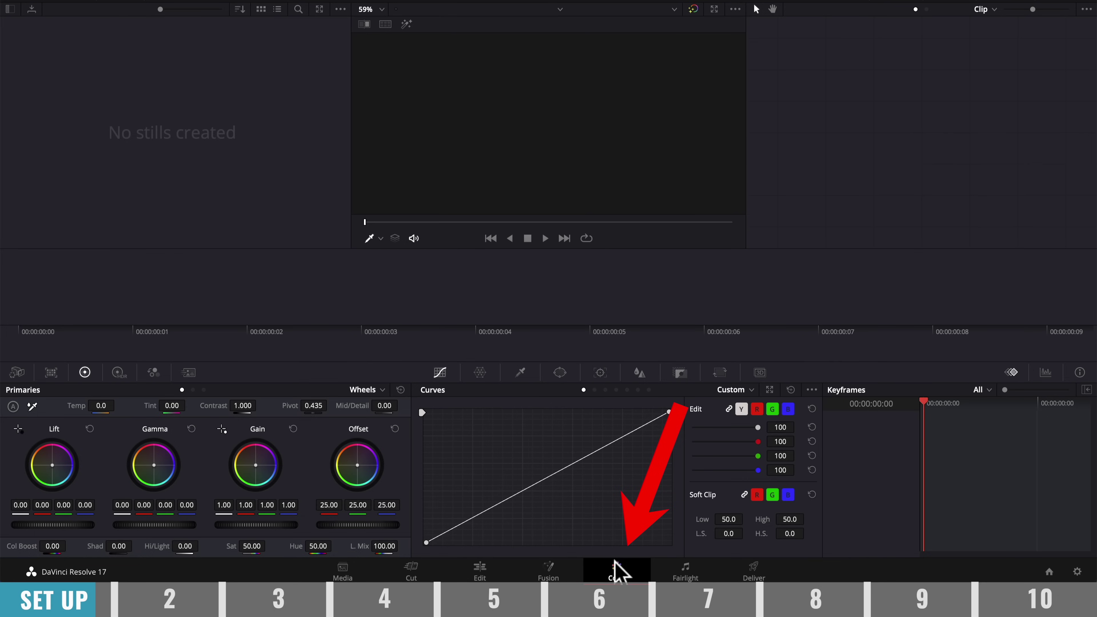
{"action": "left_click", "coordinate": [667, 572]}
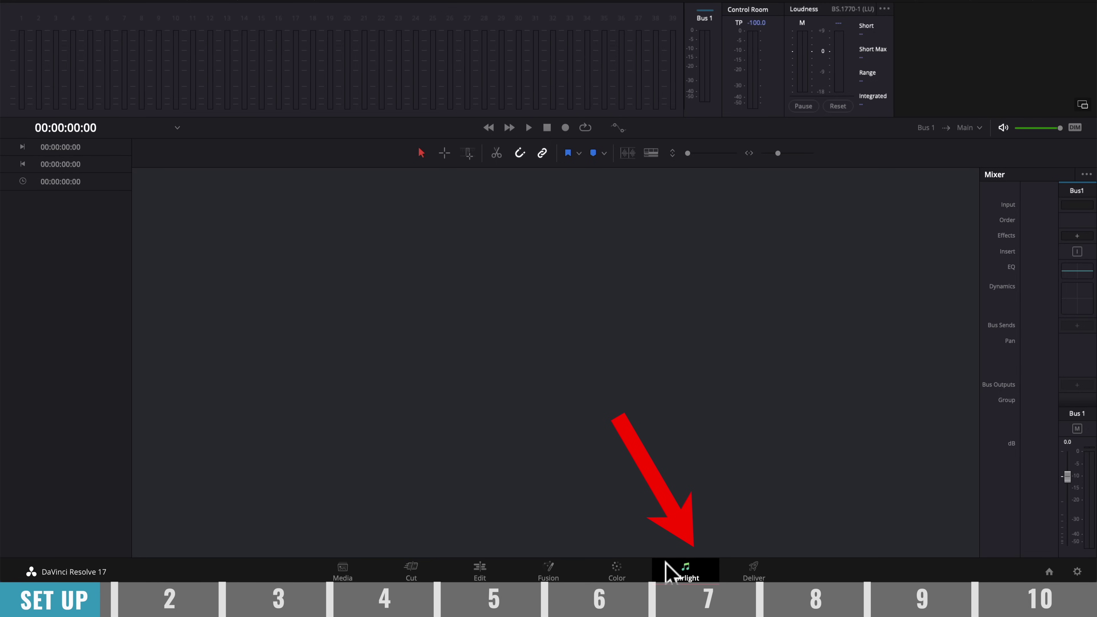
{"action": "left_click", "coordinate": [737, 575]}
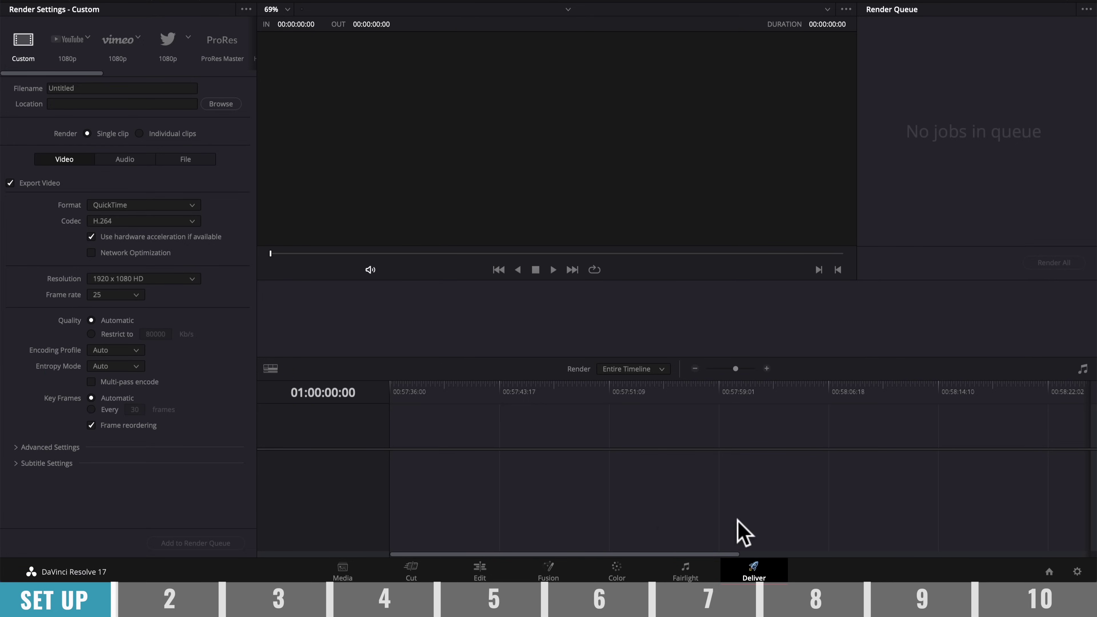
{"action": "left_click", "coordinate": [342, 568]}
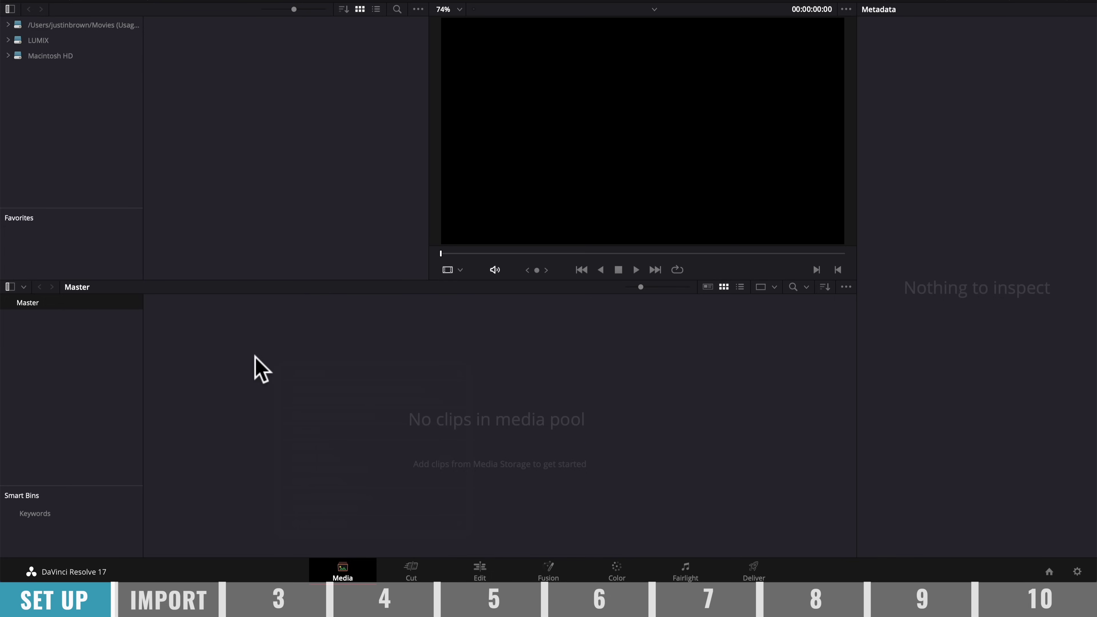
{"action": "right_click", "coordinate": [256, 357]}
{"action": "left_click", "coordinate": [309, 450]}
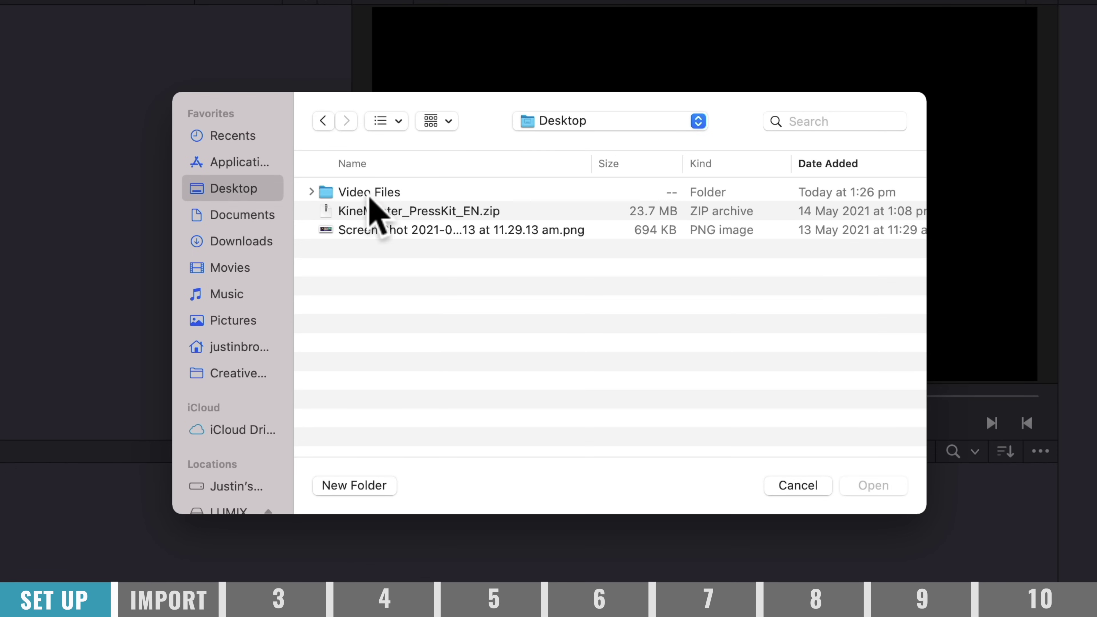
{"action": "left_click", "coordinate": [348, 195]}
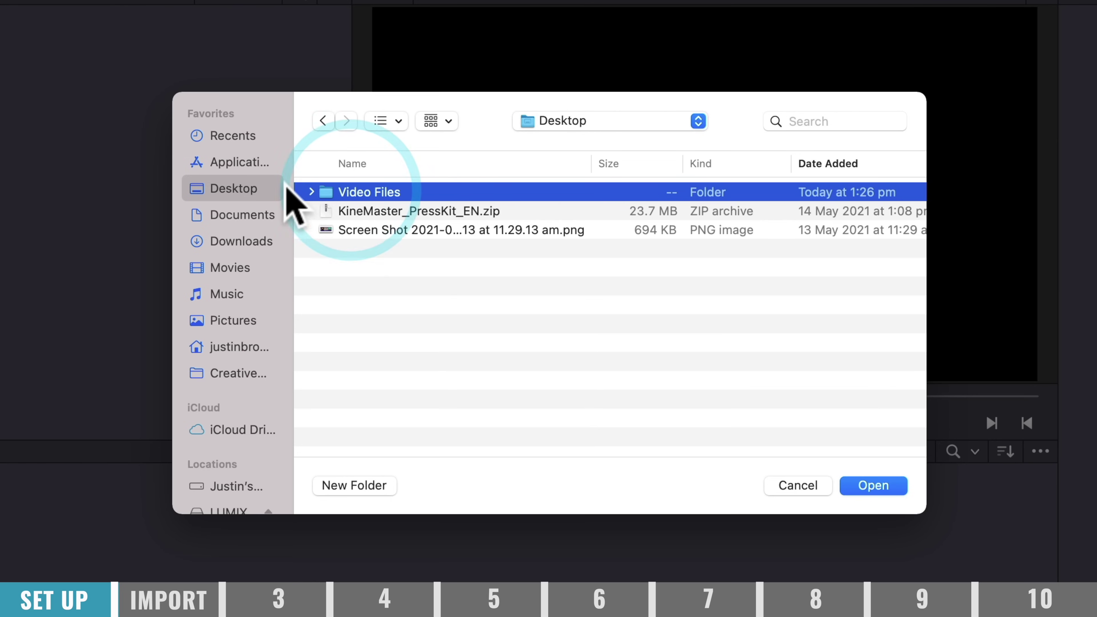
{"action": "left_click", "coordinate": [311, 192]}
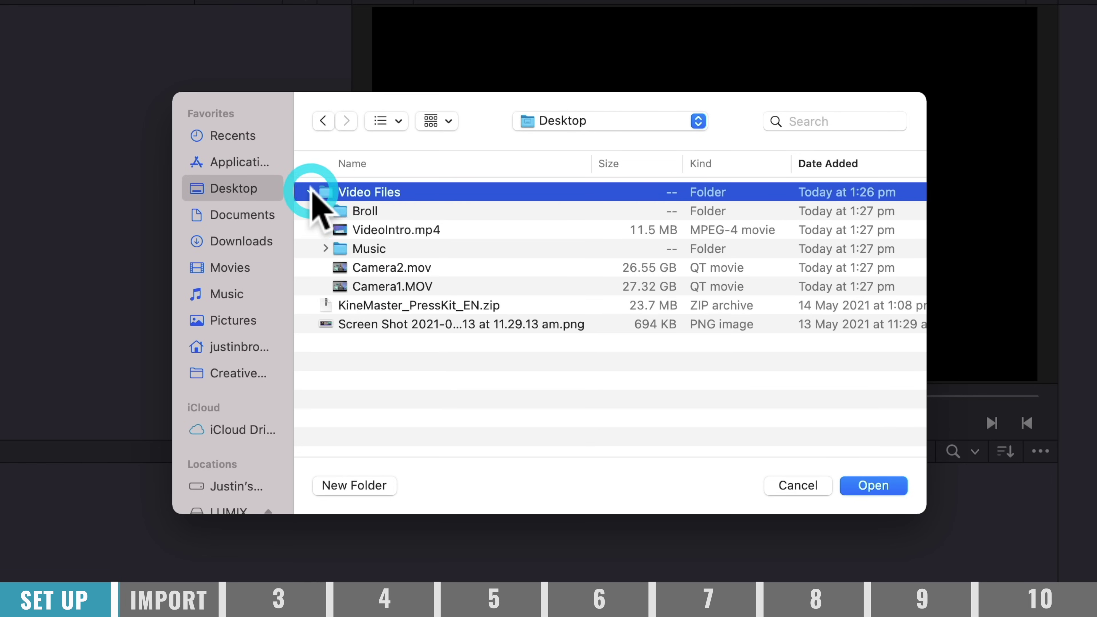
{"action": "left_click", "coordinate": [363, 230]}
{"action": "left_click", "coordinate": [363, 267]}
{"action": "left_click", "coordinate": [378, 287]}
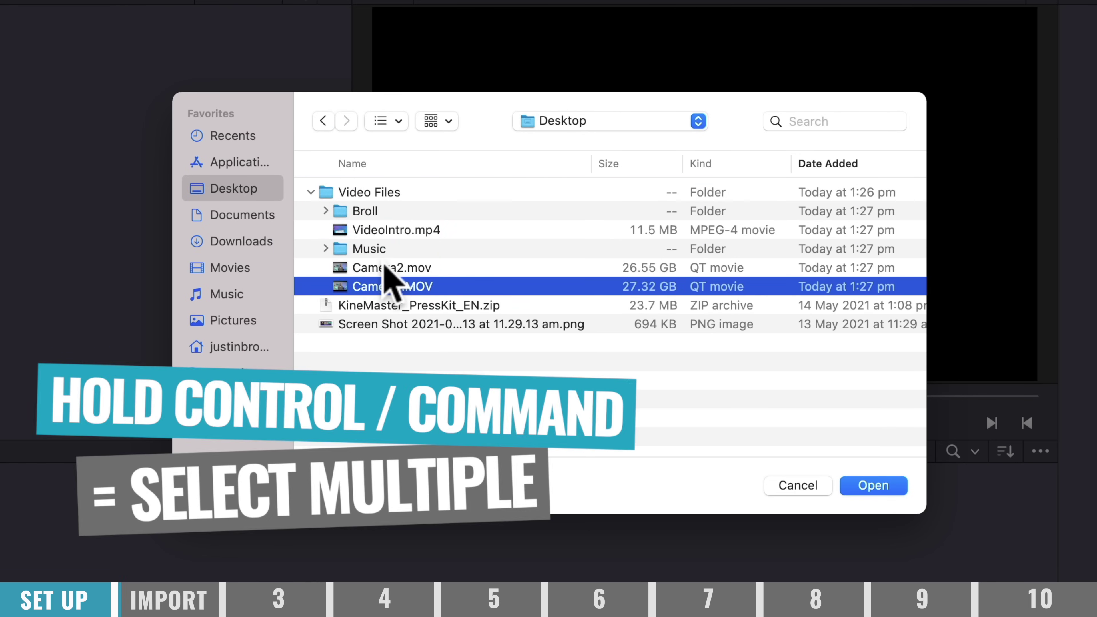
{"action": "left_click", "coordinate": [383, 268], "text": "super"}
{"action": "left_click", "coordinate": [425, 229], "text": "super"}
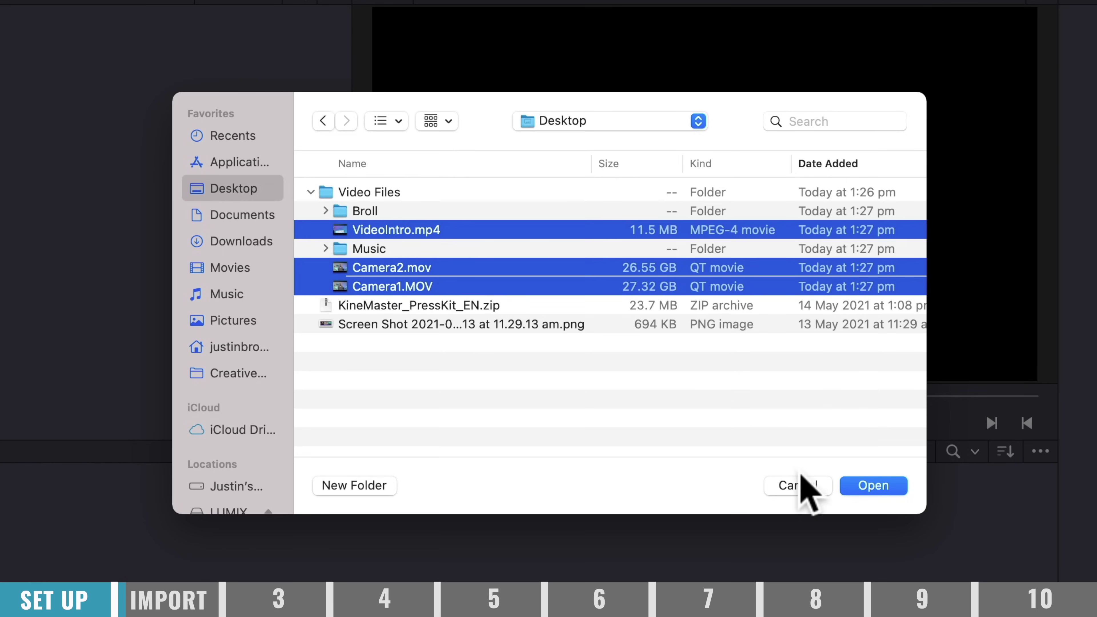
{"action": "left_click", "coordinate": [703, 306]}
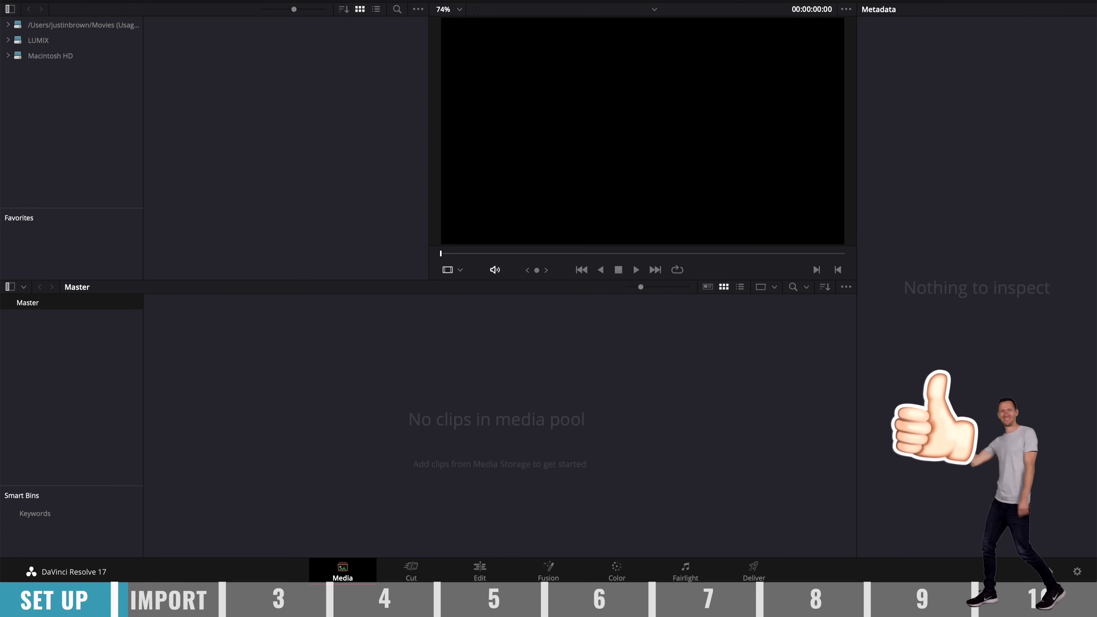
Step: Import the two camera clips, the B-roll clips, both music tracks and VideoIntro.mp4 into the Master bin of the media pool
{"action": "left_click_drag", "start_coordinate": [563, 245], "coordinate": [588, 393]}
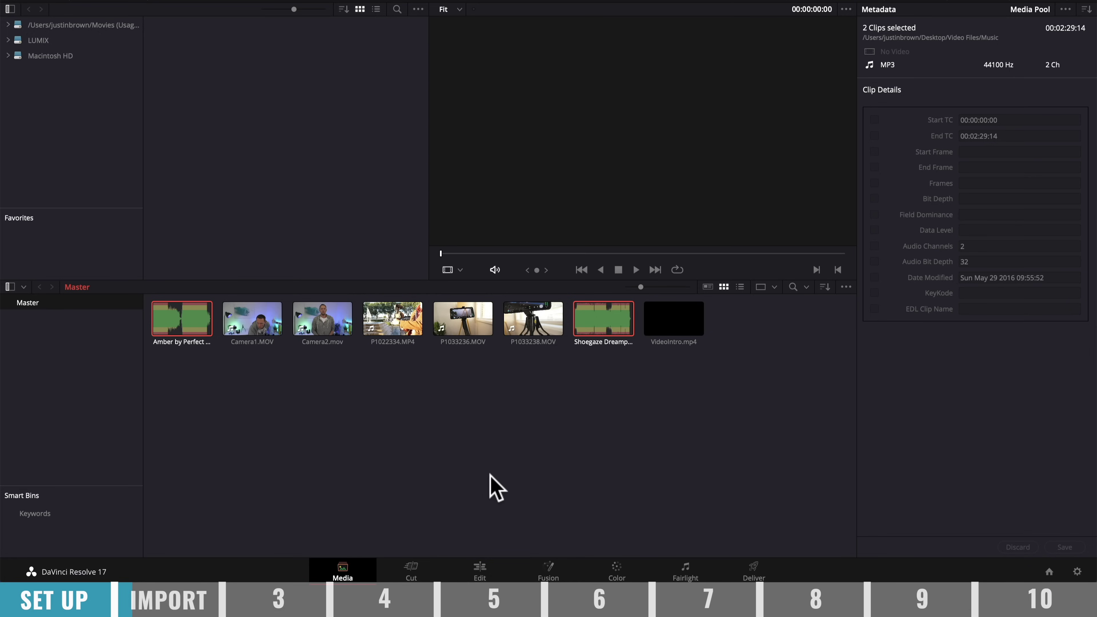
{"action": "left_click", "coordinate": [527, 438]}
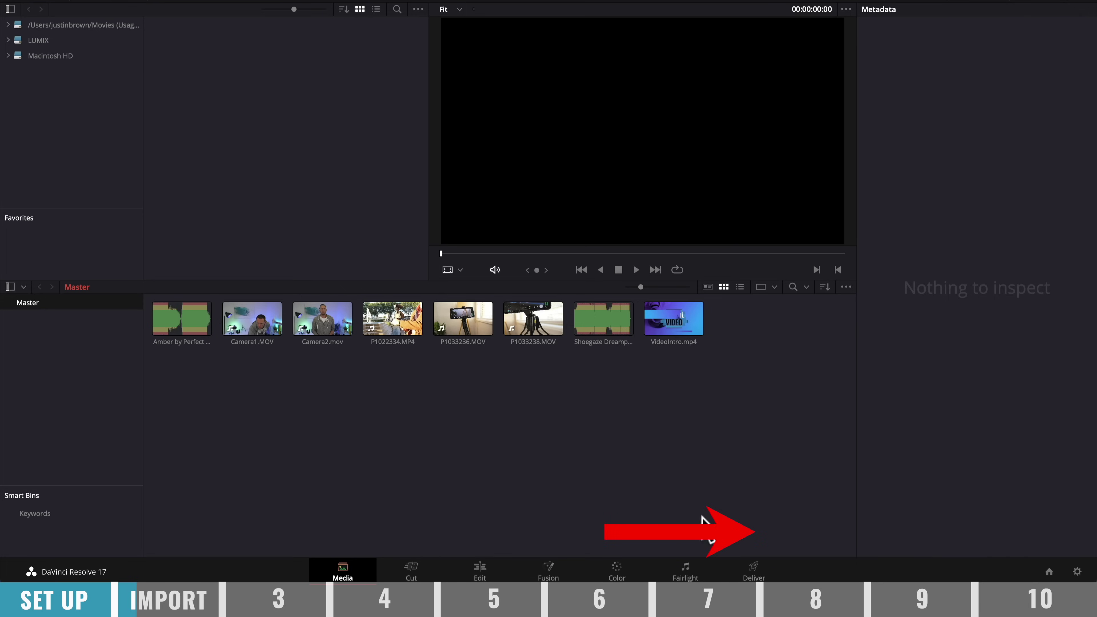
Step: Create a timeline on the Edit page by placing Camera1.MOV from the media pool in it
{"action": "left_click", "coordinate": [416, 567]}
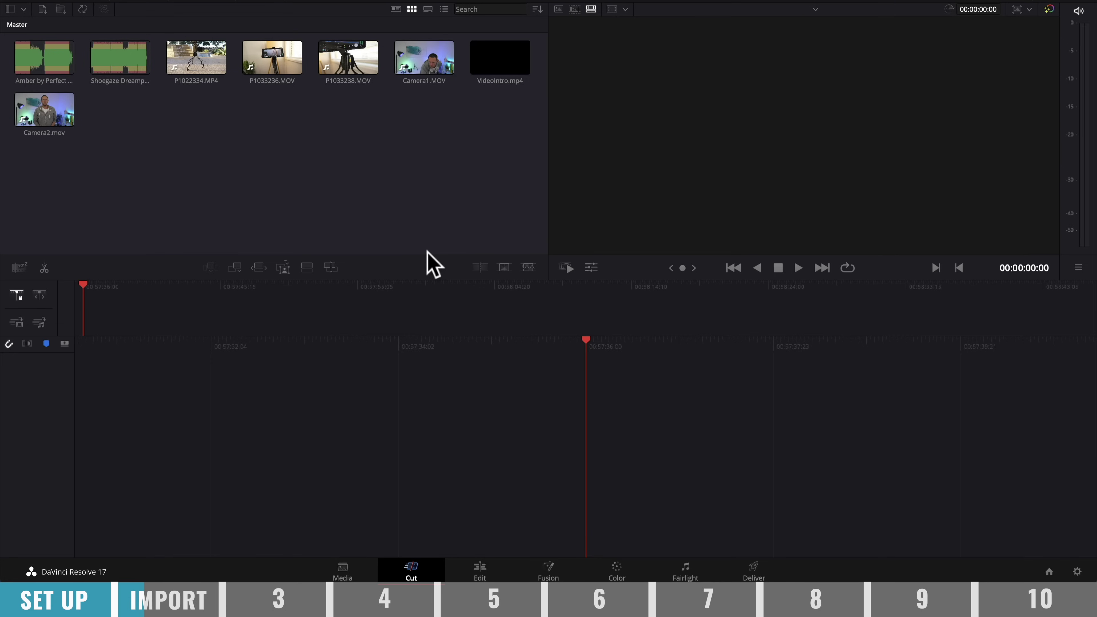
{"action": "left_click", "coordinate": [491, 563]}
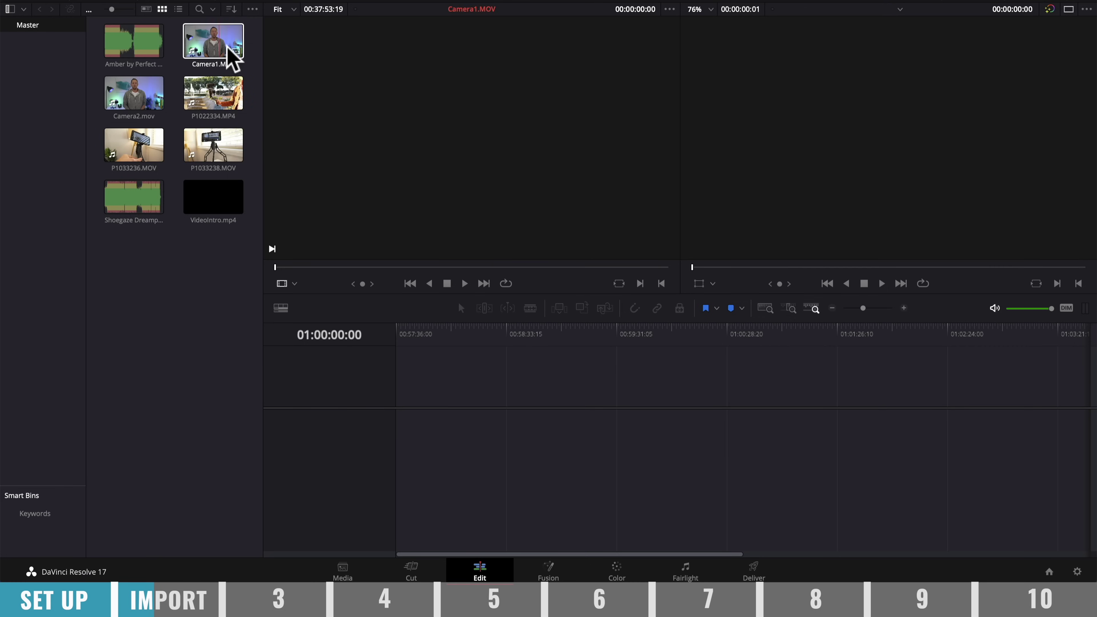
{"action": "left_click_drag", "start_coordinate": [216, 49], "coordinate": [494, 433]}
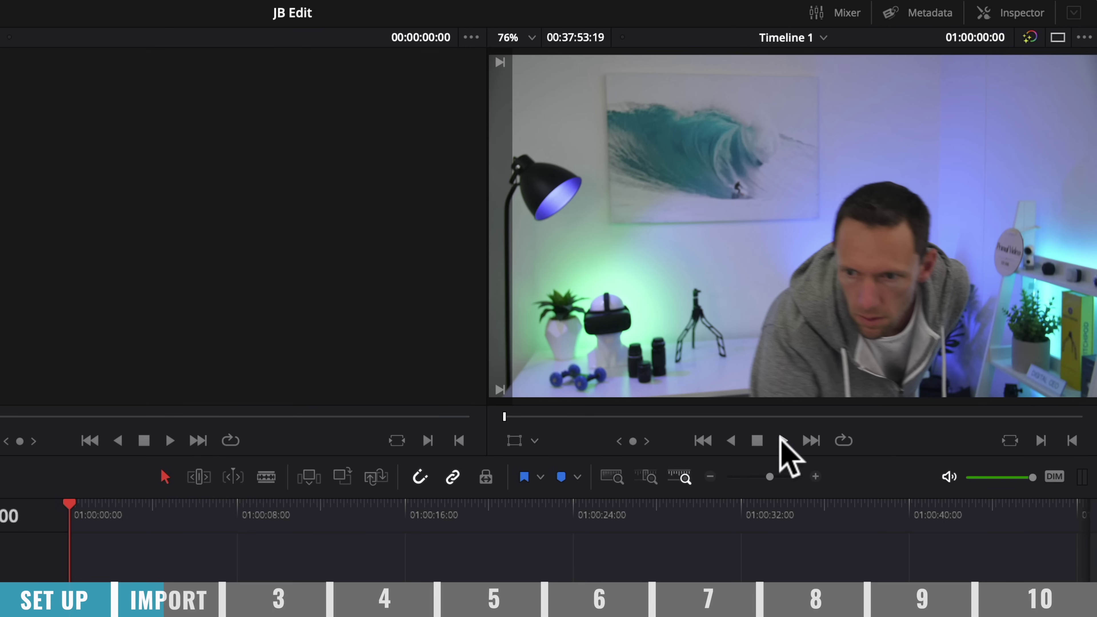
Step: Preview the beginning of Camera1.MOV in the timeline viewer and zoom the timeline out until the whole clip fits
{"action": "left_click", "coordinate": [782, 442]}
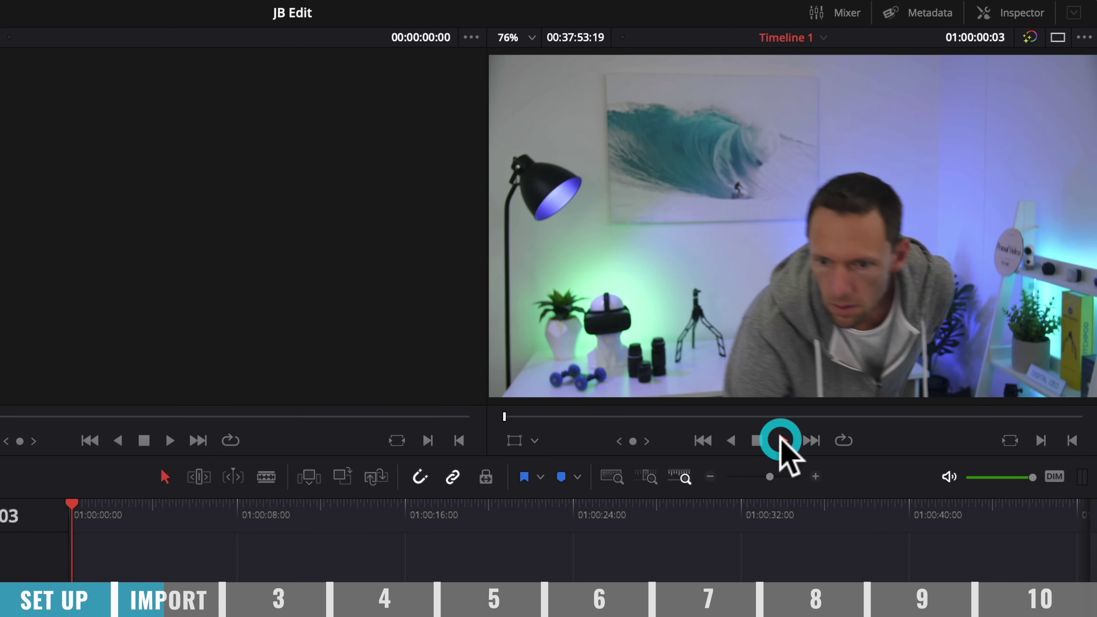
{"action": "left_click", "coordinate": [756, 440]}
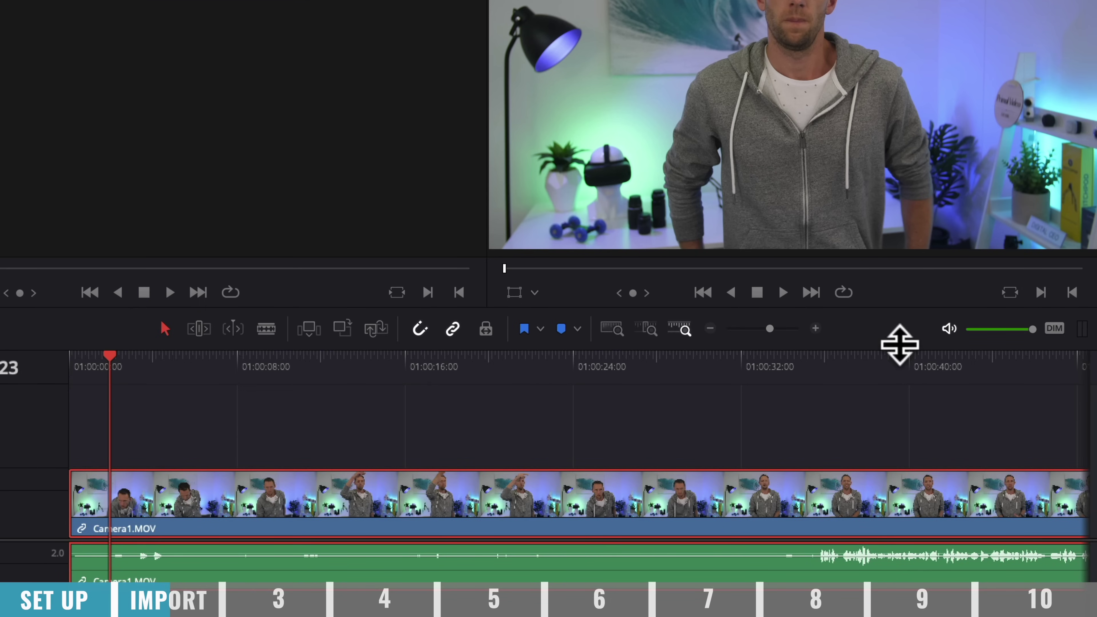
{"action": "left_click", "coordinate": [710, 330]}
{"action": "left_click", "coordinate": [710, 330]}
{"action": "left_click", "coordinate": [710, 330]}
{"action": "left_click", "coordinate": [709, 330]}
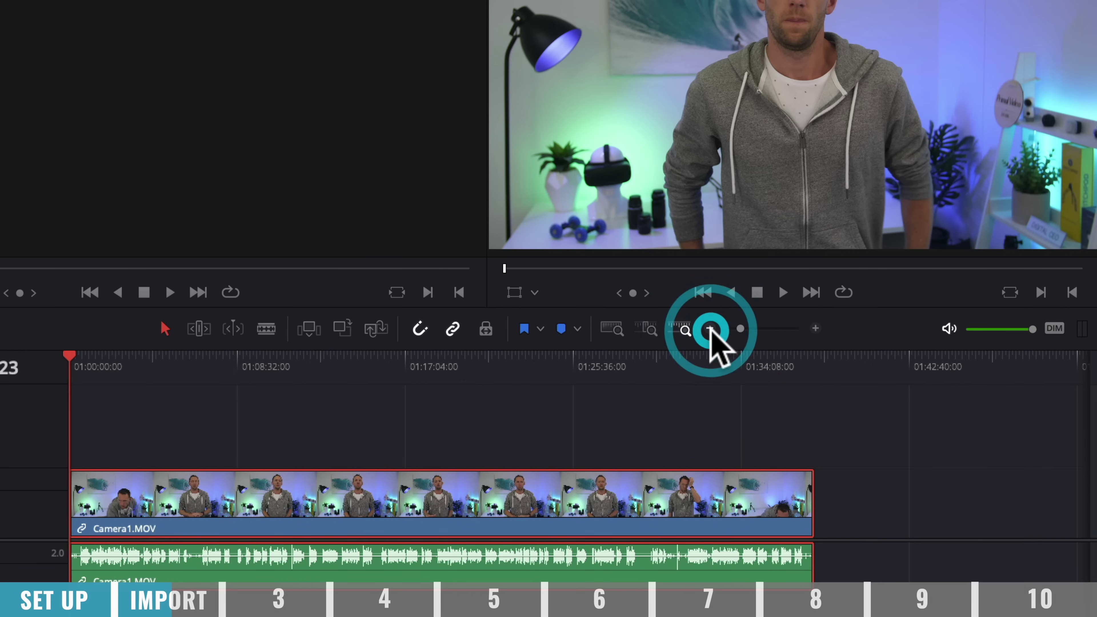
Step: Compare the timeline zoom modes on Camera1.MOV: zoom in gradually, use Detail Zoom around the playhead, and fit the full timeline
{"action": "left_click", "coordinate": [816, 329]}
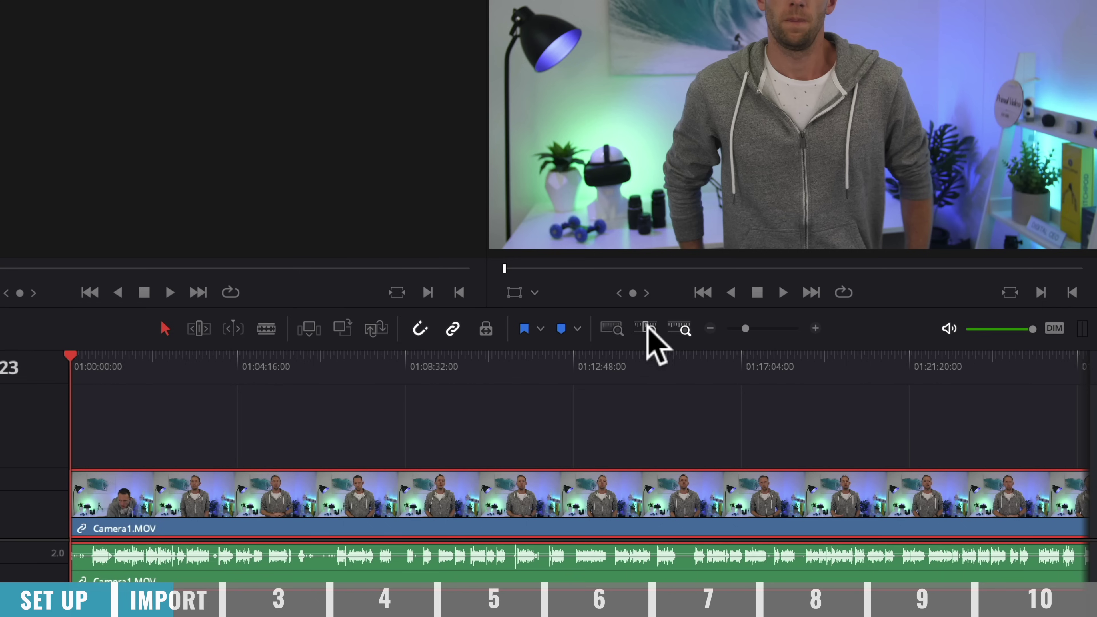
{"action": "left_click", "coordinate": [351, 358]}
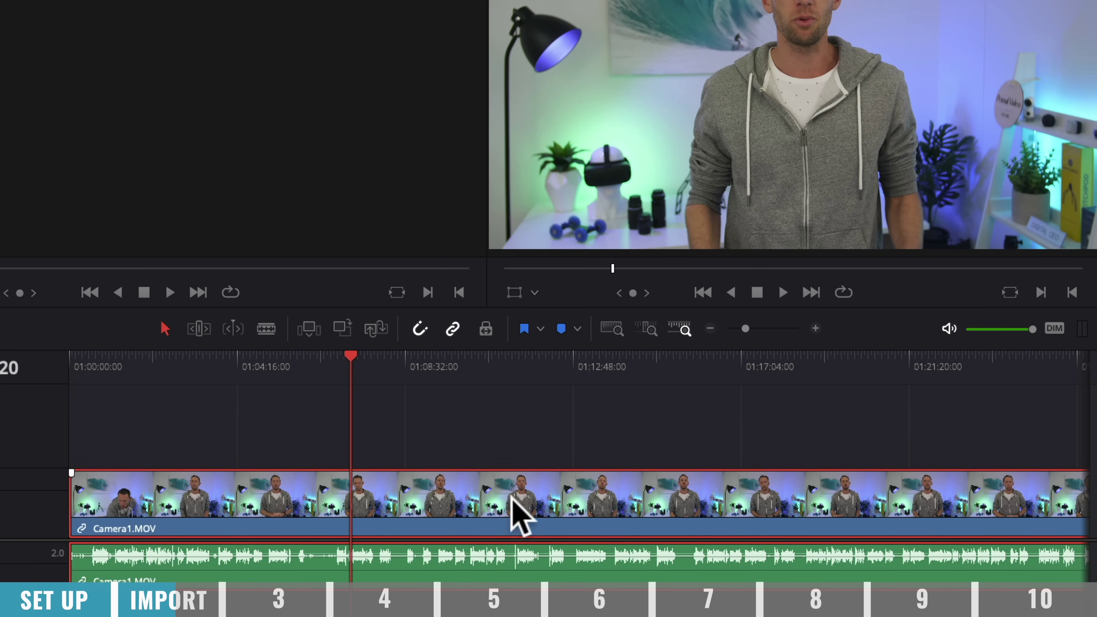
{"action": "left_click", "coordinate": [648, 330]}
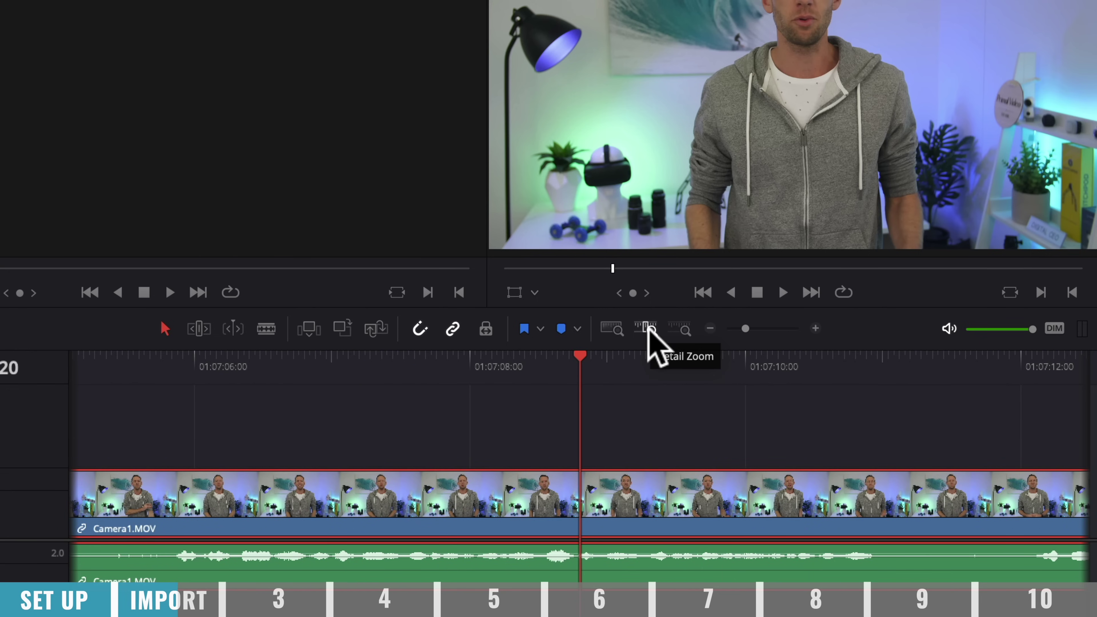
{"action": "left_click", "coordinate": [612, 328]}
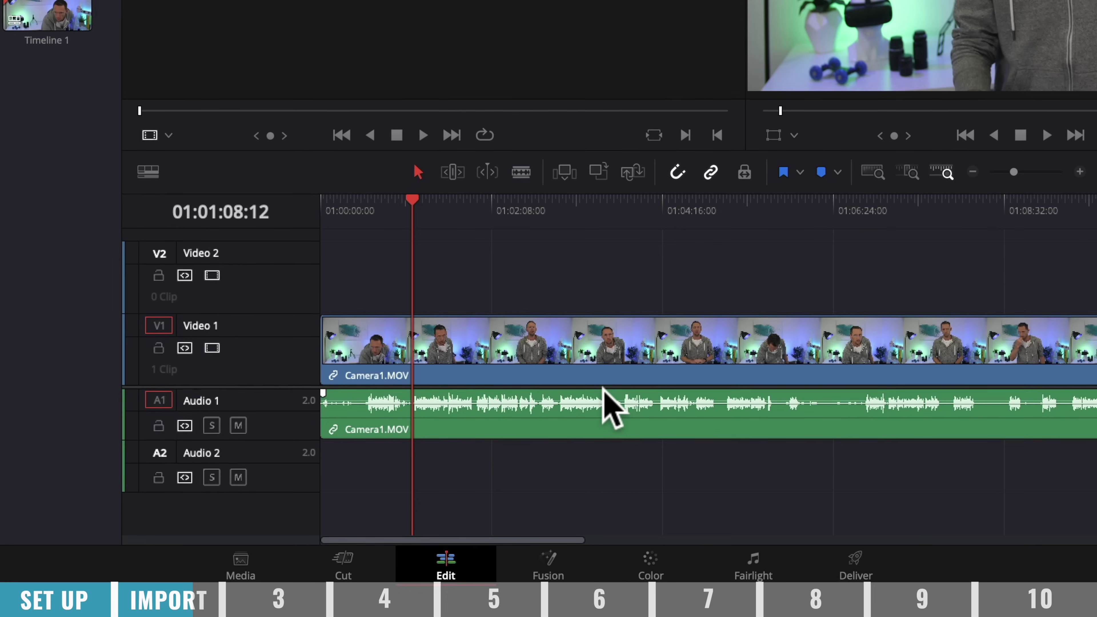
Step: Open the timeline view options and compare waveform visibility and the three video clip styles, returning to full filmstrip thumbnails
{"action": "left_click", "coordinate": [146, 169]}
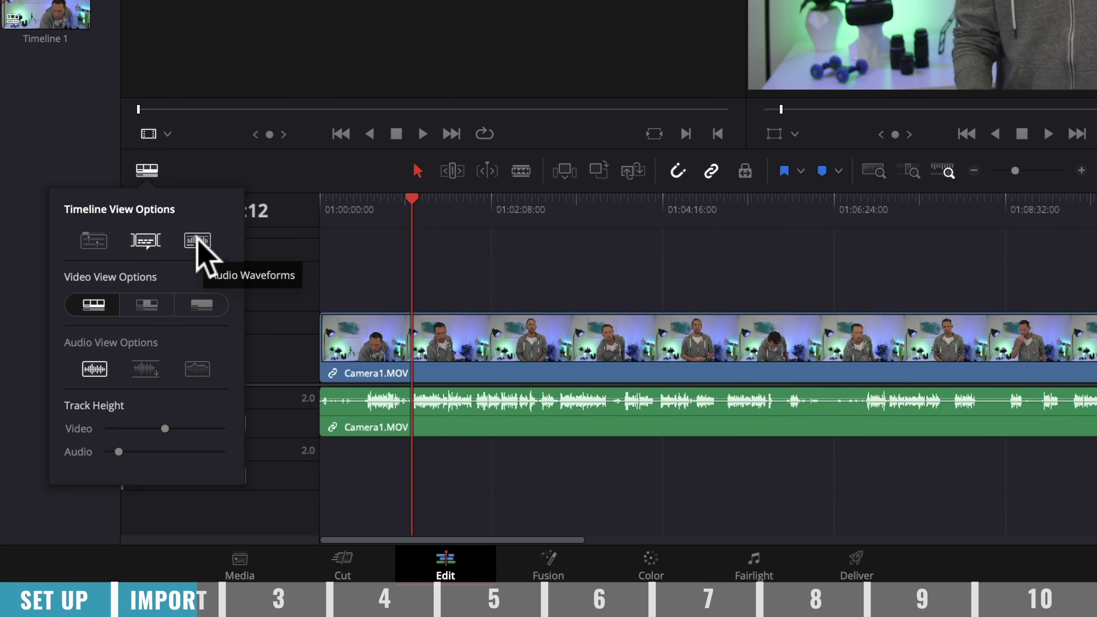
{"action": "left_click", "coordinate": [198, 242]}
{"action": "left_click", "coordinate": [198, 242]}
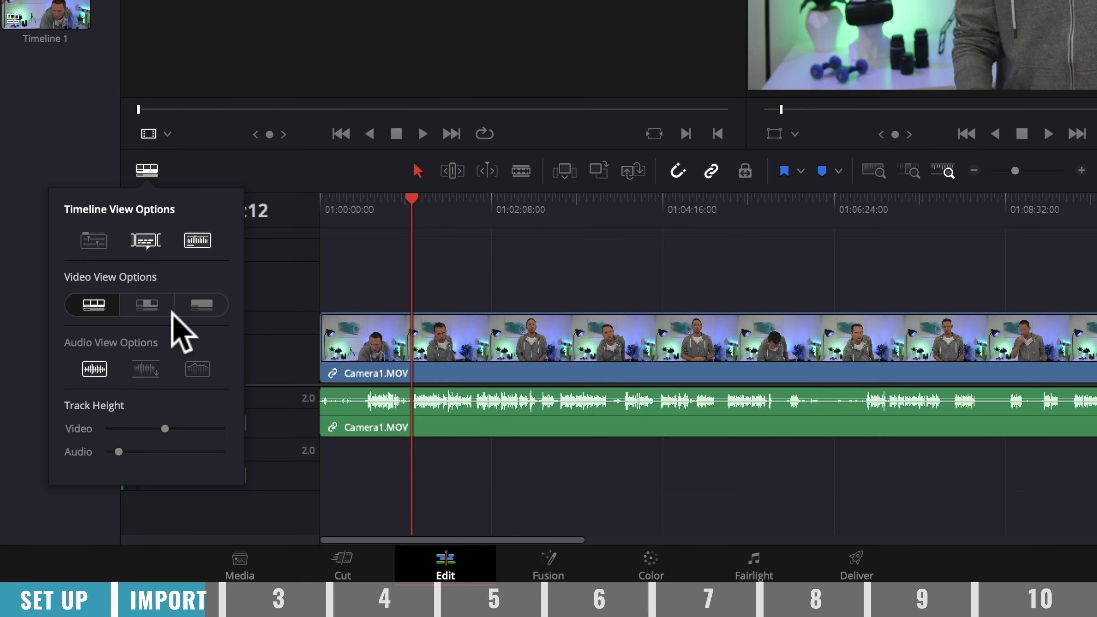
{"action": "left_click", "coordinate": [147, 305]}
{"action": "left_click", "coordinate": [84, 306]}
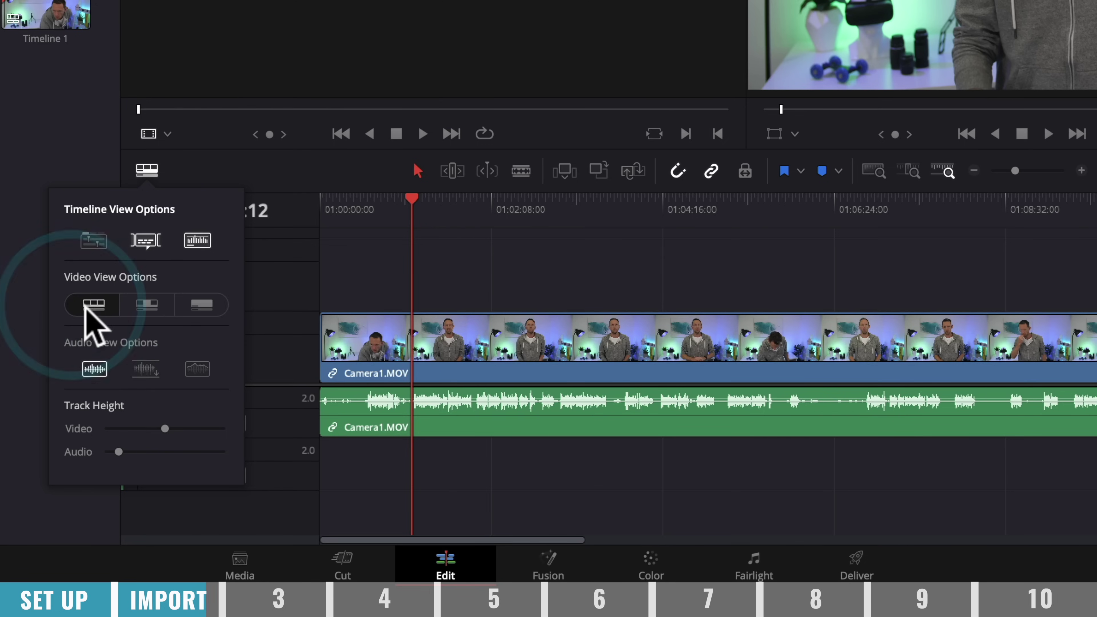
{"action": "left_click", "coordinate": [145, 307]}
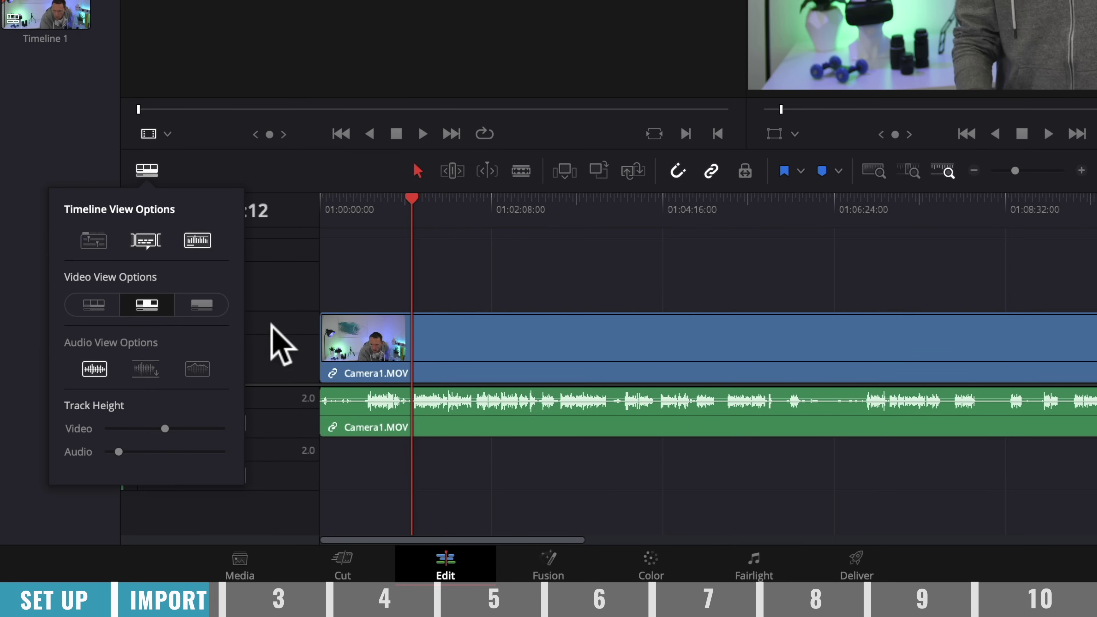
{"action": "left_click", "coordinate": [201, 305]}
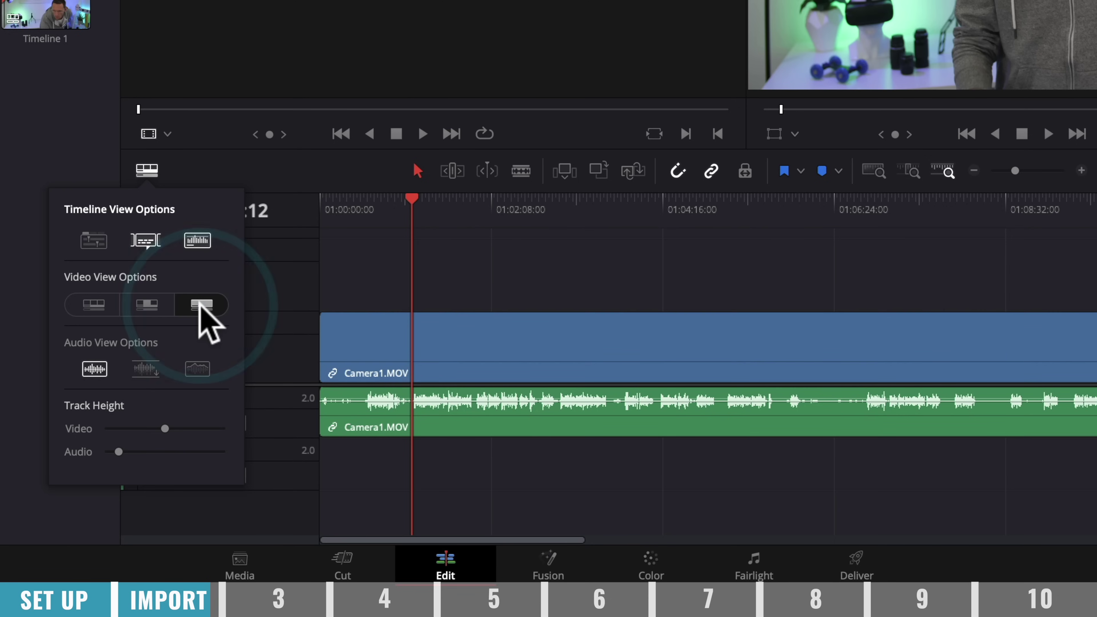
{"action": "left_click", "coordinate": [89, 304]}
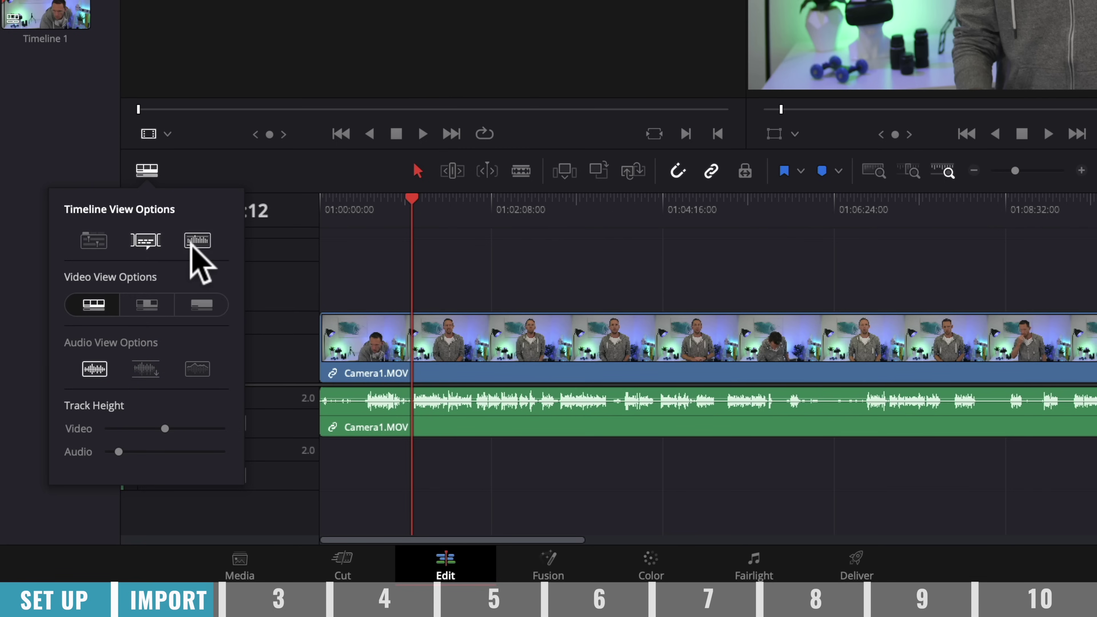
Step: Compare the audio view options and set the audio clips to show waveforms across the full clip height
{"action": "left_click", "coordinate": [143, 369]}
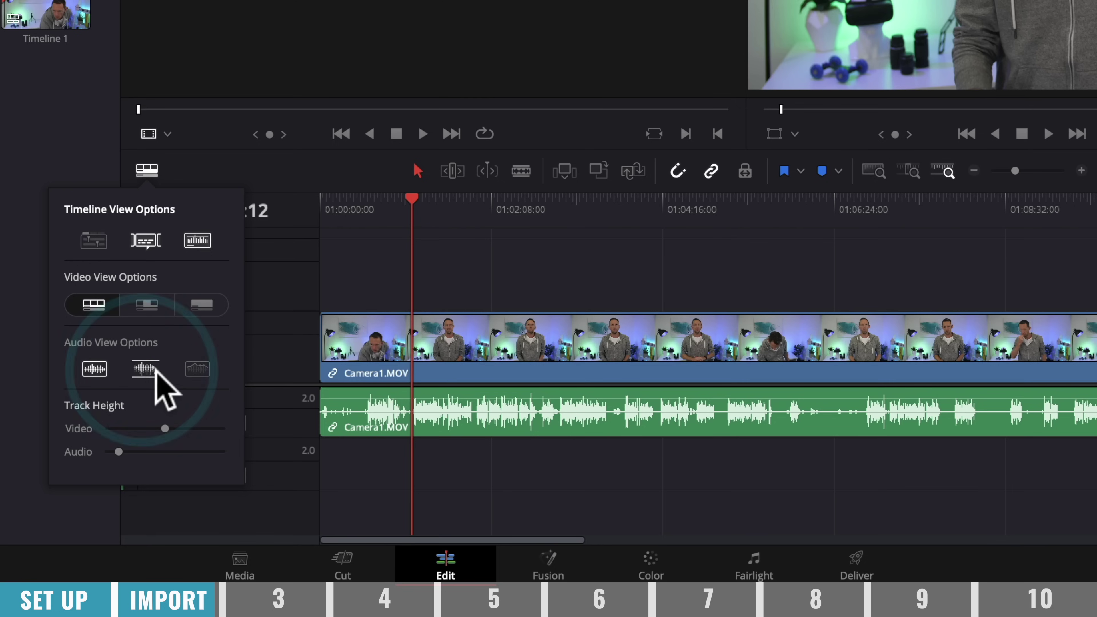
{"action": "left_click", "coordinate": [202, 372]}
{"action": "left_click", "coordinate": [96, 368]}
{"action": "left_click", "coordinate": [142, 368]}
{"action": "left_click", "coordinate": [142, 368]}
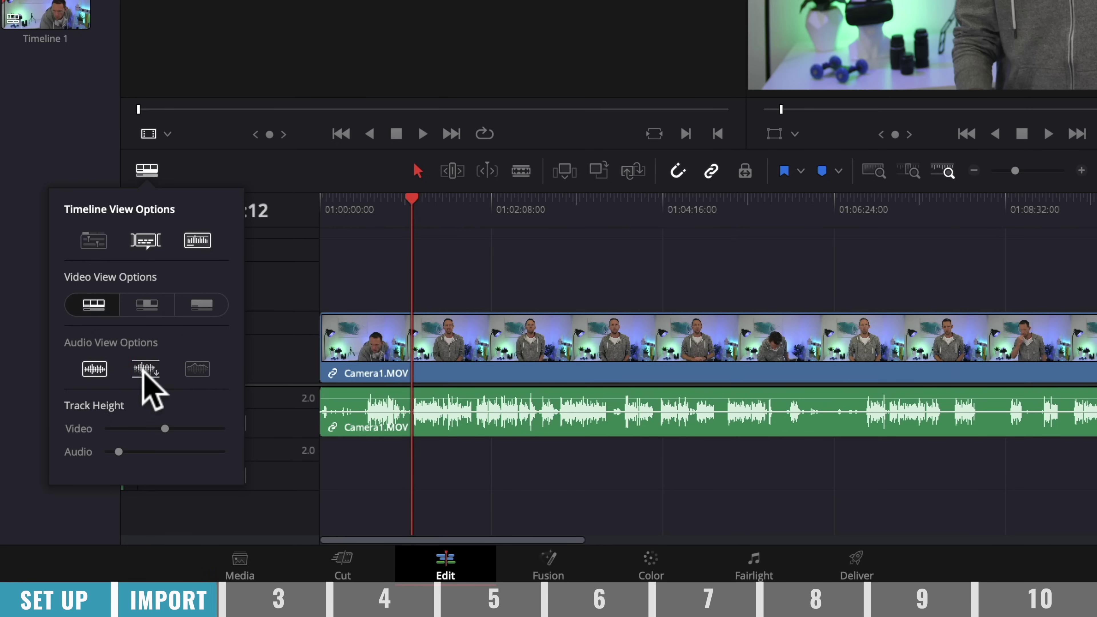
{"action": "left_click", "coordinate": [143, 370]}
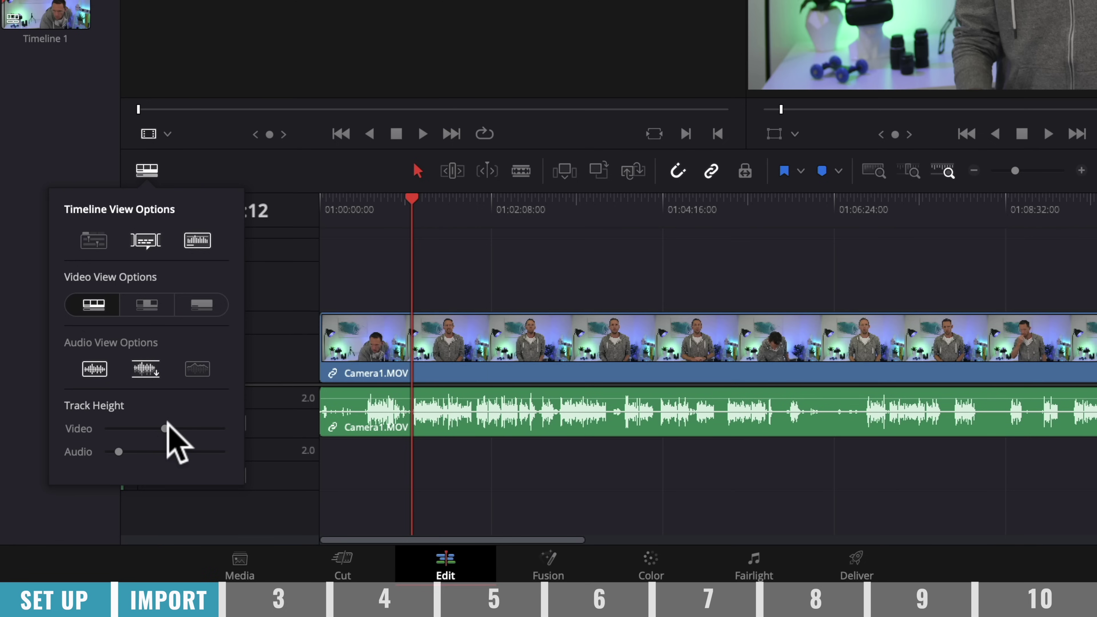
Step: Make the audio tracks slightly taller and the video tracks slightly shorter, and close the timeline view options
{"action": "mouse_move", "coordinate": [118, 452]}
{"action": "left_mouse_down"}
{"action": "mouse_move", "coordinate": [155, 452]}
{"action": "mouse_move", "coordinate": [136, 452]}
{"action": "mouse_move", "coordinate": [168, 428]}
{"action": "mouse_move", "coordinate": [198, 428]}
{"action": "mouse_move", "coordinate": [142, 428]}
{"action": "mouse_move", "coordinate": [159, 428]}
{"action": "mouse_move", "coordinate": [129, 452]}
{"action": "left_mouse_up"}
{"action": "left_click", "coordinate": [313, 341]}
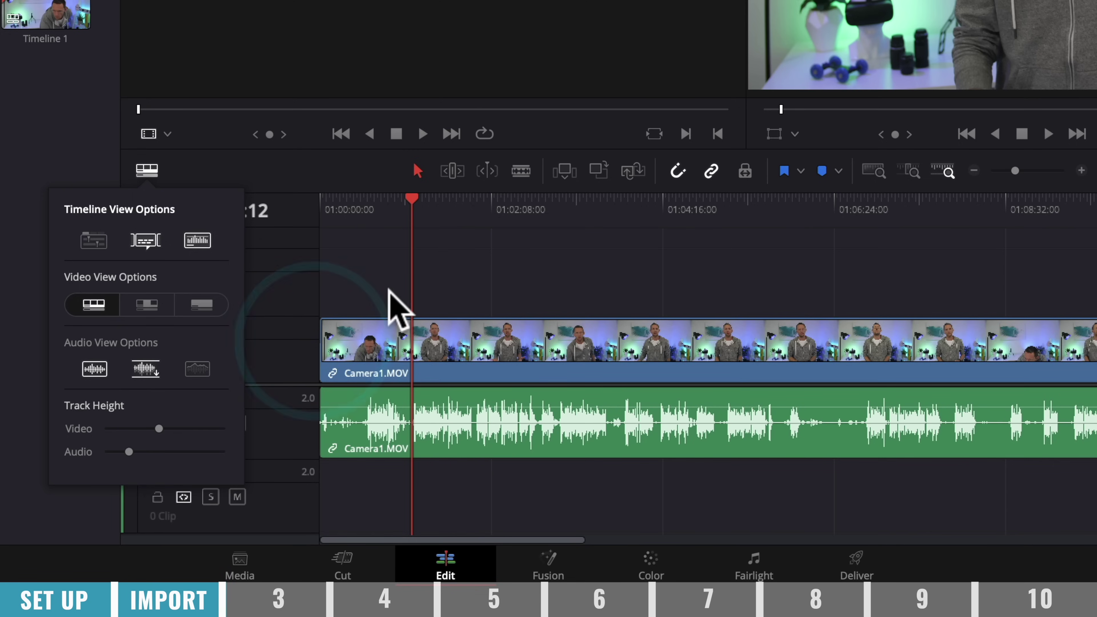
{"action": "left_click", "coordinate": [386, 289]}
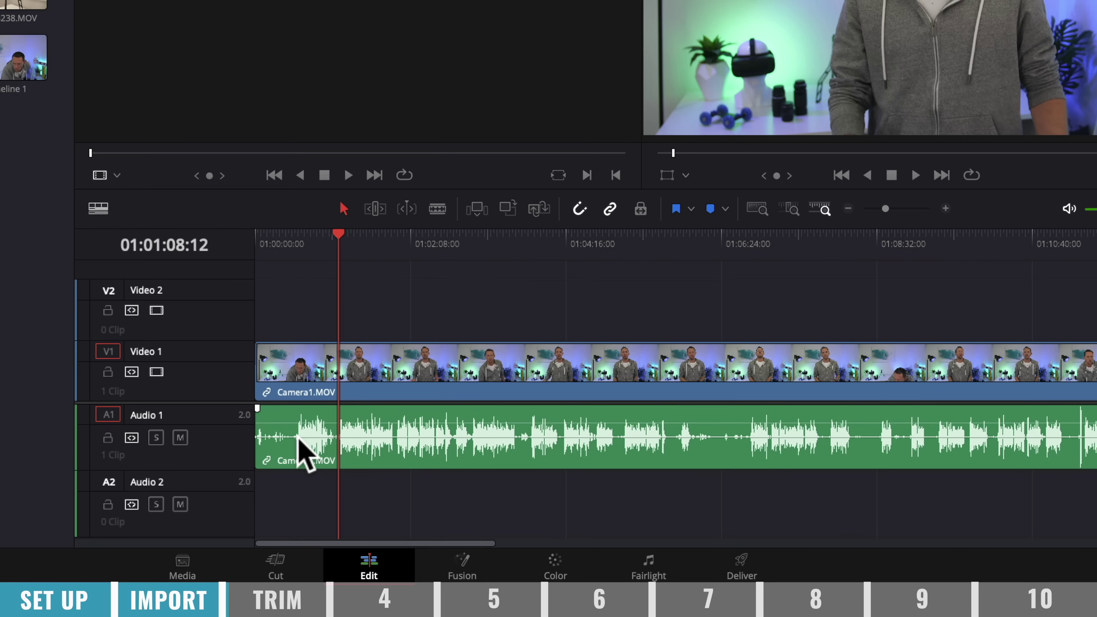
Step: Split Camera1.MOV at 01:00:33:07, where the waveform shows the speech starting
{"action": "mouse_move", "coordinate": [304, 231]}
{"action": "left_mouse_down"}
{"action": "mouse_move", "coordinate": [258, 233]}
{"action": "mouse_move", "coordinate": [296, 235]}
{"action": "left_mouse_up"}
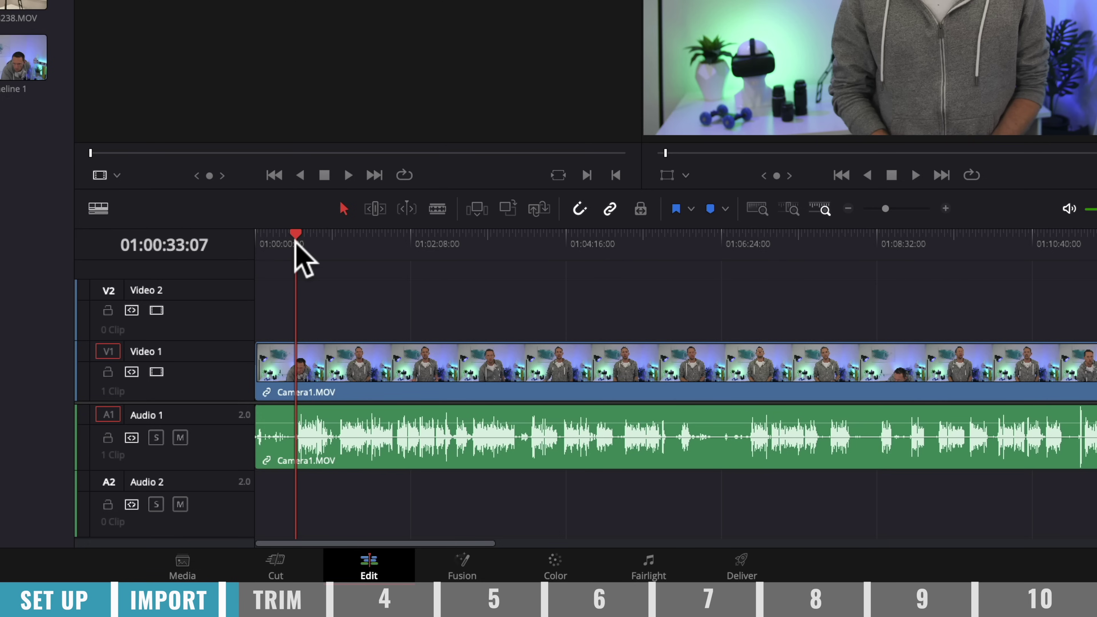
{"action": "mouse_move", "coordinate": [296, 242]}
{"action": "left_mouse_down"}
{"action": "mouse_move", "coordinate": [277, 239]}
{"action": "mouse_move", "coordinate": [295, 238]}
{"action": "left_mouse_up"}
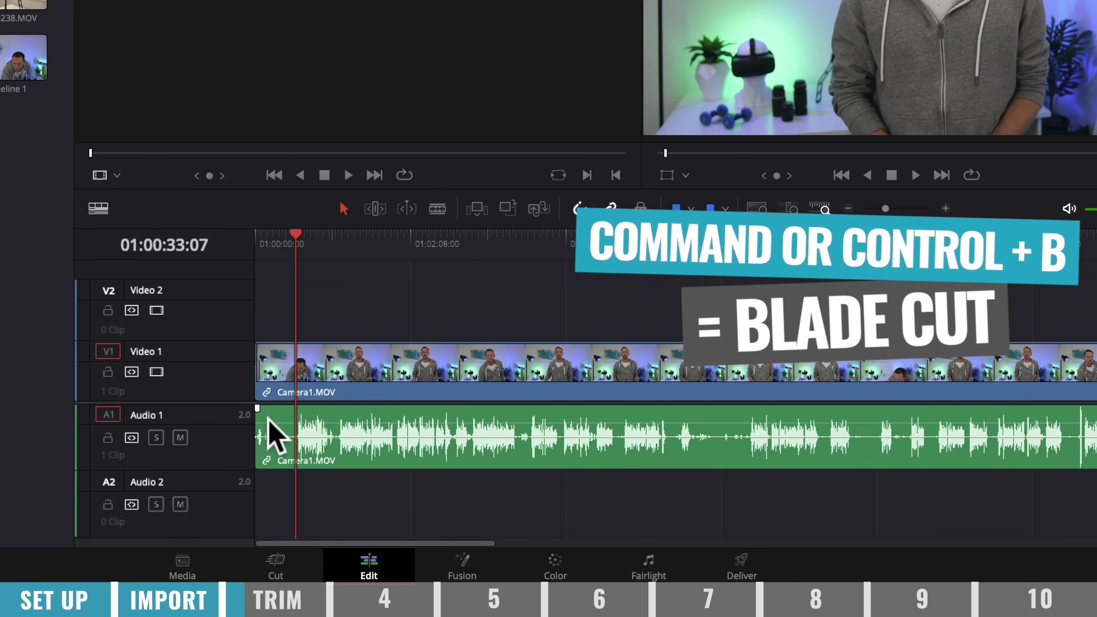
{"action": "key", "text": "ctrl+b"}
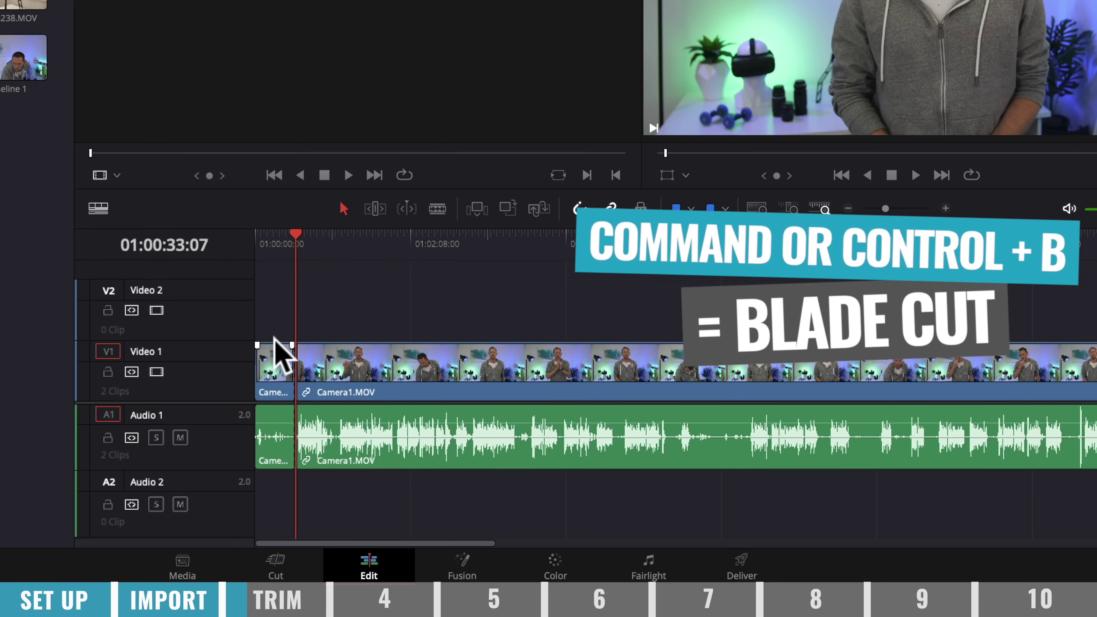
Step: Try deleting the short opening piece before the cut and the gap it leaves, and undo both deletions
{"action": "left_click", "coordinate": [273, 367]}
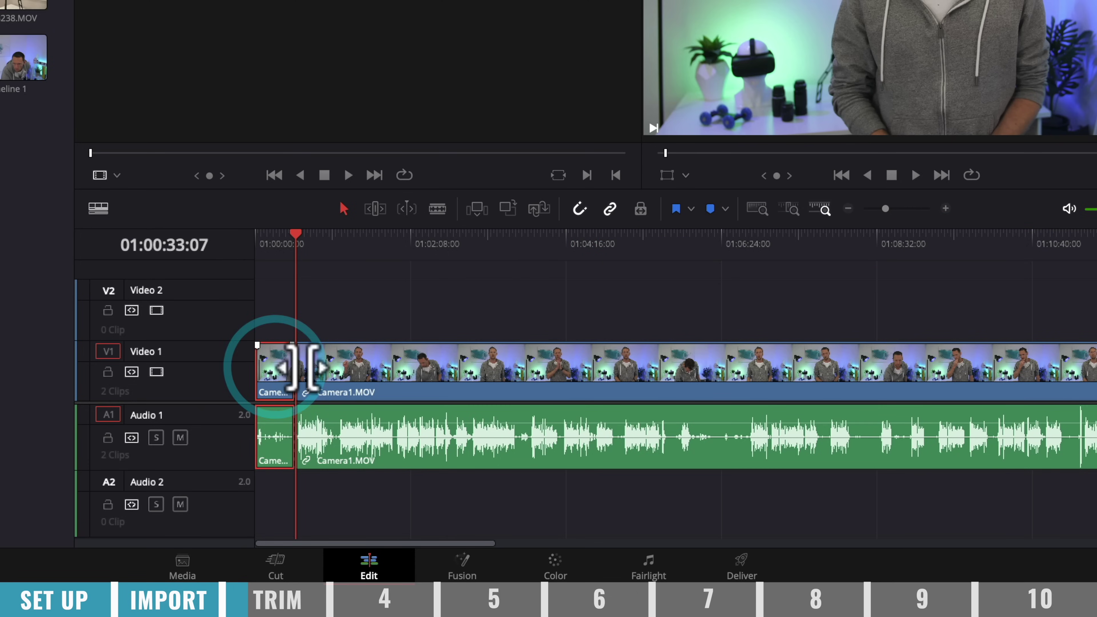
{"action": "left_click", "coordinate": [332, 370]}
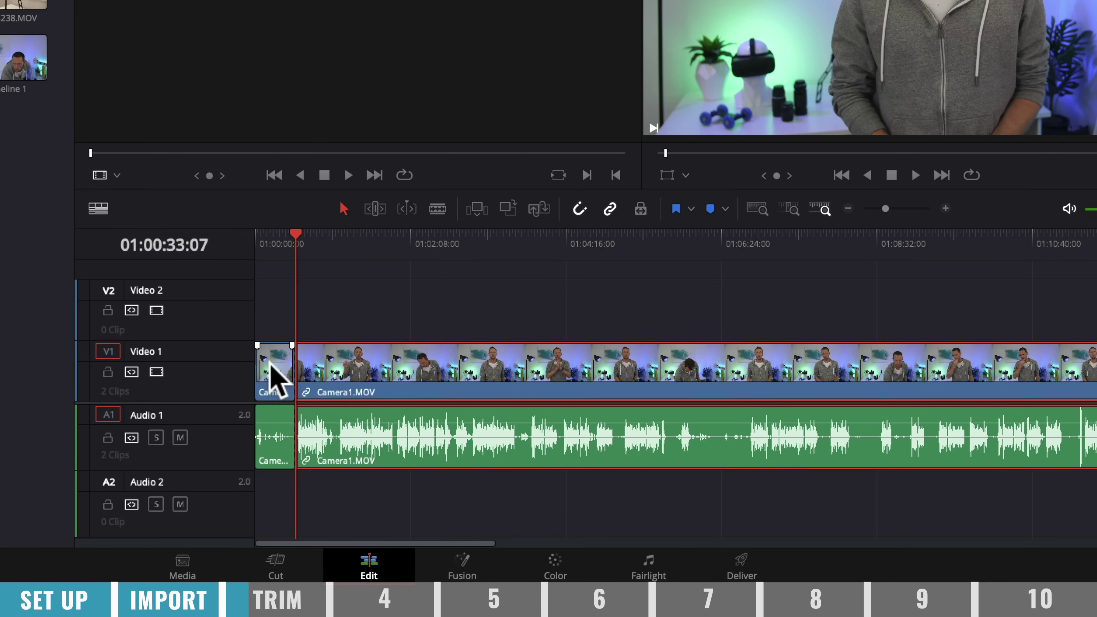
{"action": "left_click", "coordinate": [277, 369]}
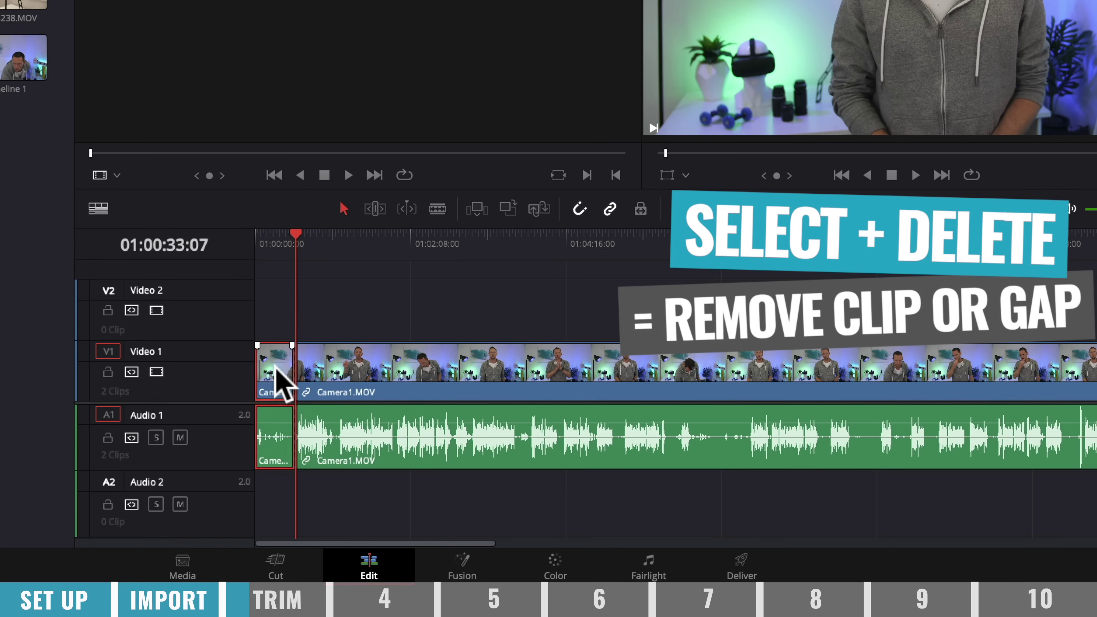
{"action": "key", "text": "BackSpace"}
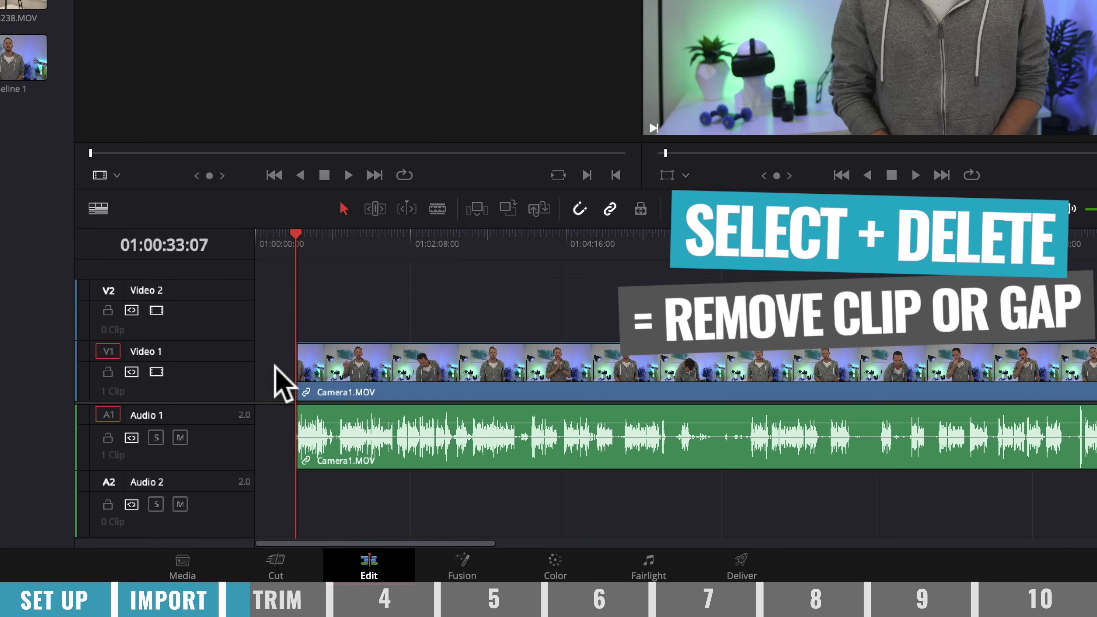
{"action": "left_click", "coordinate": [272, 366]}
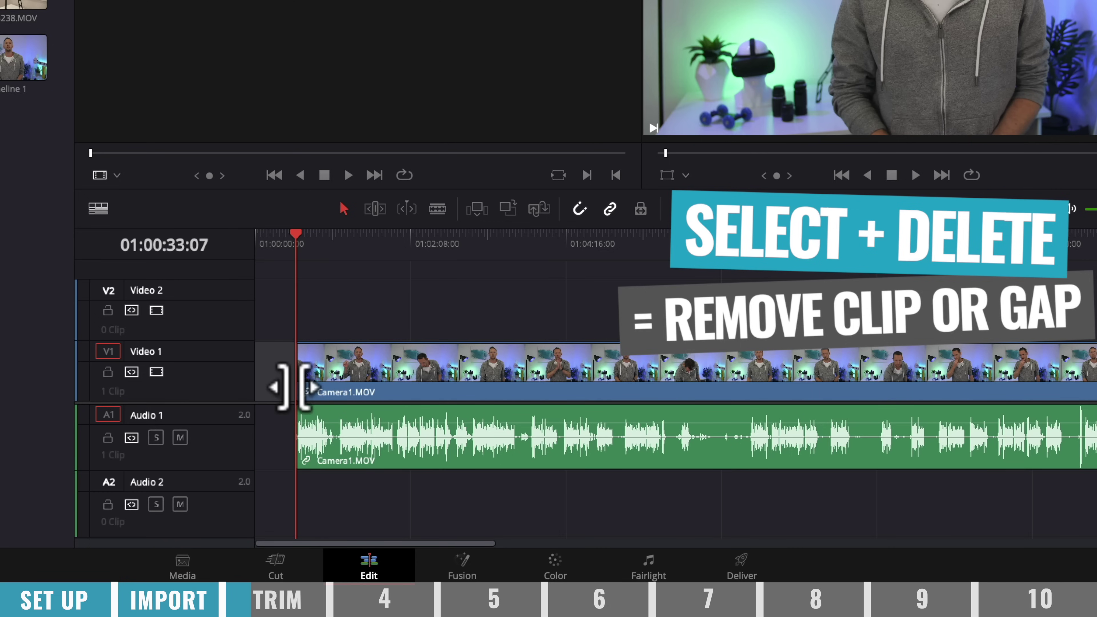
{"action": "left_click", "coordinate": [269, 365]}
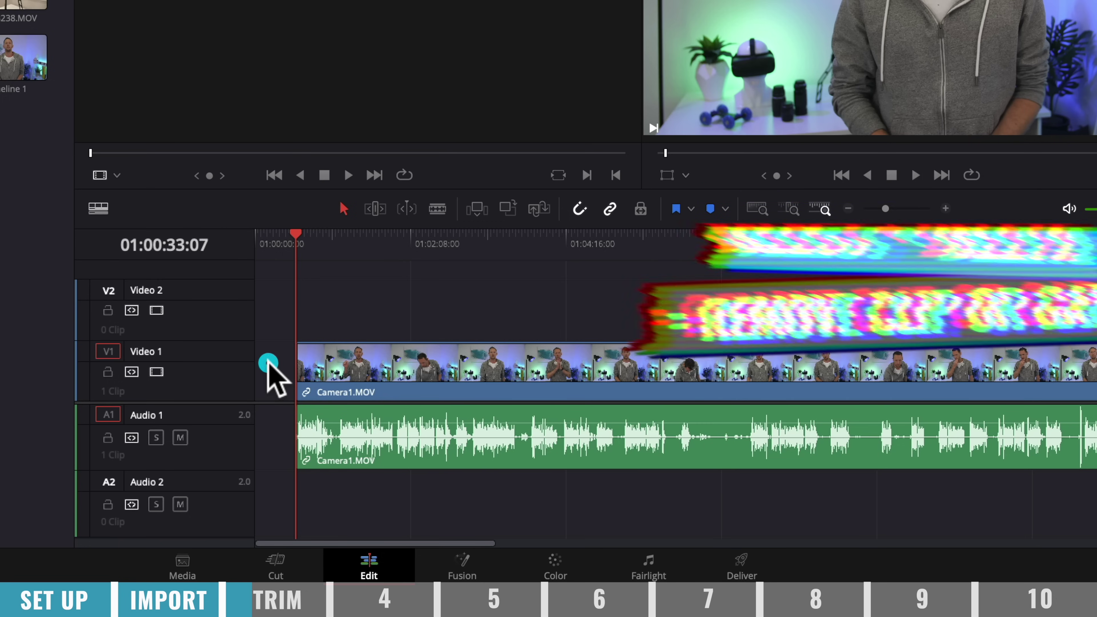
{"action": "key", "text": "BackSpace"}
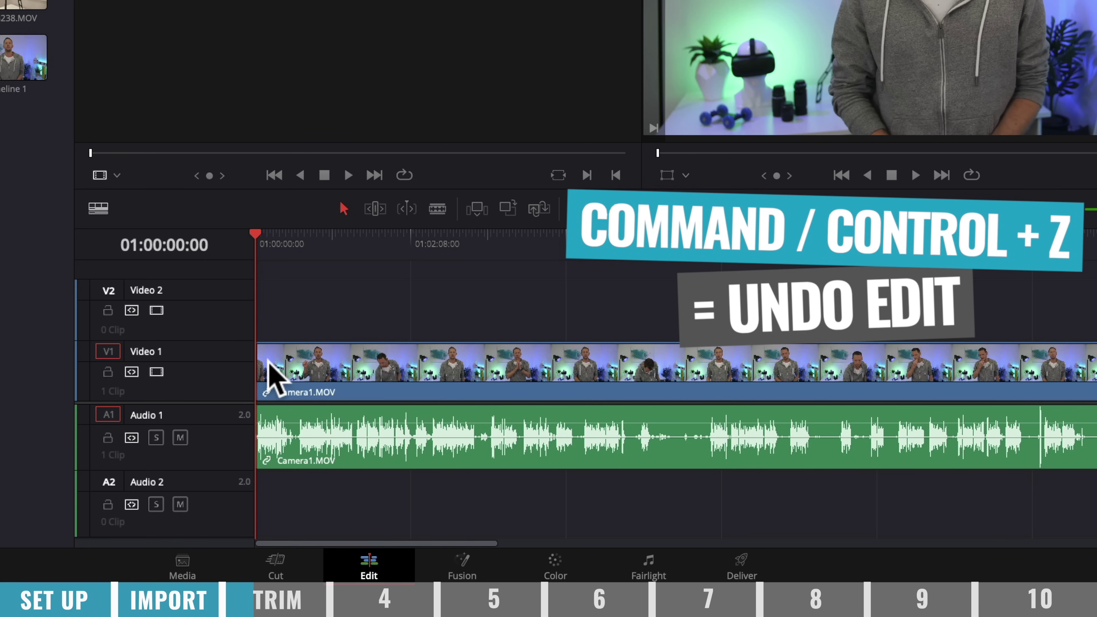
{"action": "key", "text": "ctrl+z"}
{"action": "key", "text": "ctrl+z"}
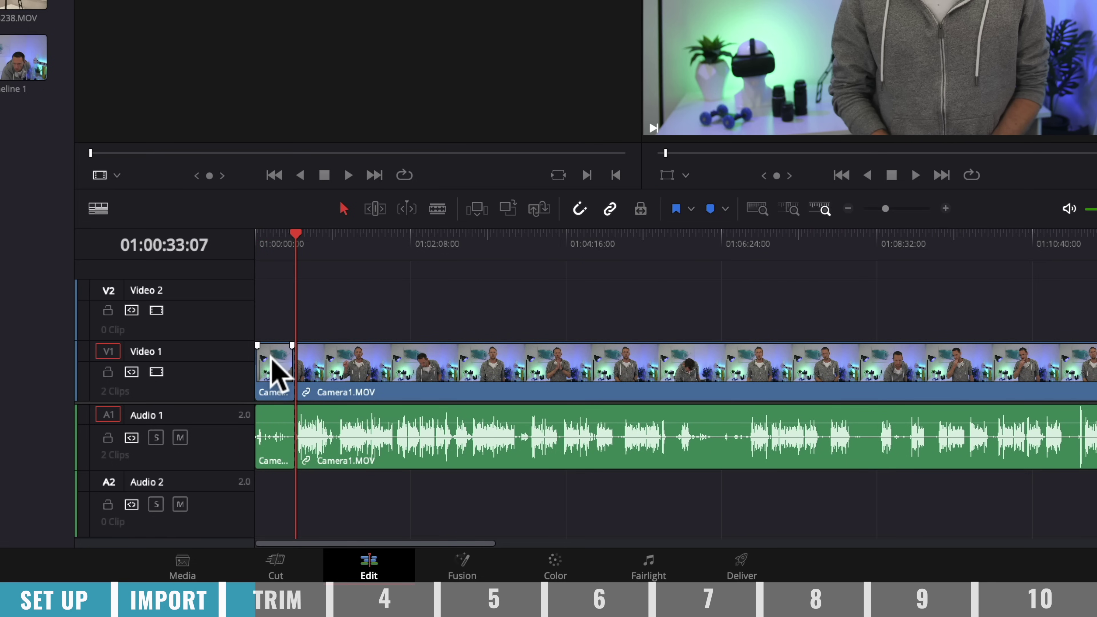
Step: Try a ripple delete on the short opening piece, and undo it together with the cut
{"action": "left_click", "coordinate": [275, 362]}
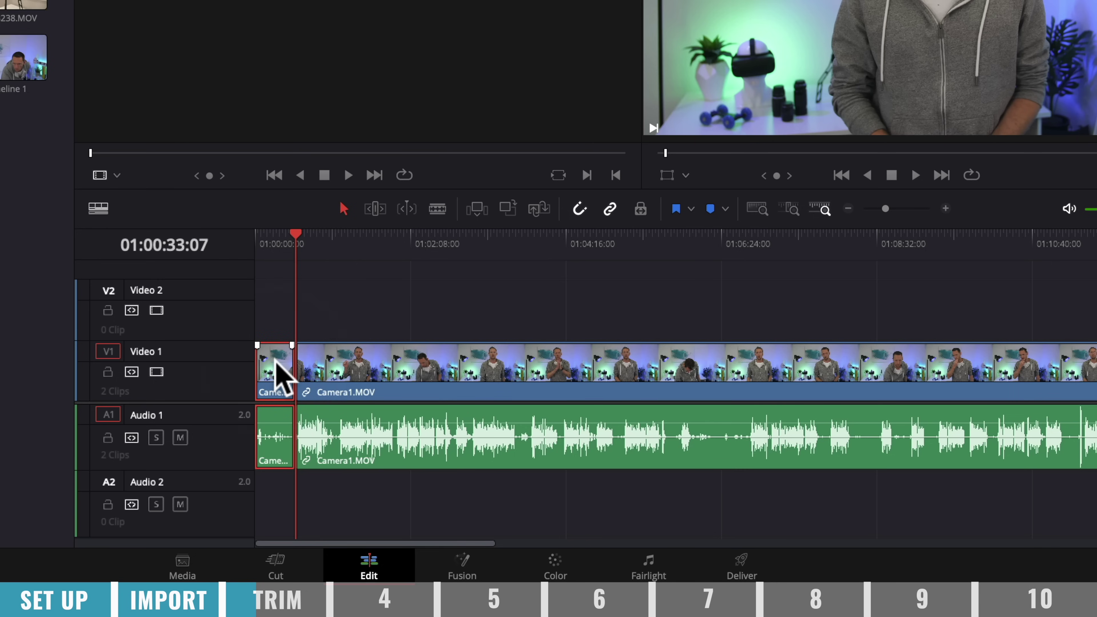
{"action": "key", "text": "shift+Delete"}
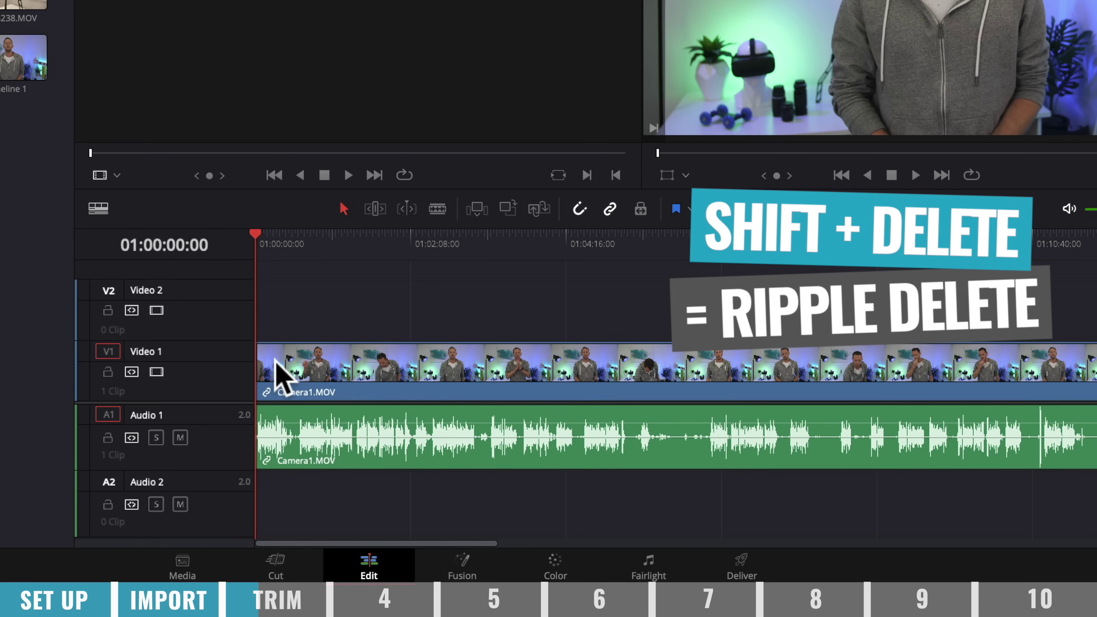
{"action": "key", "text": "ctrl+z"}
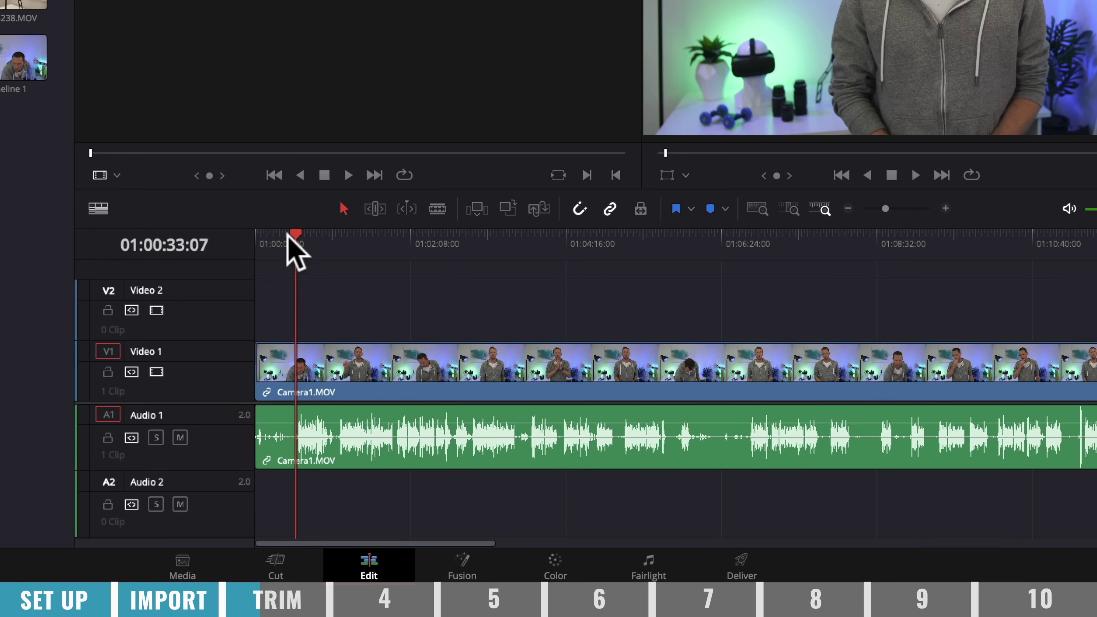
Step: Trim about 33 seconds off the start of Camera1.MOV by its edge and move the clip to the beginning of the timeline
{"action": "left_click_drag", "start_coordinate": [290, 231], "coordinate": [317, 243]}
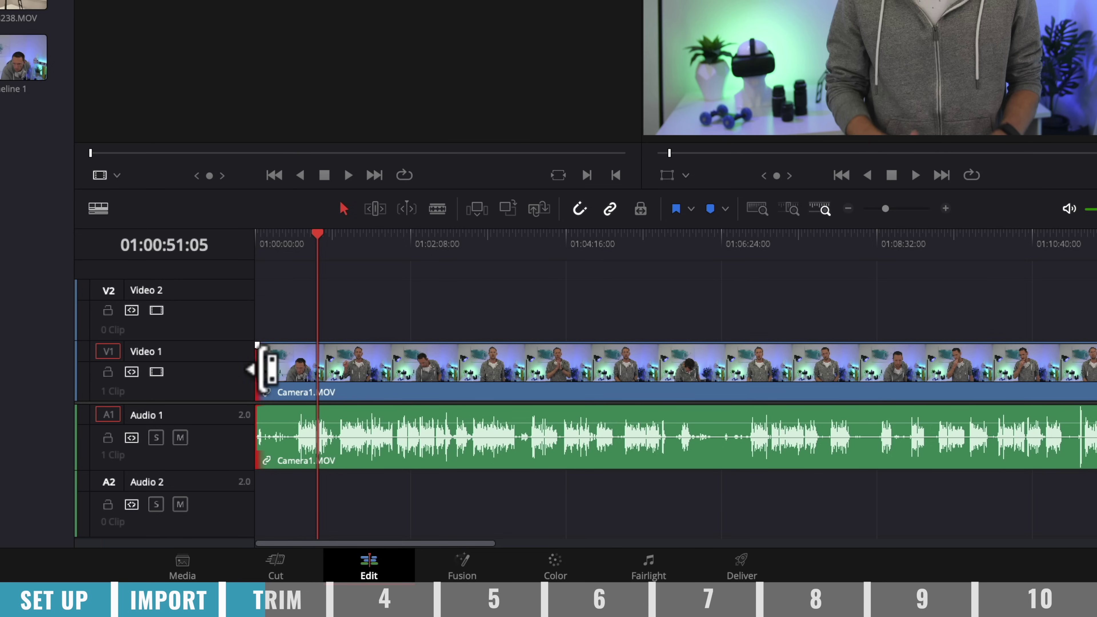
{"action": "left_click_drag", "start_coordinate": [269, 370], "coordinate": [306, 372]}
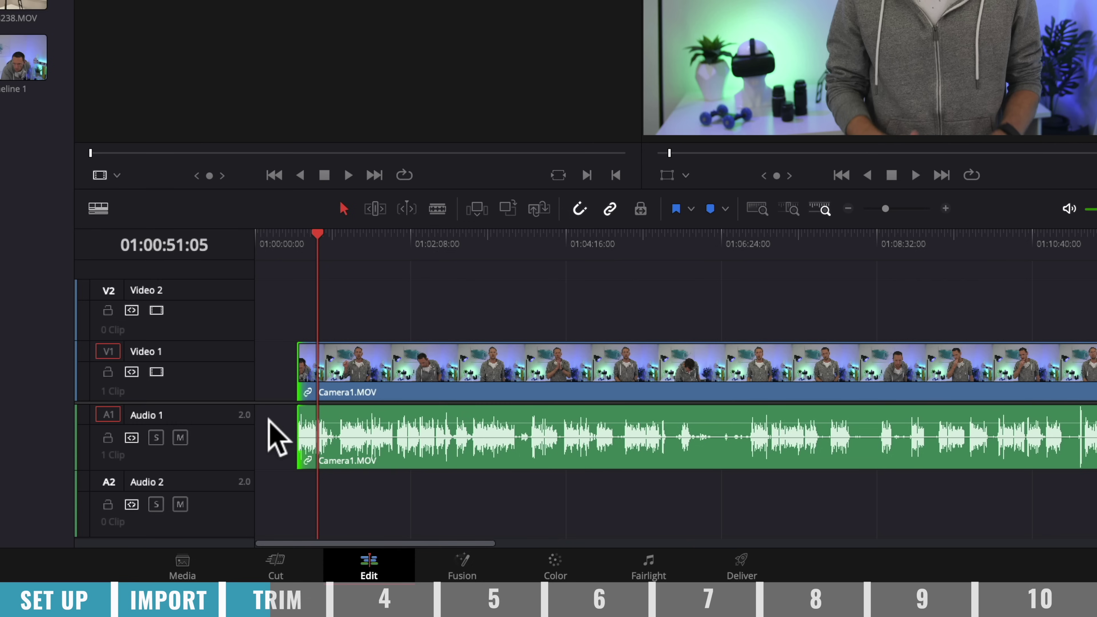
{"action": "left_click", "coordinate": [486, 381]}
{"action": "left_click_drag", "start_coordinate": [475, 367], "coordinate": [434, 369]}
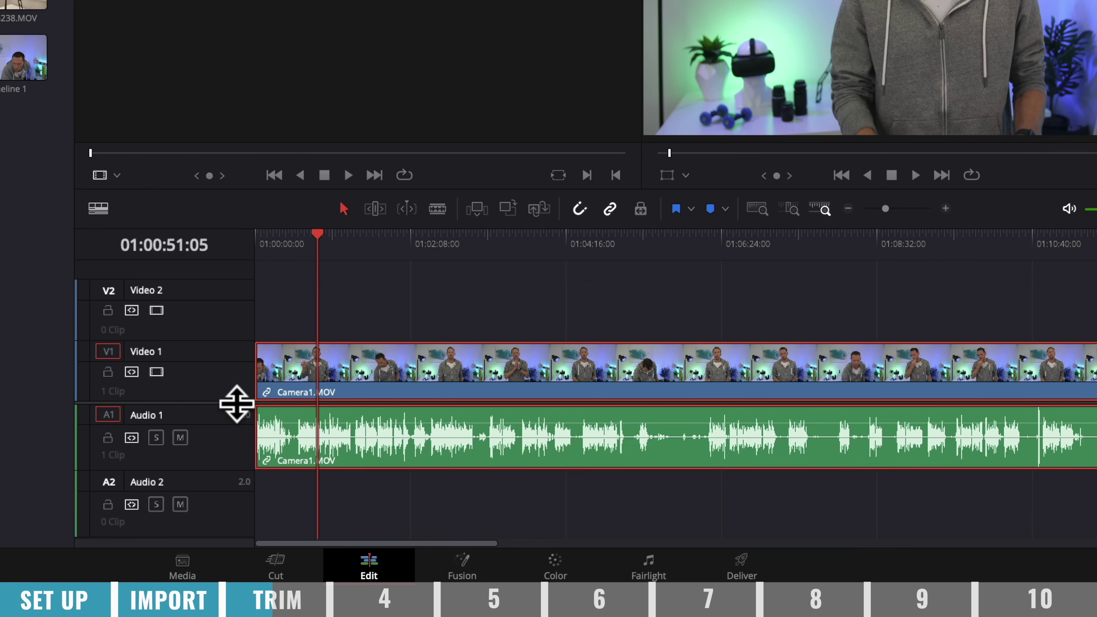
Step: Trim the end of Camera1.MOV to 01:36:40:01, and with snapping turned off shorten it slightly more, closer to the last words
{"action": "left_click", "coordinate": [757, 208]}
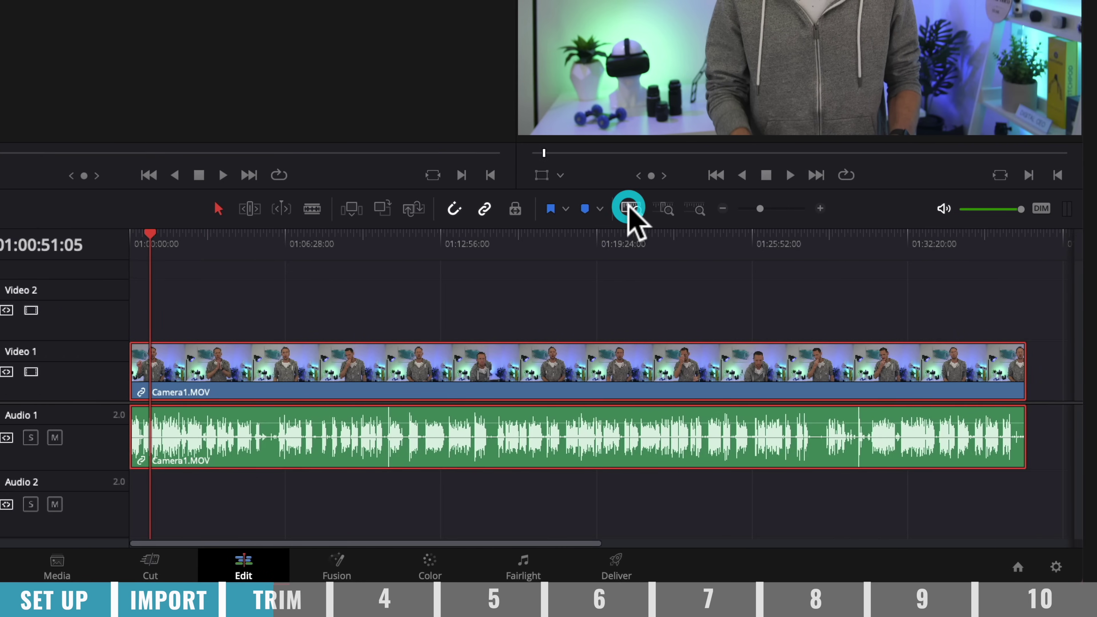
{"action": "left_click", "coordinate": [1004, 233]}
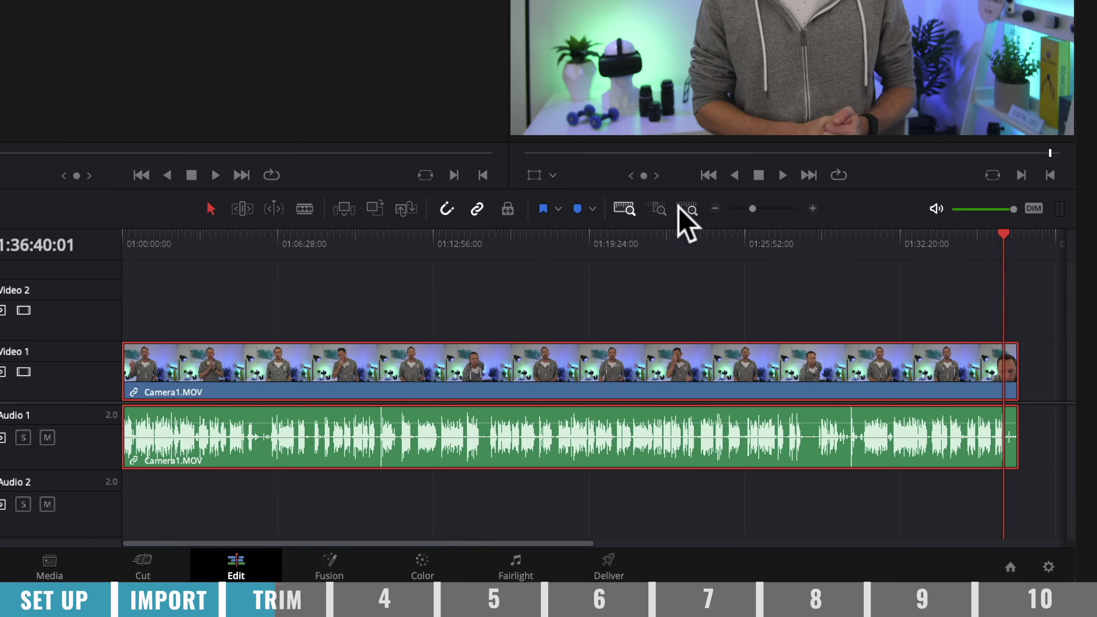
{"action": "left_click", "coordinate": [656, 208]}
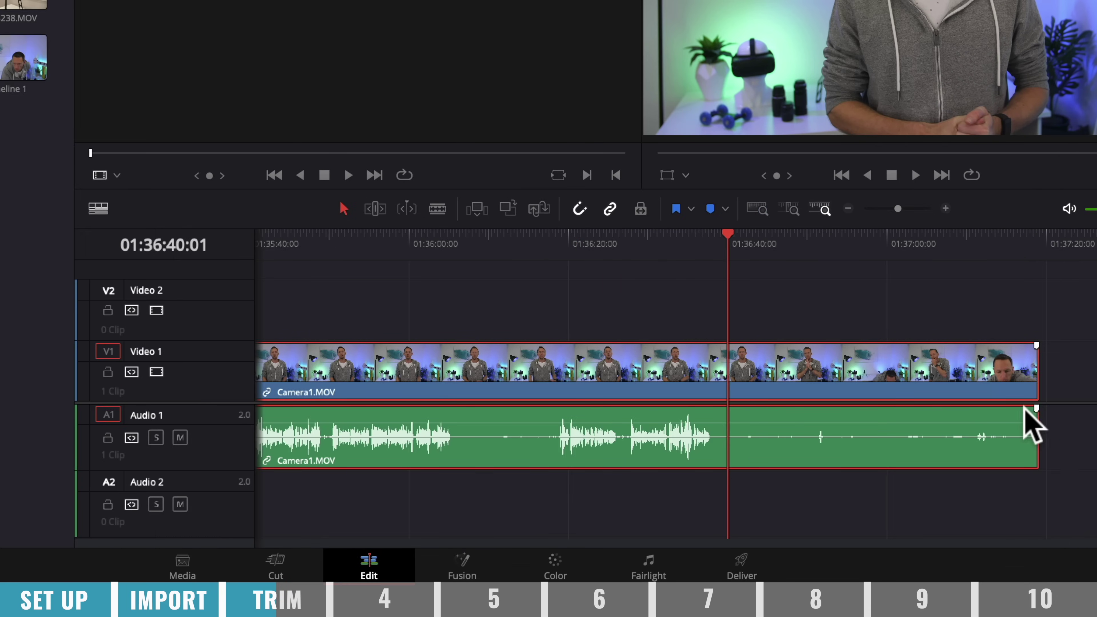
{"action": "left_click_drag", "start_coordinate": [1025, 389], "coordinate": [711, 373]}
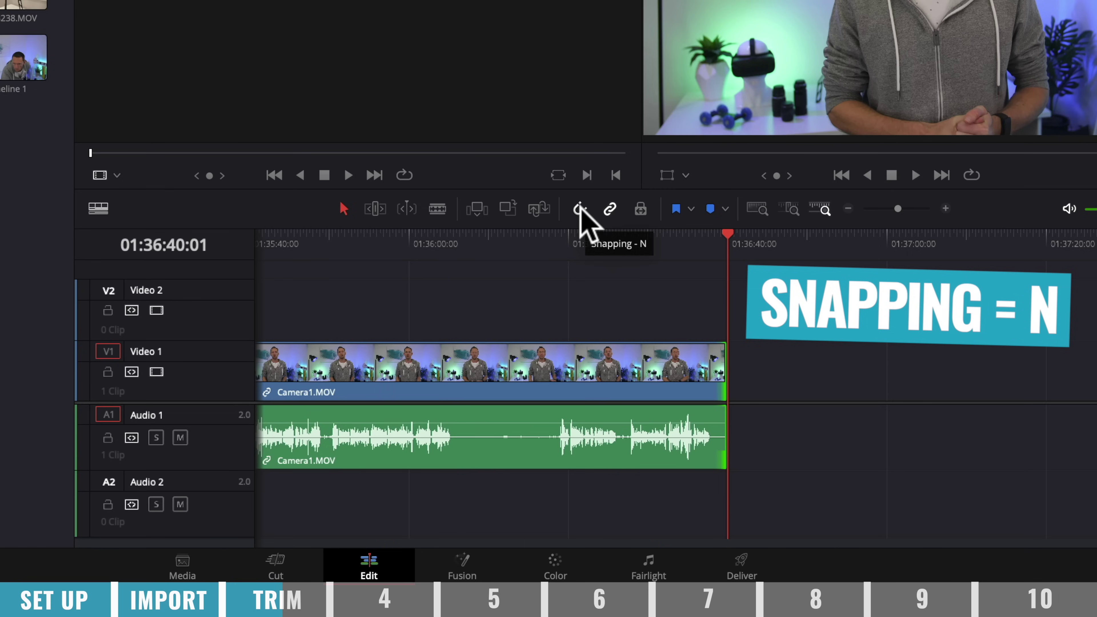
{"action": "left_click_drag", "start_coordinate": [735, 237], "coordinate": [818, 235]}
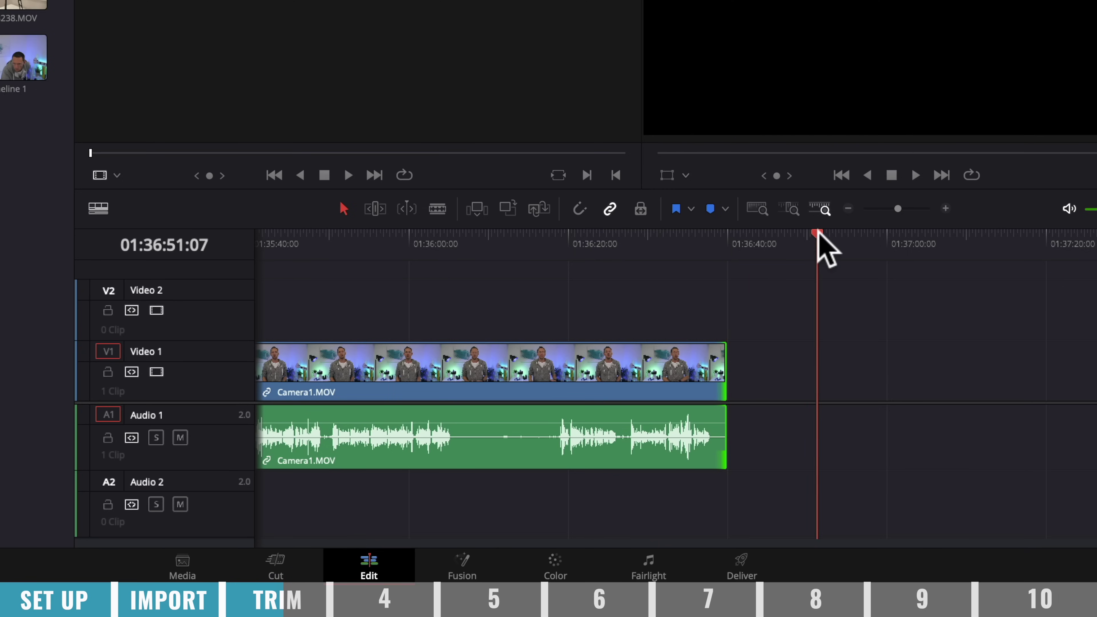
{"action": "mouse_move", "coordinate": [715, 363]}
{"action": "left_mouse_down"}
{"action": "mouse_move", "coordinate": [735, 365]}
{"action": "mouse_move", "coordinate": [710, 366]}
{"action": "left_mouse_up"}
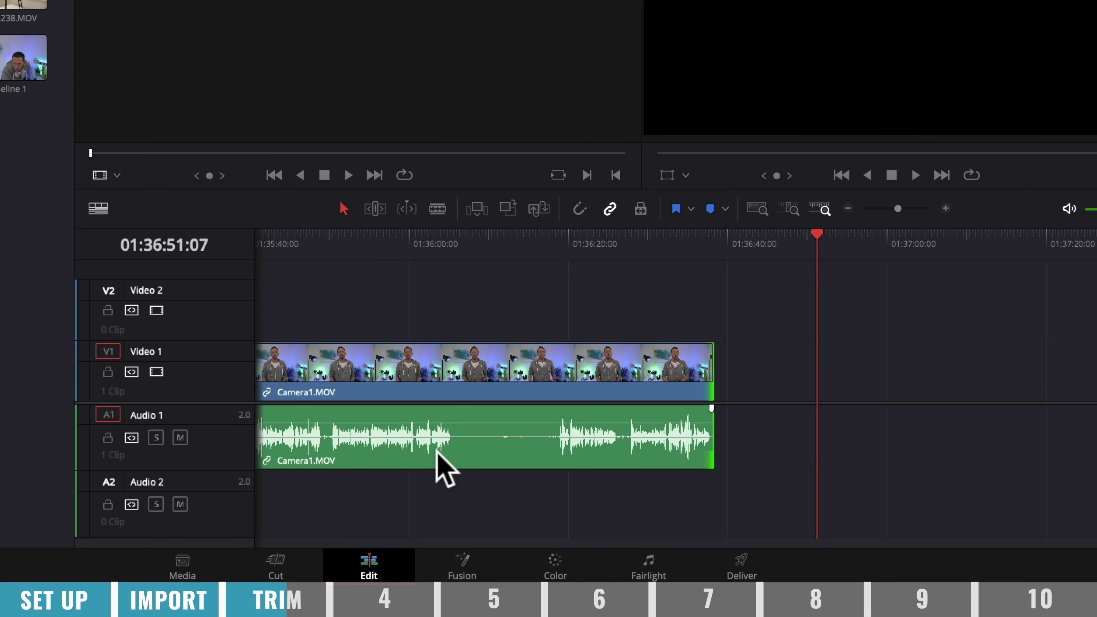
Step: Split Camera1.MOV with the Blade tool at both ends of the silent stretch, at about 01:36:18 and 01:36:05
{"action": "key", "text": "b"}
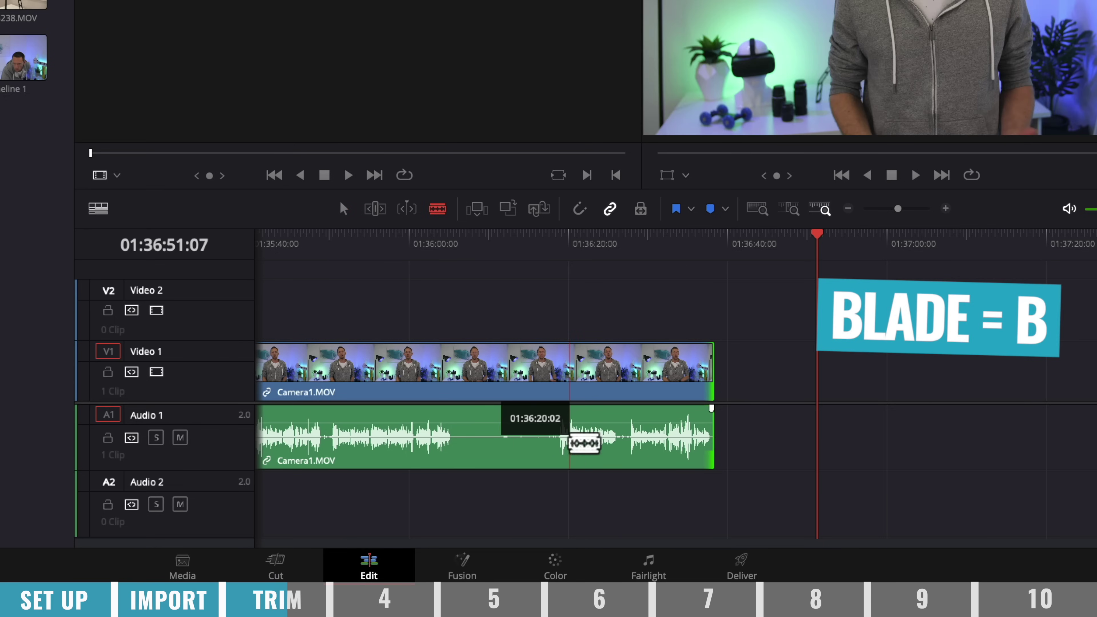
{"action": "left_click", "coordinate": [558, 370]}
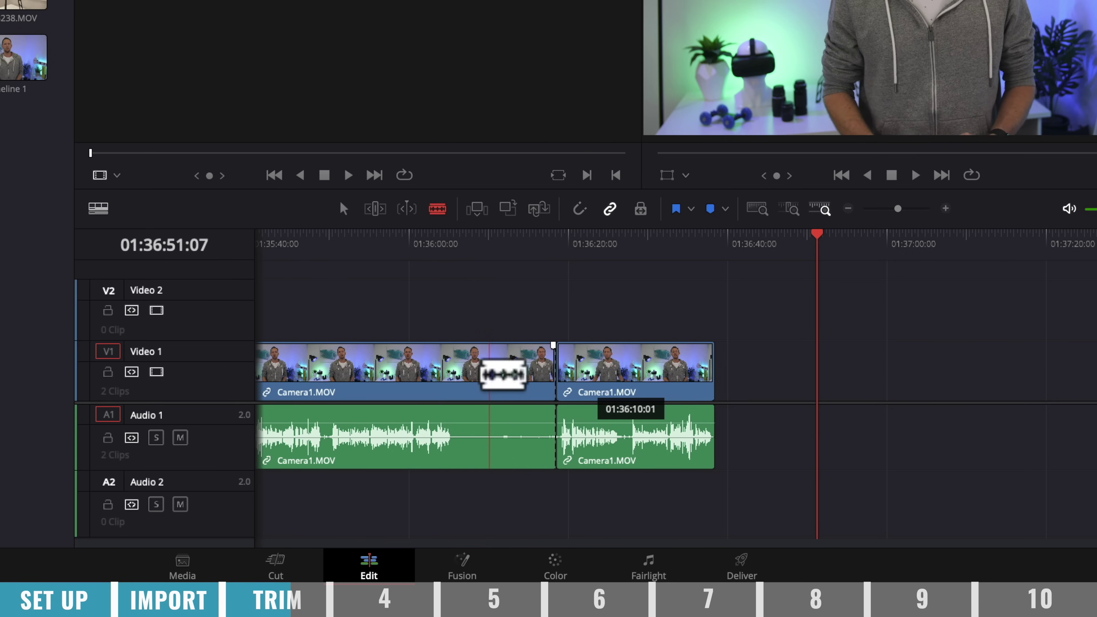
{"action": "left_click", "coordinate": [451, 372]}
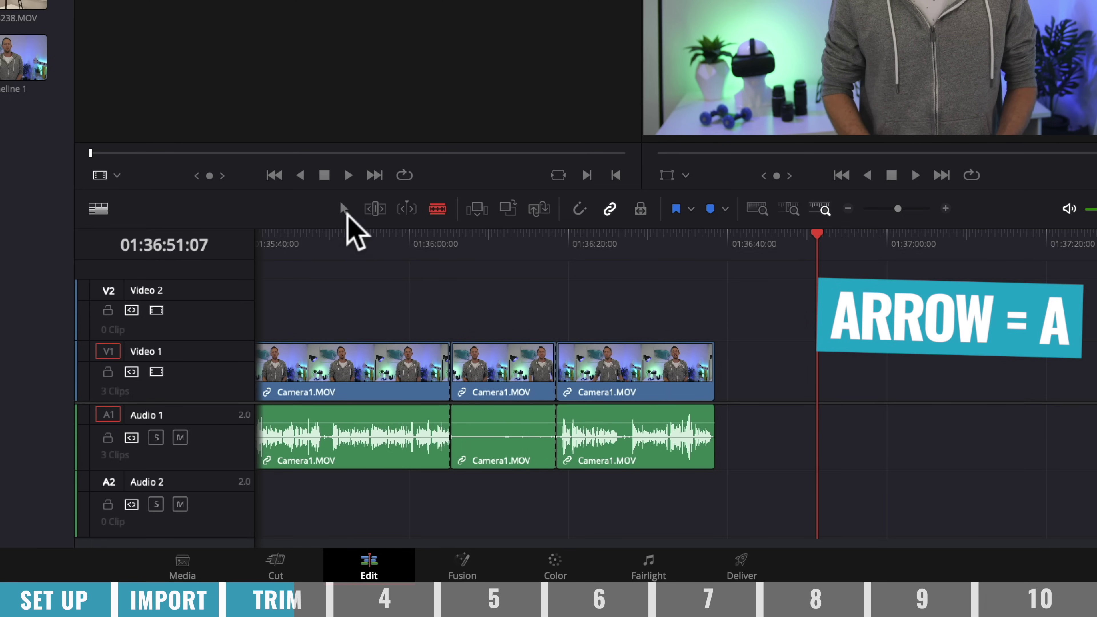
Step: Ripple delete the silent middle piece of Camera1.MOV between the two cuts
{"action": "left_click", "coordinate": [344, 207]}
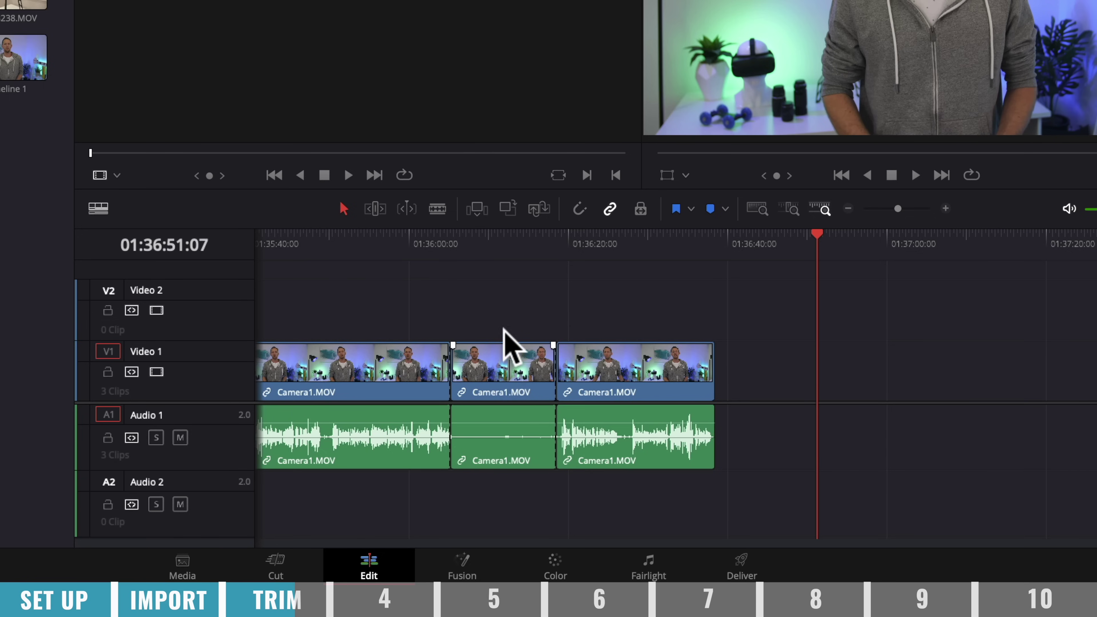
{"action": "left_click", "coordinate": [501, 364]}
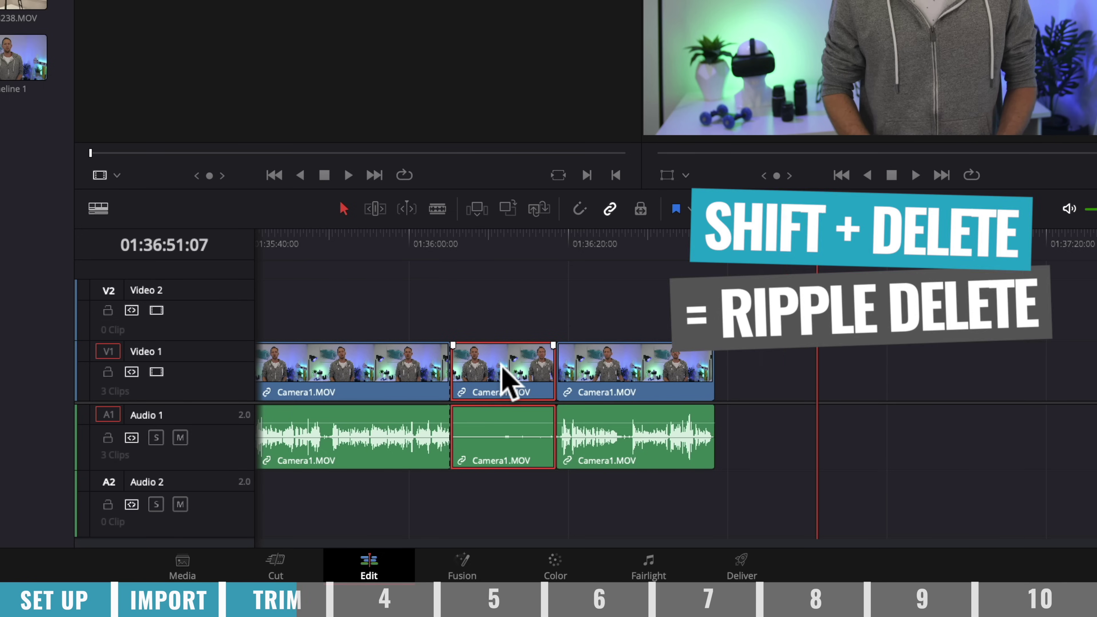
{"action": "key", "text": "shift+Delete"}
{"action": "key", "text": "Up"}
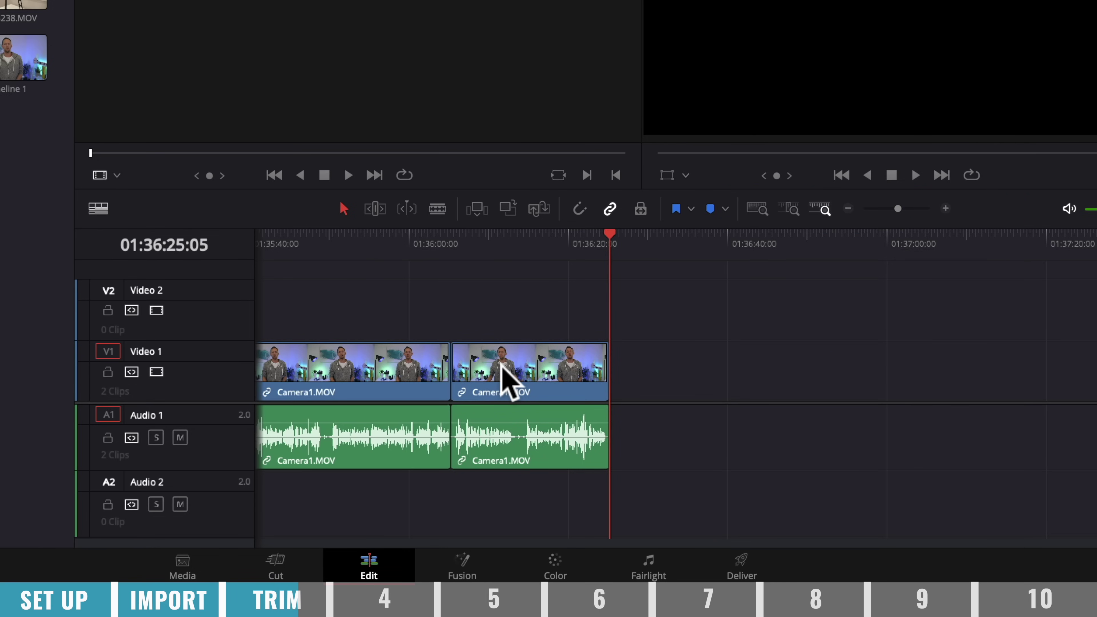
Step: Ripple trim the end of the long Camera1.MOV piece to 01:34:51:20, where the speech pauses
{"action": "scroll", "coordinate": [505, 380], "scroll_direction": "left", "scroll_amount": 5}
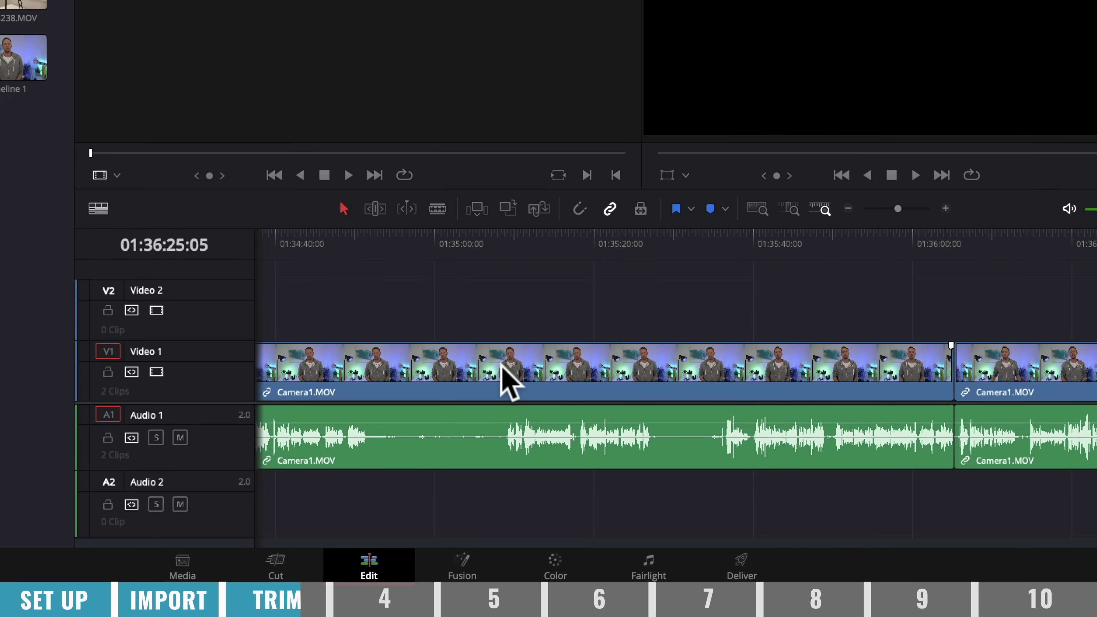
{"action": "left_click", "coordinate": [655, 250]}
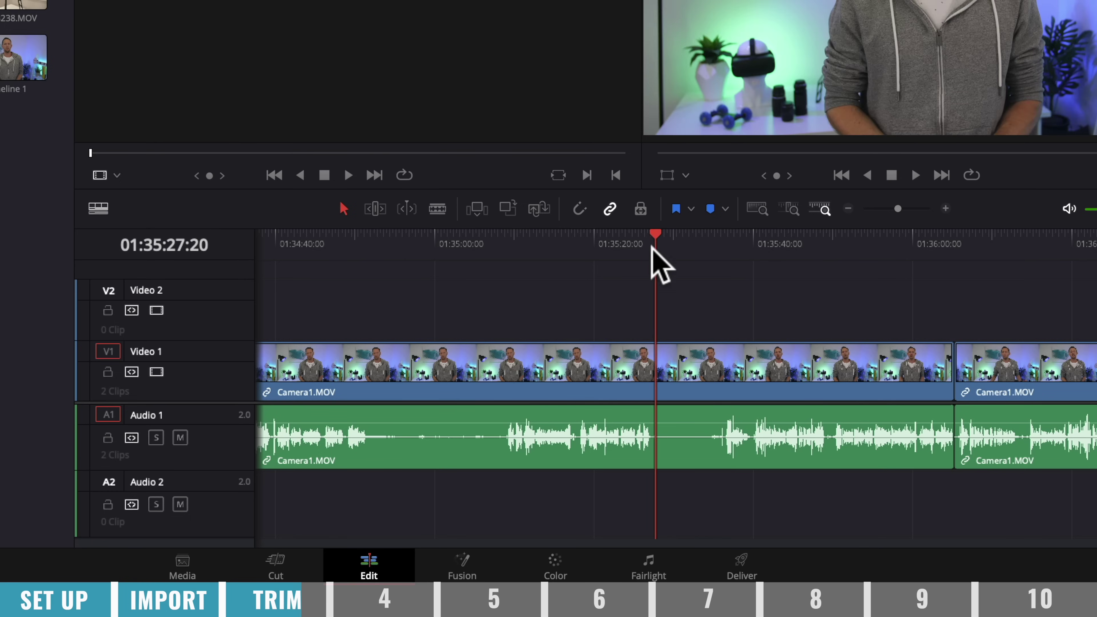
{"action": "mouse_move", "coordinate": [654, 242]}
{"action": "left_mouse_down"}
{"action": "mouse_move", "coordinate": [703, 238]}
{"action": "mouse_move", "coordinate": [657, 238]}
{"action": "left_mouse_up"}
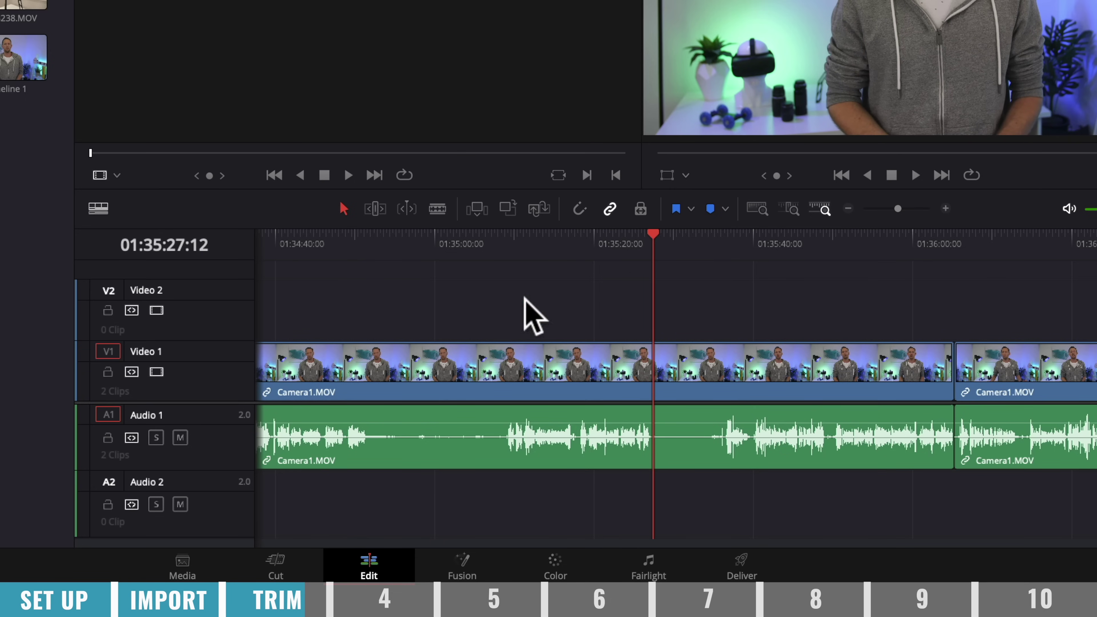
{"action": "left_click_drag", "start_coordinate": [282, 236], "coordinate": [370, 254]}
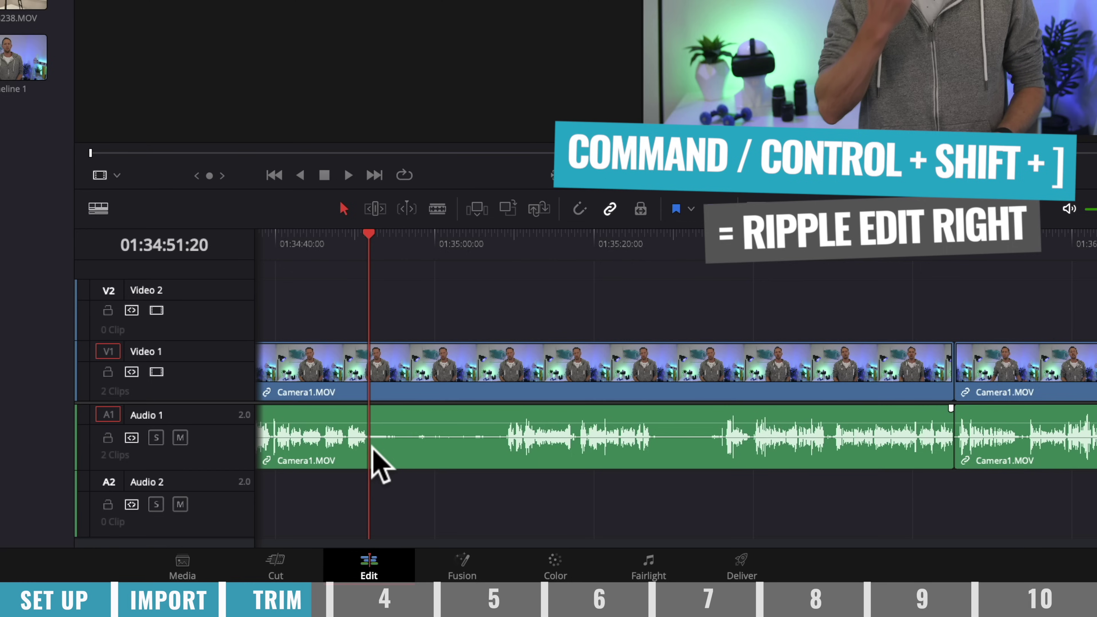
{"action": "key", "text": "ctrl+shift+bracketright"}
Step: Ripple trim the start of the last Camera1.MOV piece to 01:35:00:21, removing everything in it before that point
{"action": "key", "text": "Down"}
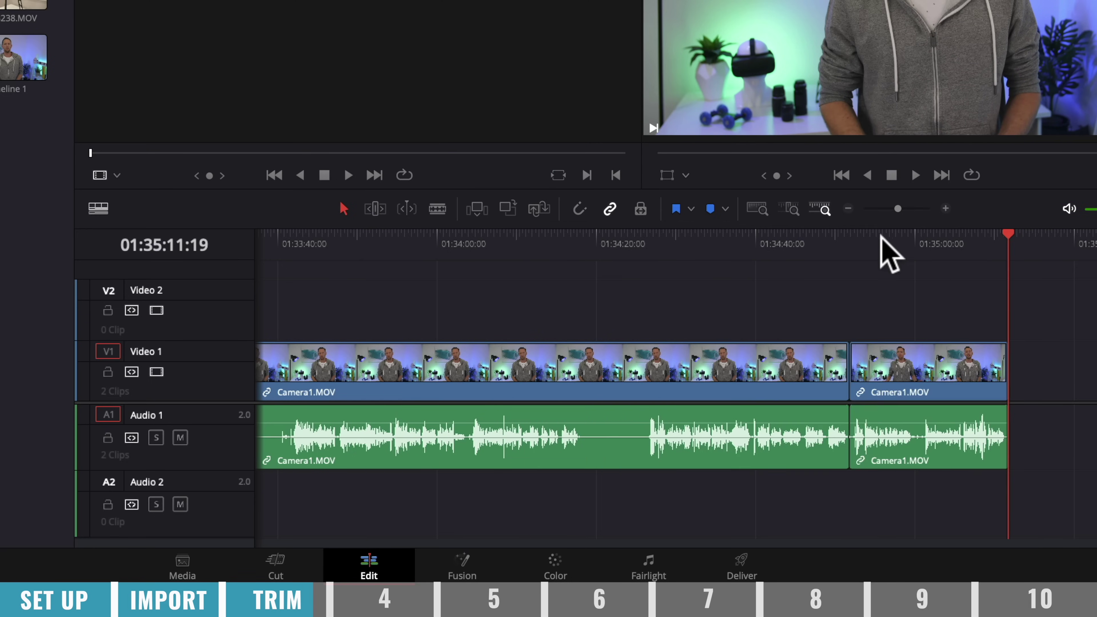
{"action": "left_click_drag", "start_coordinate": [877, 238], "coordinate": [920, 252]}
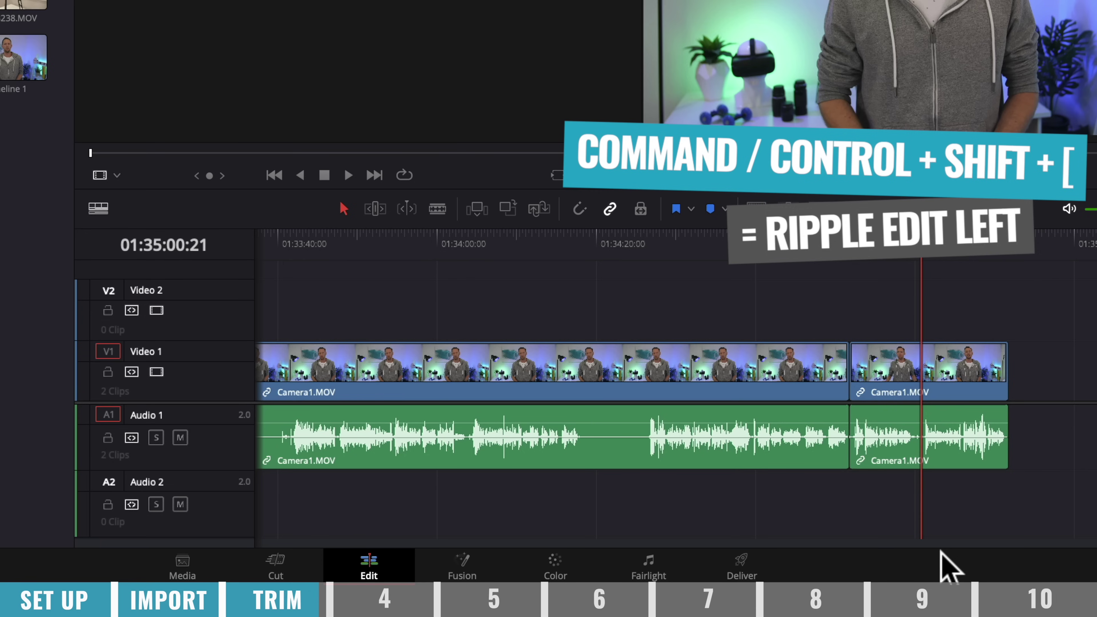
{"action": "key", "text": "ctrl+shift+bracketleft"}
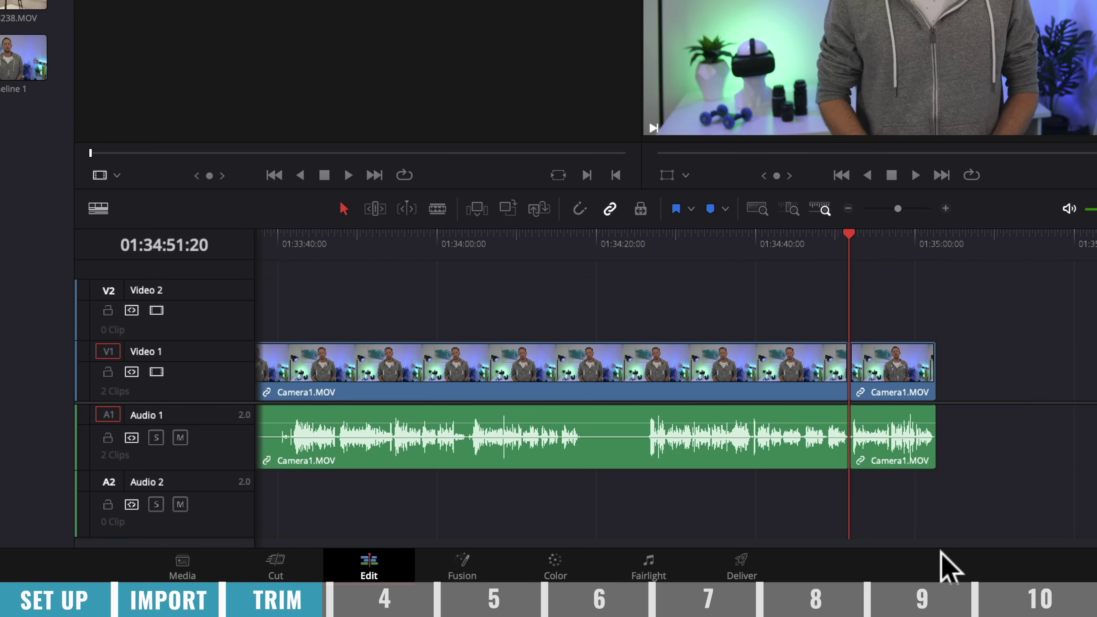
Step: Split Camera1.MOV at 01:34:26:01, where the speech resumes, and ripple trim the end of the piece before the cut to 01:34:18:06
{"action": "left_click", "coordinate": [647, 414]}
{"action": "key", "text": "ctrl+b"}
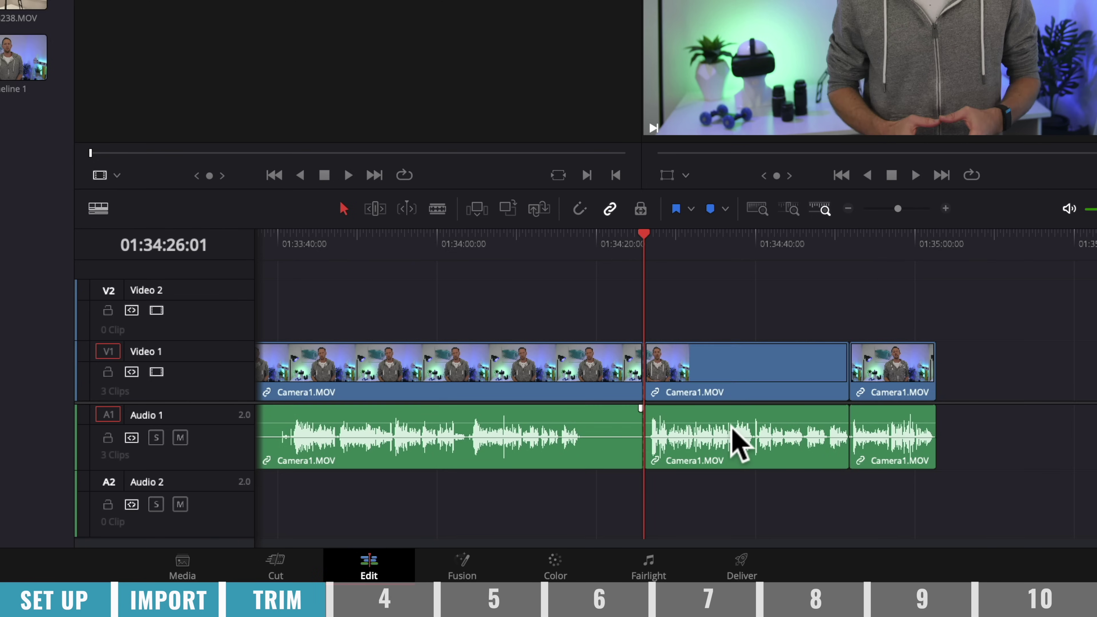
{"action": "left_click_drag", "start_coordinate": [579, 229], "coordinate": [581, 229]}
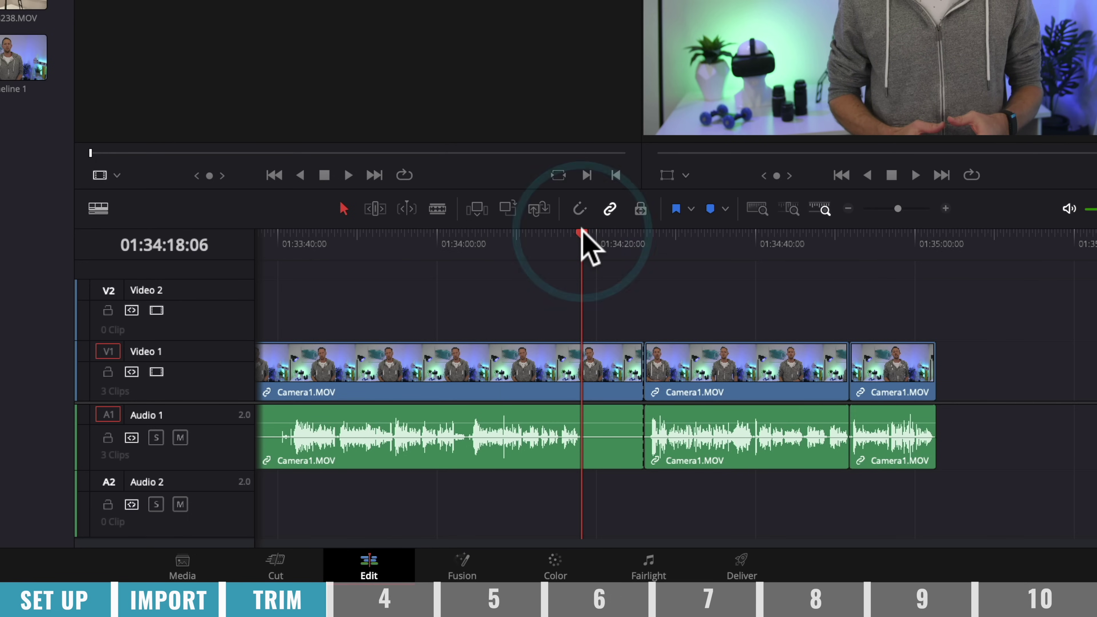
{"action": "key", "text": "ctrl+shift+bracketright"}
{"action": "scroll", "coordinate": [590, 247], "scroll_direction": "left", "scroll_amount": 5}
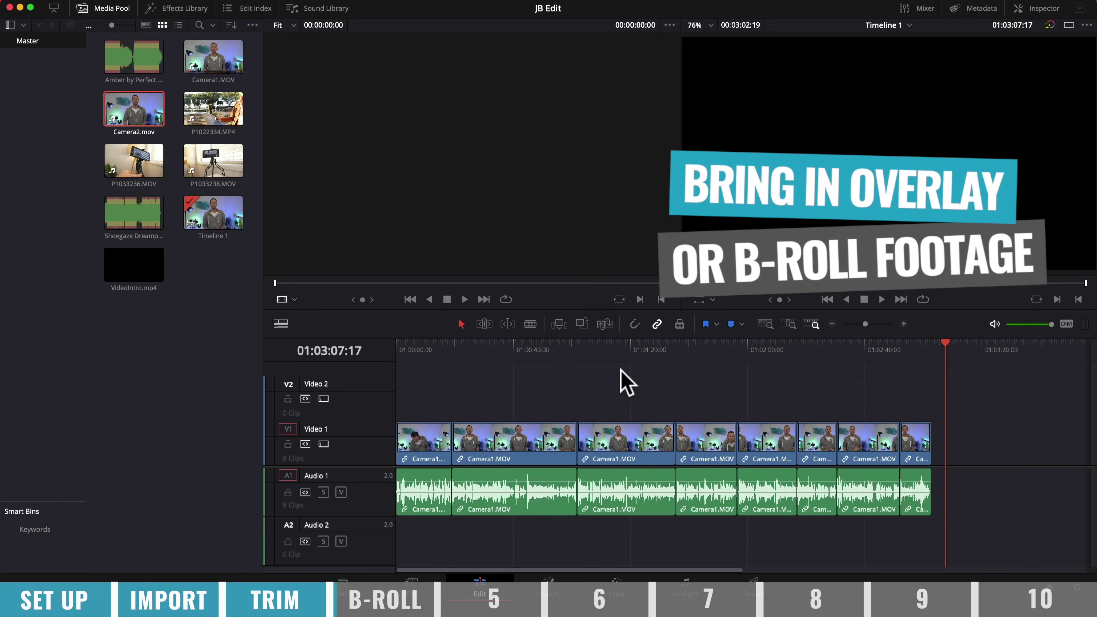
Step: Preview the B-roll clips P1033238.MOV and P1033236.MOV, and place P1033236.MOV on Video 2 at about 01:00:26
{"action": "double_click", "coordinate": [212, 175]}
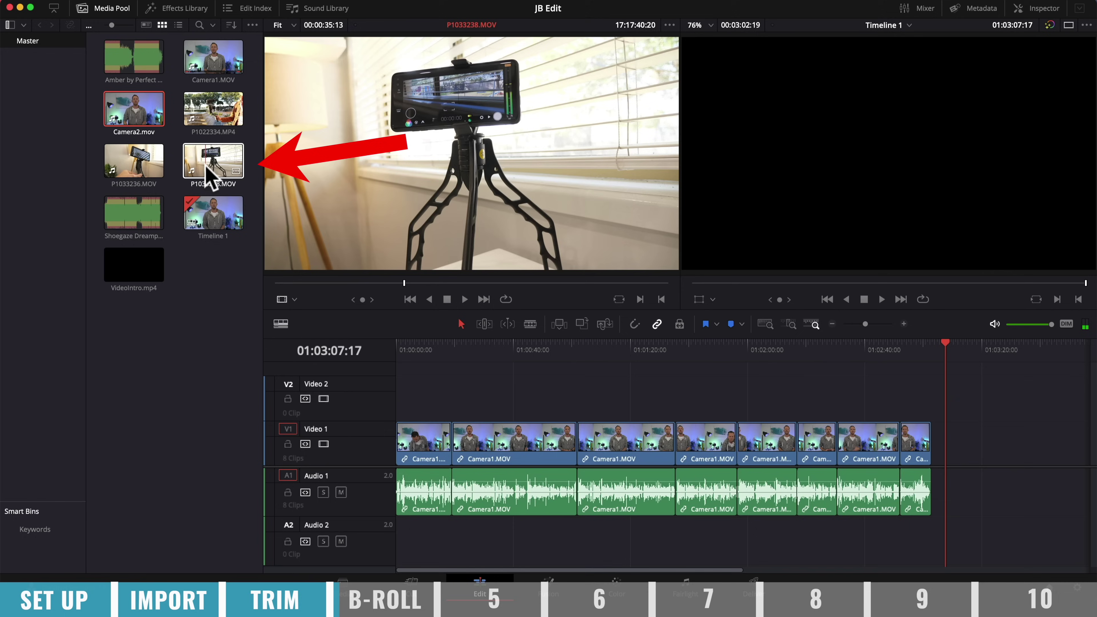
{"action": "double_click", "coordinate": [138, 168]}
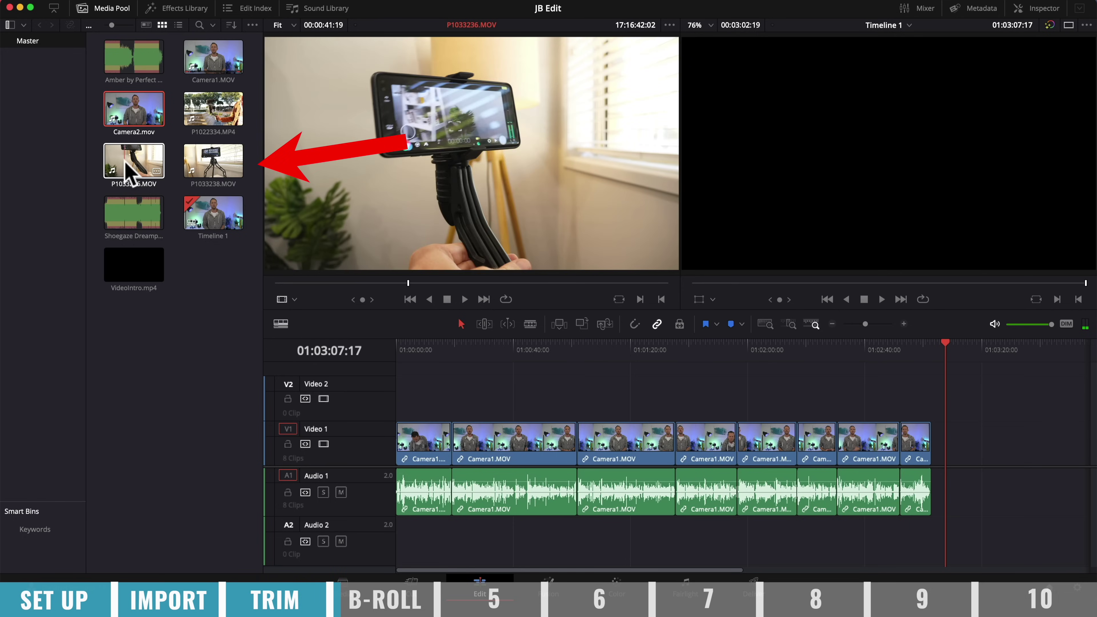
{"action": "left_click_drag", "start_coordinate": [138, 169], "coordinate": [477, 411]}
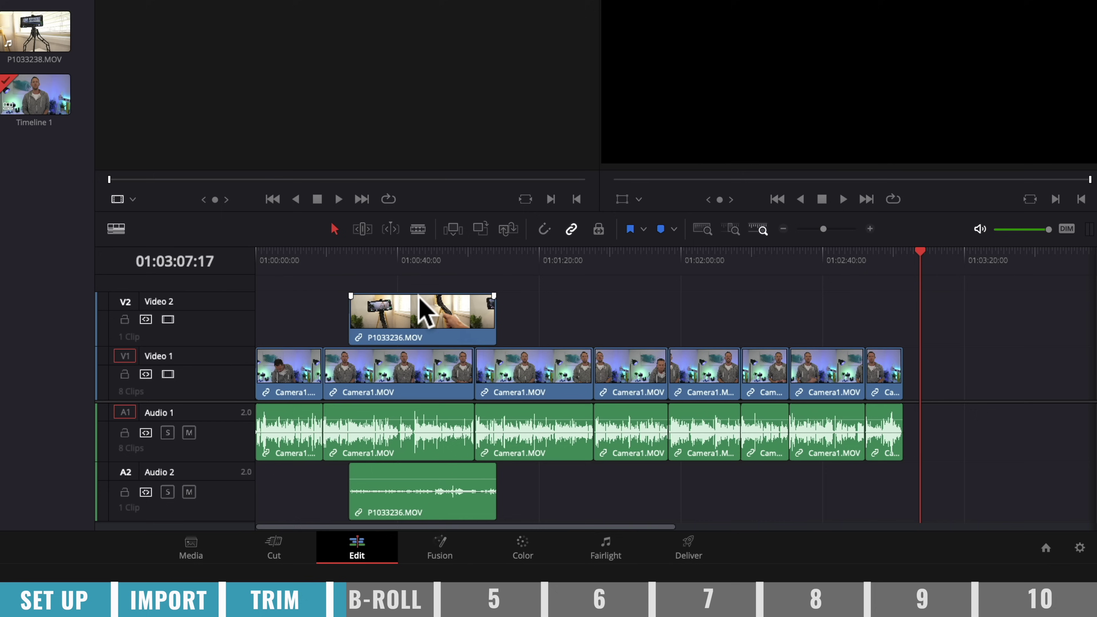
Step: Trim both ends of P1033236.MOV on Video 2 so it runs from about 01:00:31 to 01:00:44:02
{"action": "left_click_drag", "start_coordinate": [308, 259], "coordinate": [382, 256]}
{"action": "left_click_drag", "start_coordinate": [359, 318], "coordinate": [374, 318]}
{"action": "left_click_drag", "start_coordinate": [384, 248], "coordinate": [470, 252]}
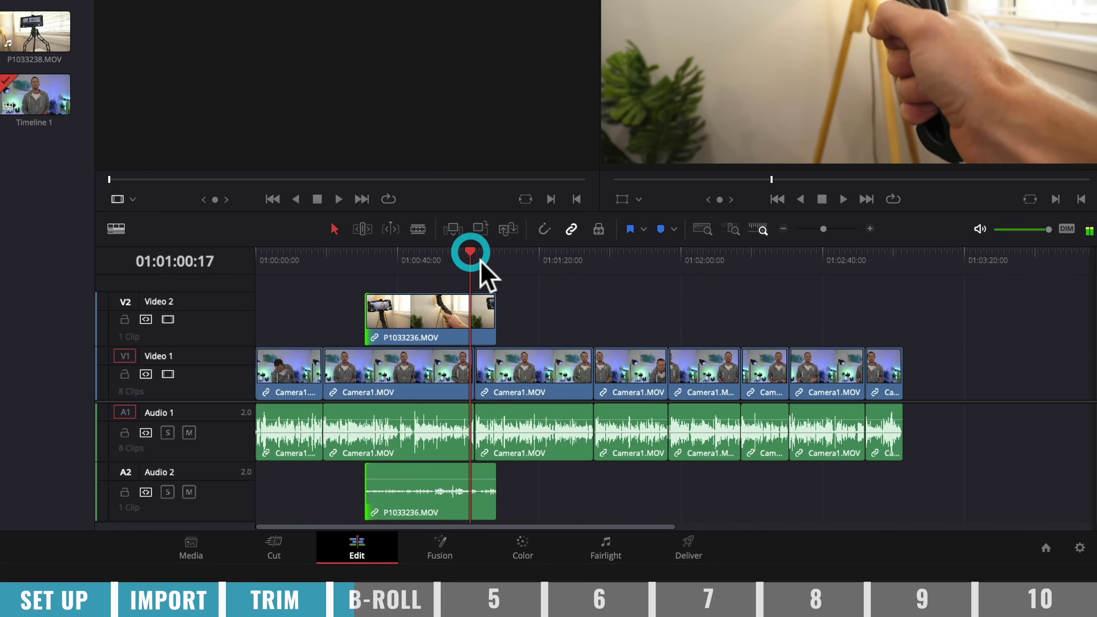
{"action": "left_click_drag", "start_coordinate": [495, 312], "coordinate": [414, 319]}
{"action": "left_click", "coordinate": [411, 330]}
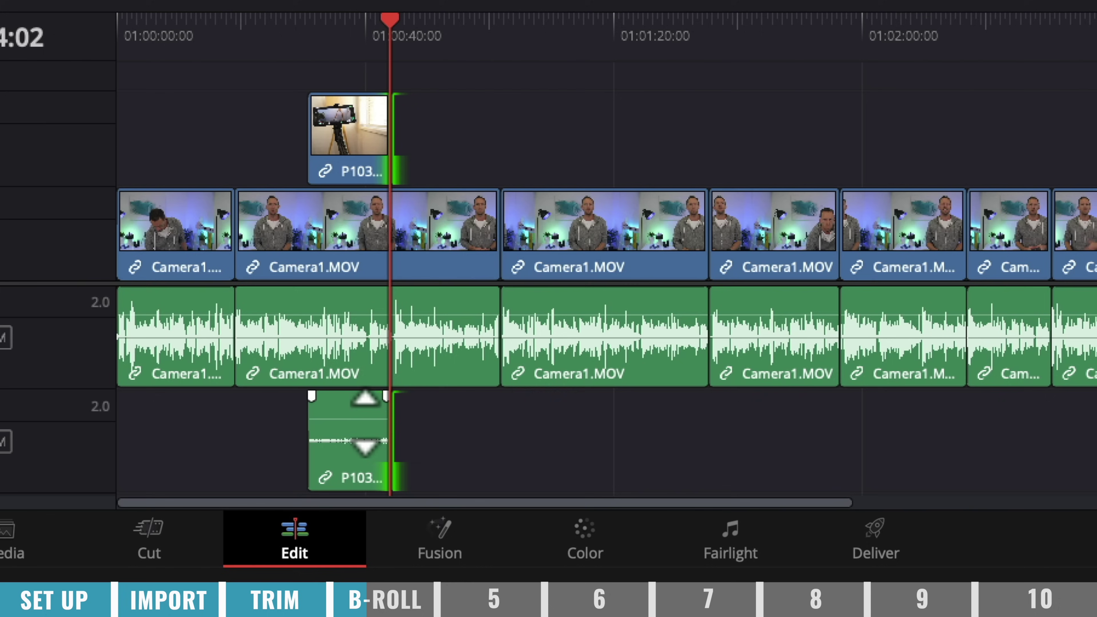
Step: Lower the volume of P1033236.MOV's audio all the way down, and delete only that audio part, keeping its video
{"action": "left_click_drag", "start_coordinate": [365, 422], "coordinate": [351, 548]}
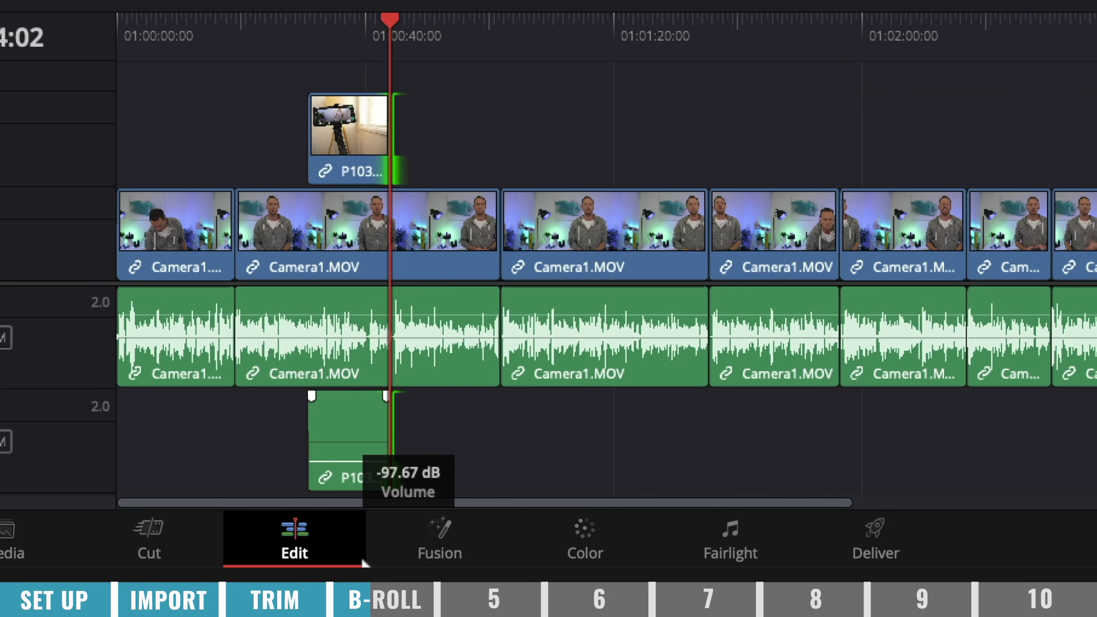
{"action": "left_click_drag", "start_coordinate": [365, 562], "coordinate": [361, 567]}
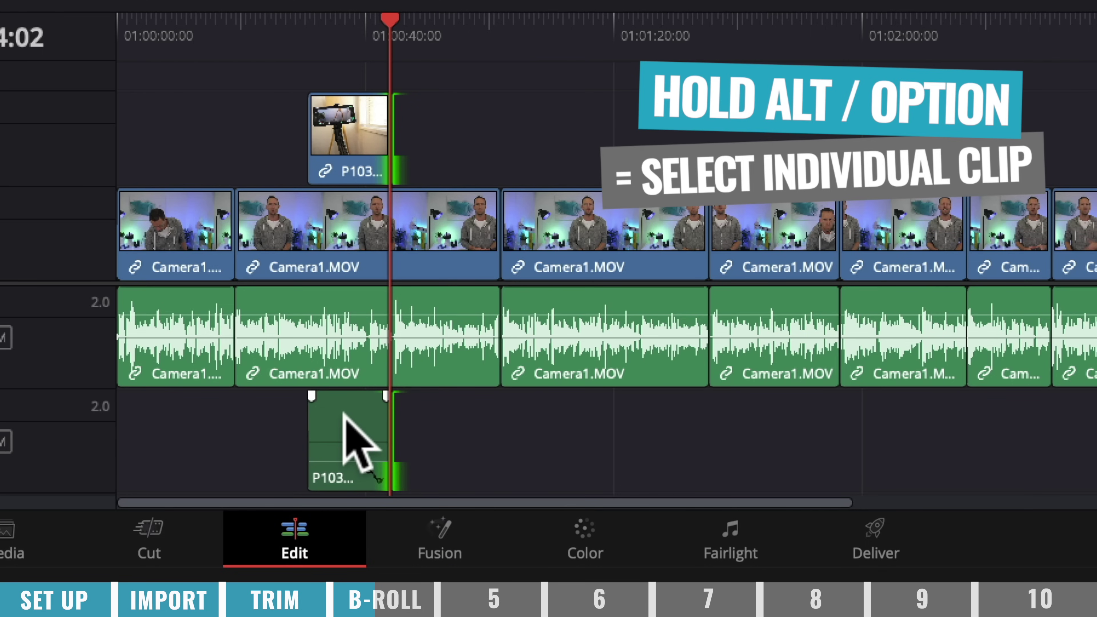
{"action": "left_click", "coordinate": [344, 436], "text": "alt"}
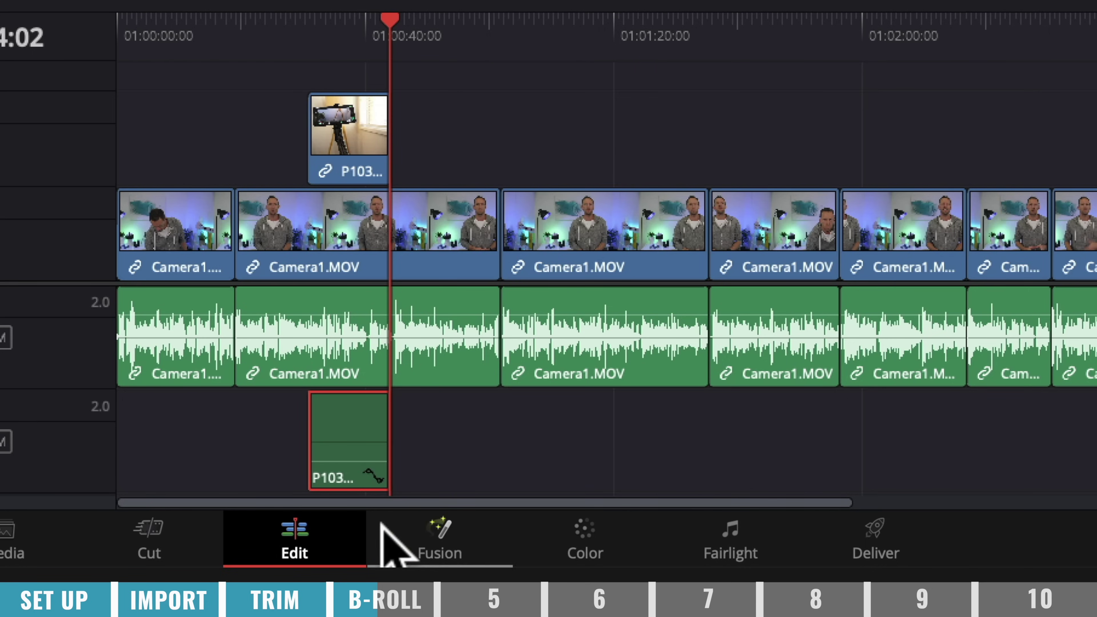
{"action": "key", "text": "Delete"}
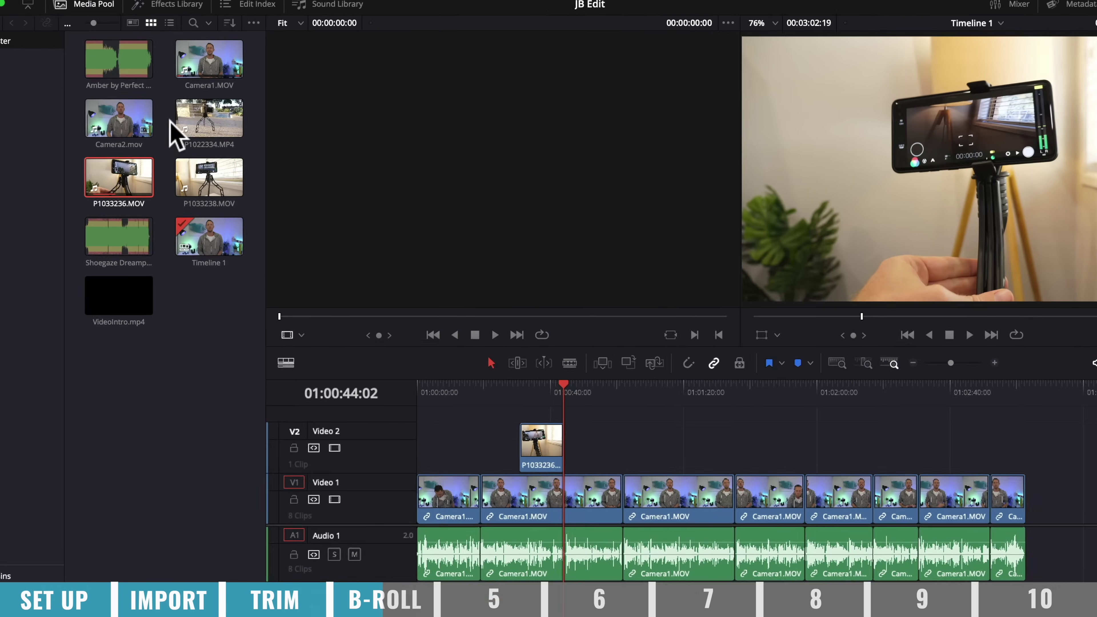
Step: Open P1022334.MP4 in the source viewer and mark an In point at 00:02:16:12
{"action": "left_click", "coordinate": [212, 111]}
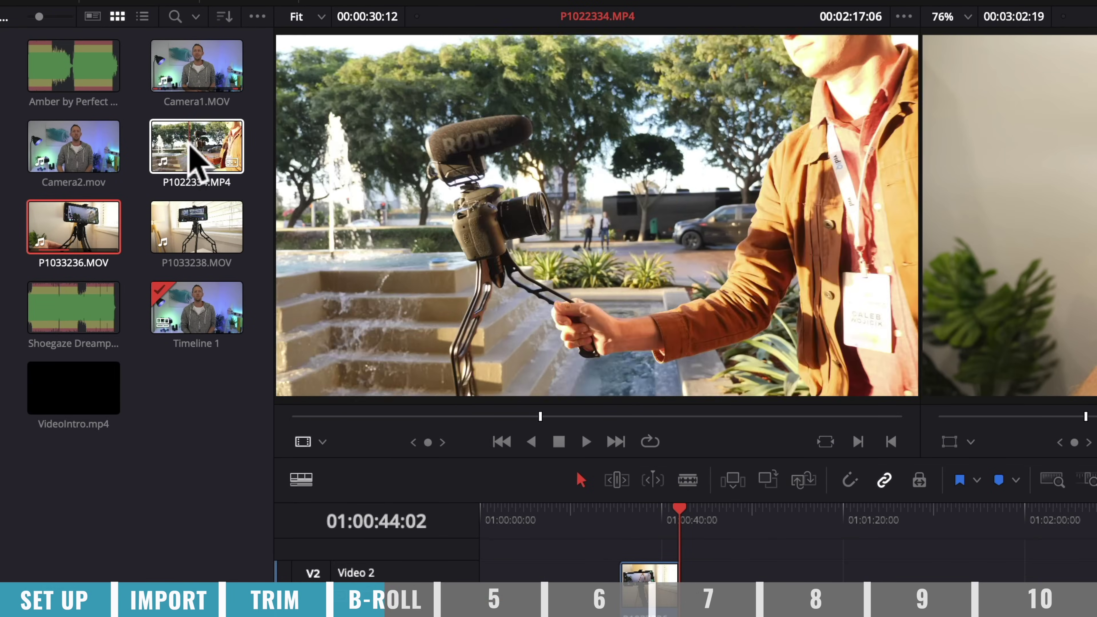
{"action": "left_click", "coordinate": [190, 146]}
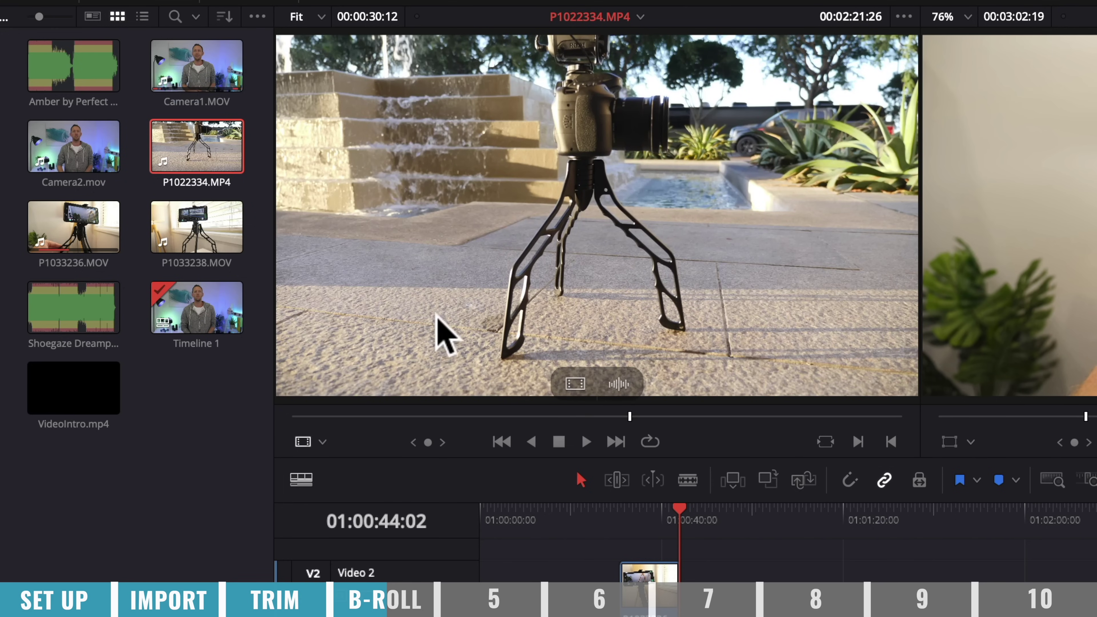
{"action": "left_click_drag", "start_coordinate": [296, 417], "coordinate": [543, 419]}
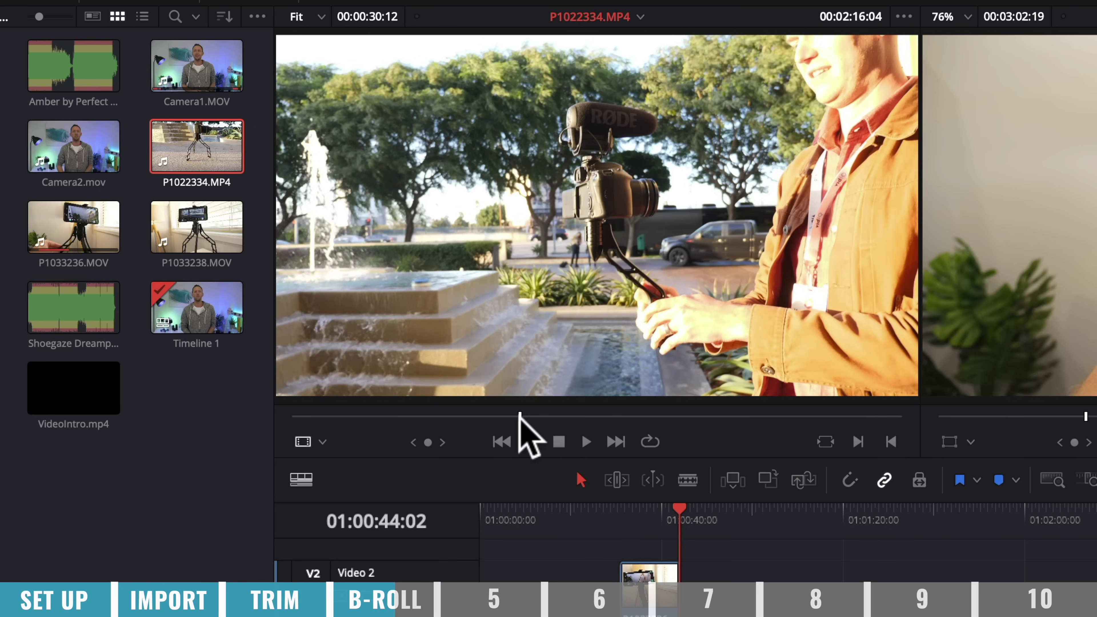
{"action": "key", "text": "i"}
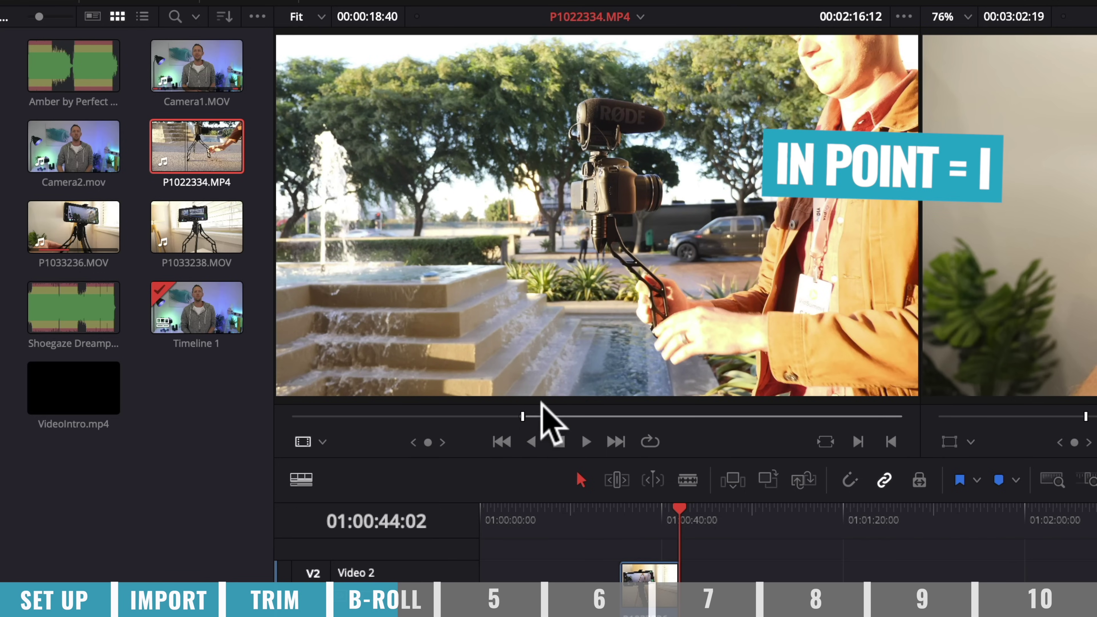
Step: Mark an Out point at 00:02:26:23 in P1022334.MP4 and place only its video on Video 2 at about 01:00:56
{"action": "left_click_drag", "start_coordinate": [532, 423], "coordinate": [729, 407]}
{"action": "key", "text": "o"}
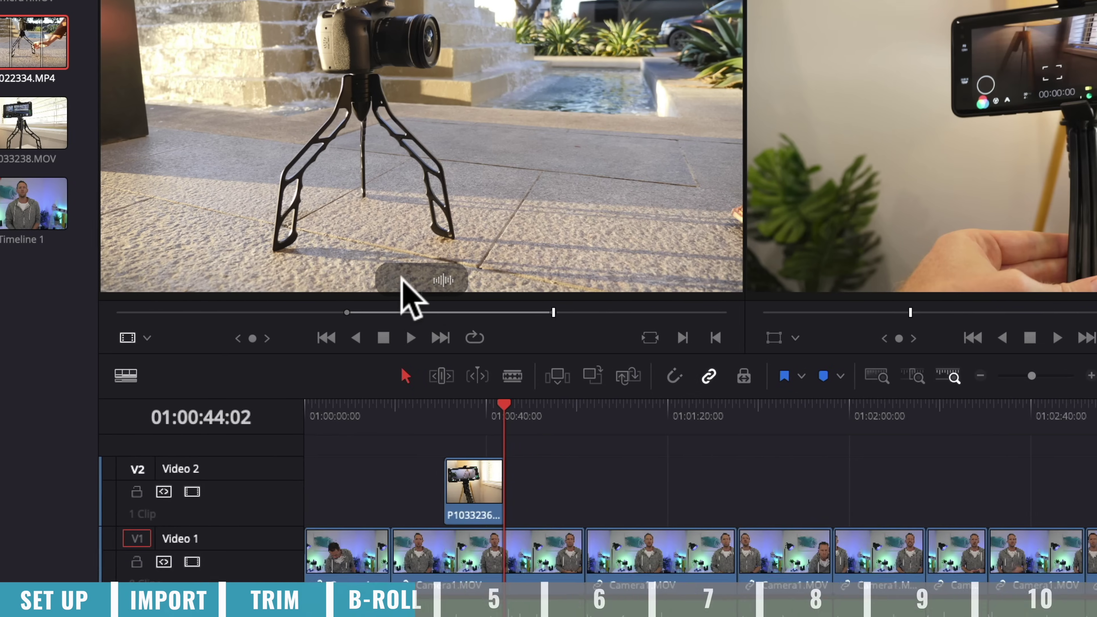
{"action": "left_click_drag", "start_coordinate": [575, 384], "coordinate": [736, 533]}
{"action": "left_click_drag", "start_coordinate": [480, 379], "coordinate": [482, 436]}
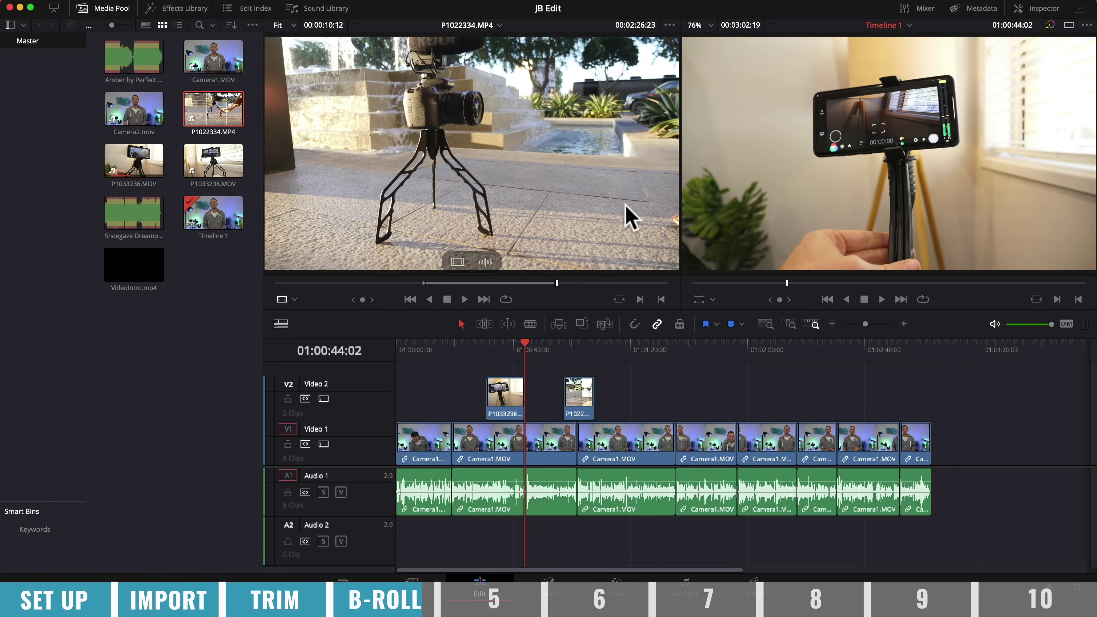
{"action": "left_click_drag", "start_coordinate": [518, 131], "coordinate": [639, 400]}
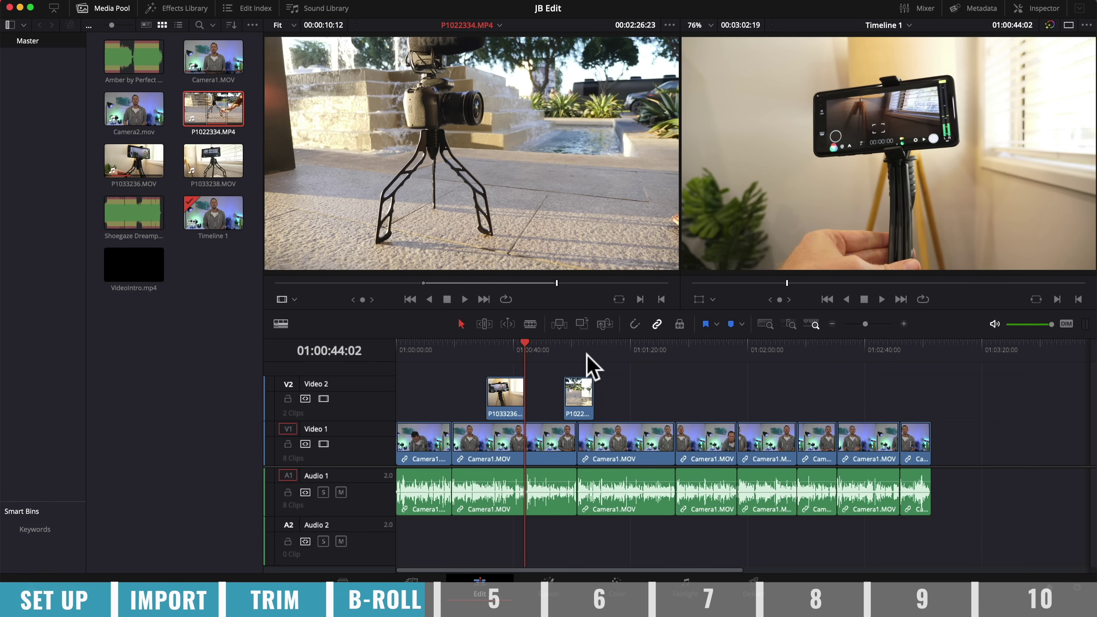
{"action": "mouse_move", "coordinate": [569, 391]}
{"action": "left_mouse_down"}
{"action": "mouse_move", "coordinate": [559, 396]}
{"action": "mouse_move", "coordinate": [579, 408]}
{"action": "left_mouse_up"}
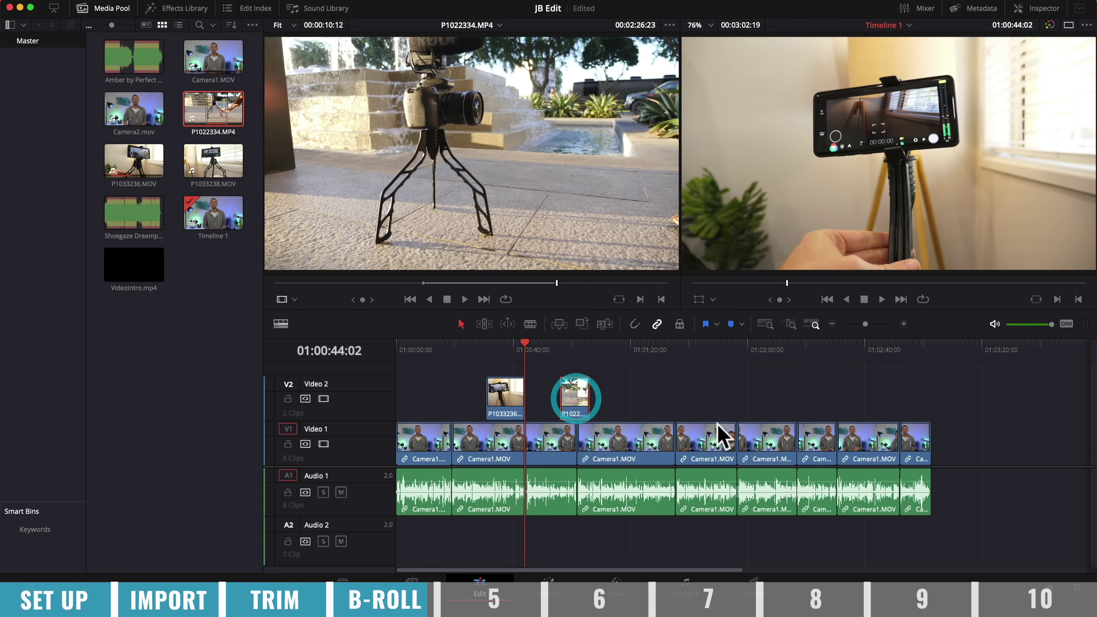
Step: Move the sixth Camera1.MOV clip to the end of the sequence and, with snapping on, close the gaps between the last three clips
{"action": "left_click_drag", "start_coordinate": [816, 437], "coordinate": [969, 443]}
{"action": "left_click_drag", "start_coordinate": [919, 412], "coordinate": [862, 510]}
{"action": "left_click_drag", "start_coordinate": [862, 438], "coordinate": [829, 444]}
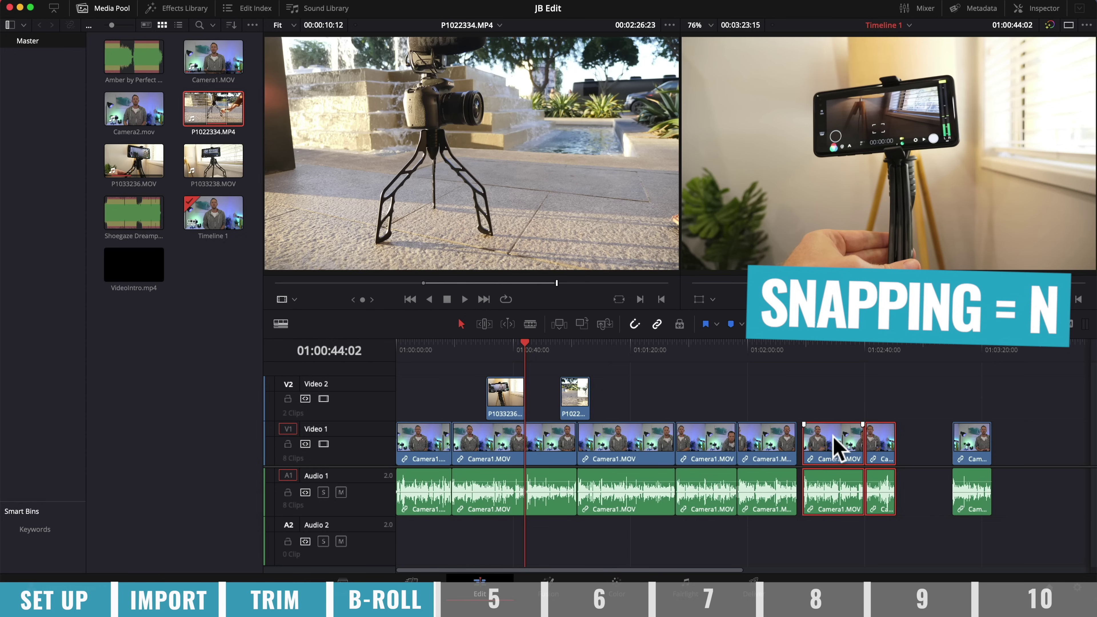
{"action": "left_click_drag", "start_coordinate": [827, 437], "coordinate": [771, 433]}
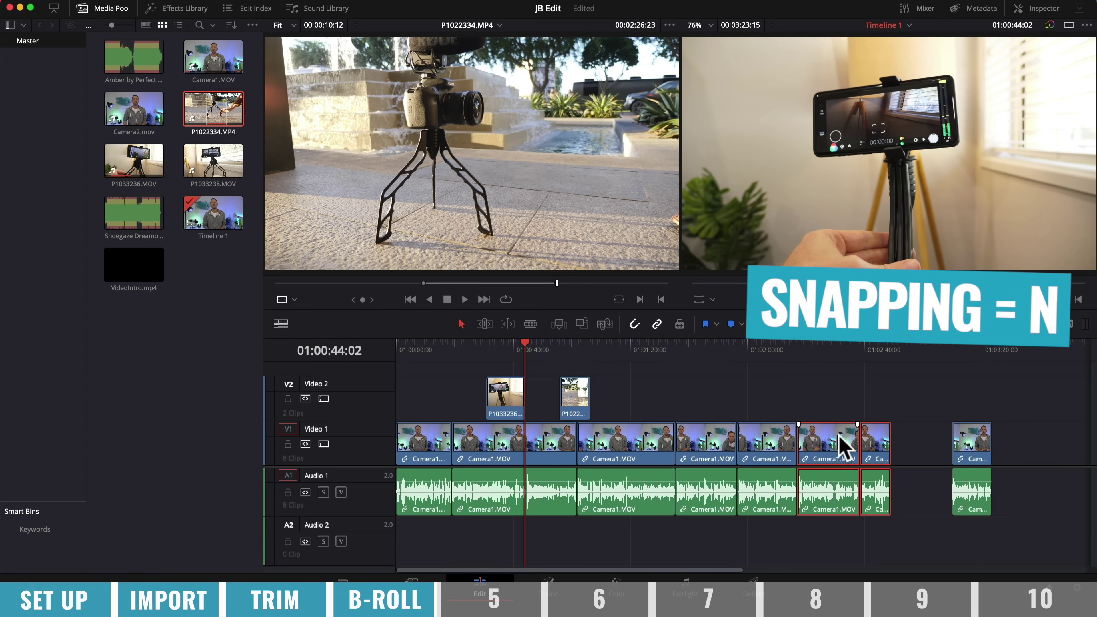
{"action": "left_click_drag", "start_coordinate": [977, 458], "coordinate": [916, 459]}
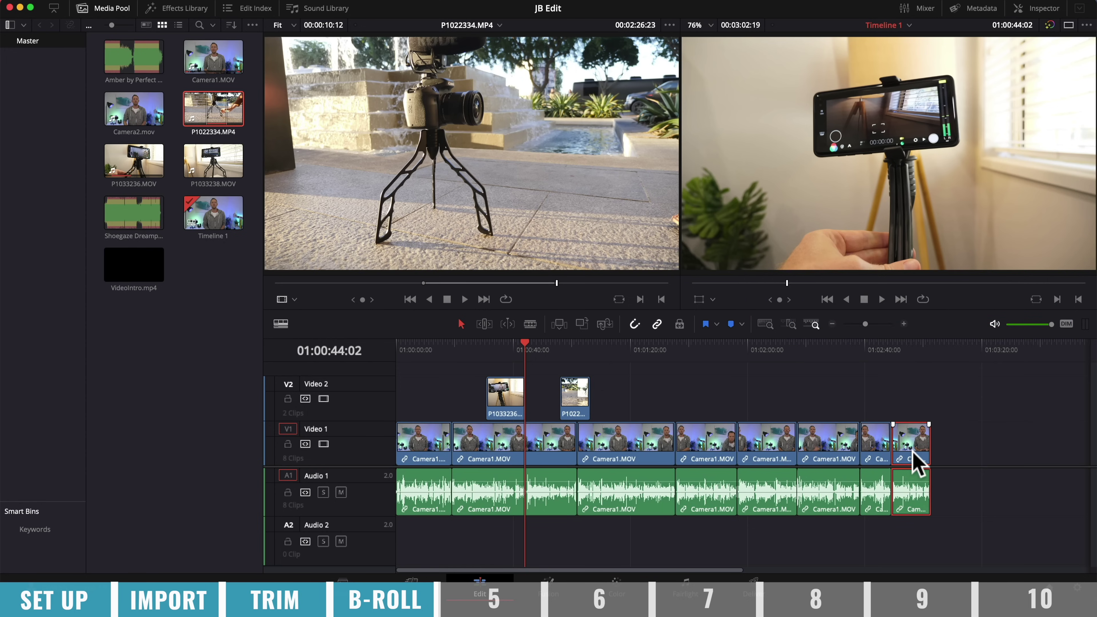
Step: Place P1033238.MOV at about 01:01:30 and another section of P1022334.MP4 at about 01:01:54 on Video 2
{"action": "left_click", "coordinate": [195, 171]}
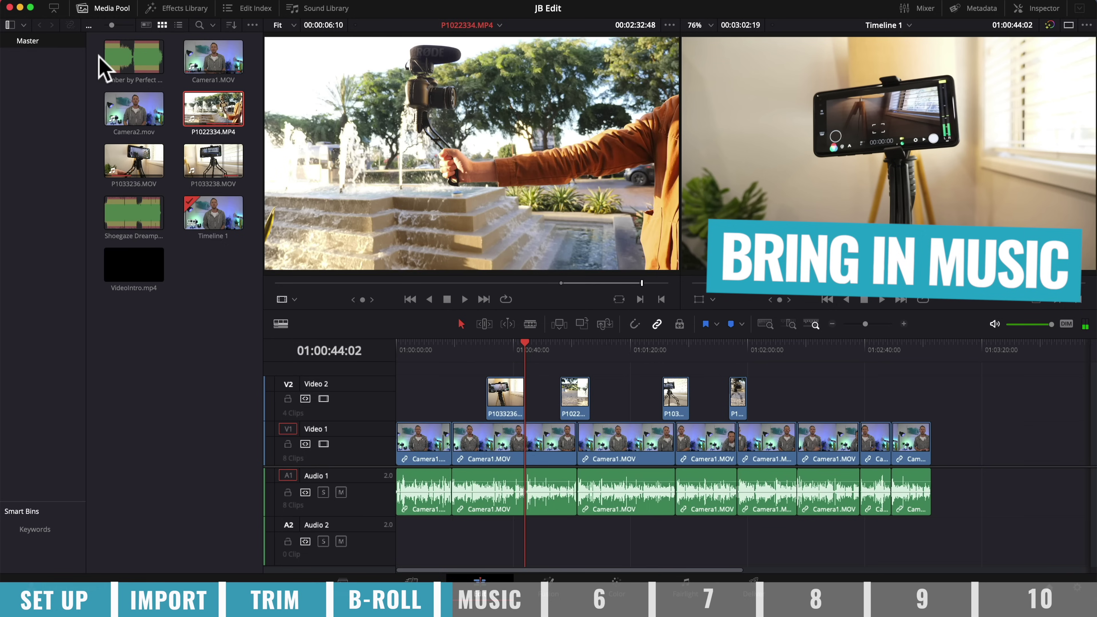
Step: Place the Shoegaze Dreampop music track on Audio 2 at the very start of the timeline
{"action": "left_click_drag", "start_coordinate": [118, 225], "coordinate": [412, 541]}
{"action": "left_click_drag", "start_coordinate": [361, 517], "coordinate": [344, 511]}
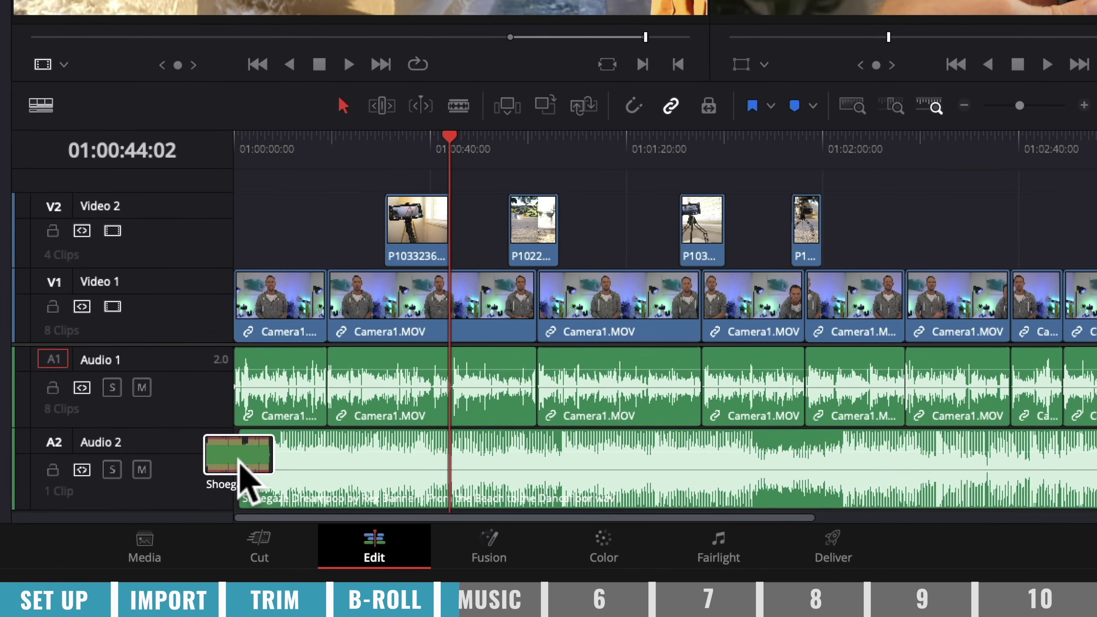
{"action": "left_click_drag", "start_coordinate": [229, 459], "coordinate": [231, 465]}
Step: Trim the end of the music to the end of the last Camera1.MOV clip and lower the music's volume
{"action": "left_click_drag", "start_coordinate": [585, 452], "coordinate": [552, 441]}
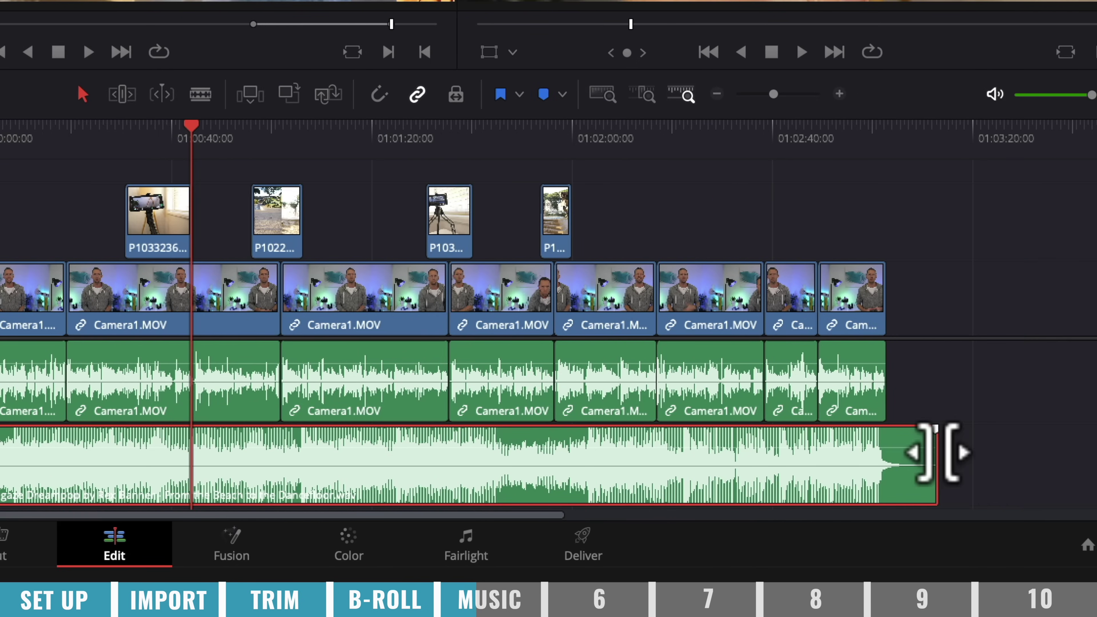
{"action": "left_click_drag", "start_coordinate": [939, 449], "coordinate": [885, 476]}
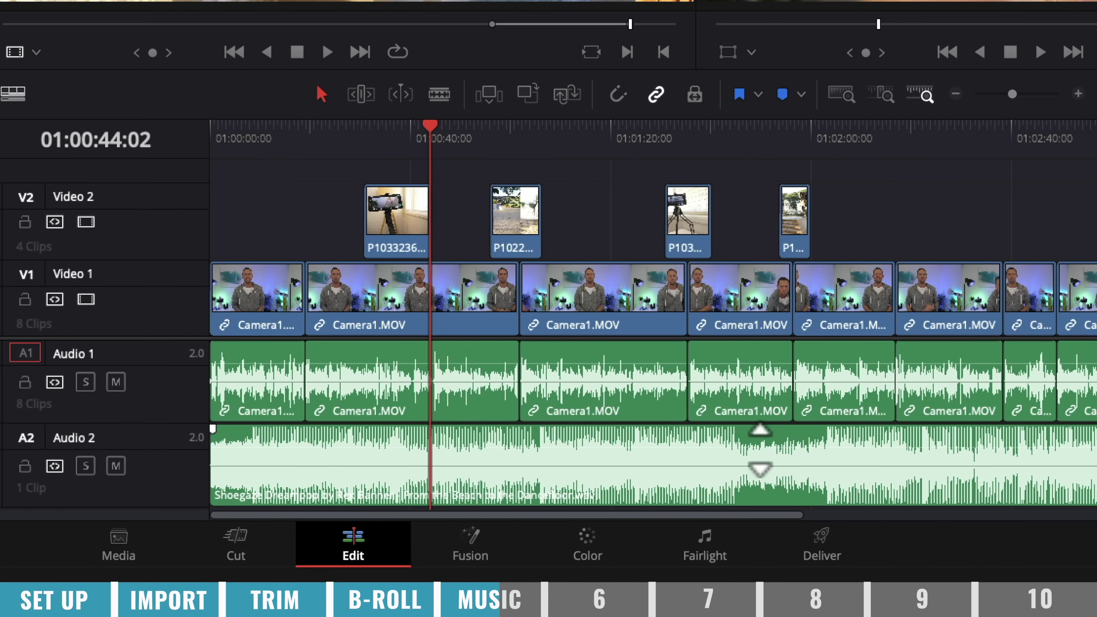
{"action": "left_click_drag", "start_coordinate": [747, 449], "coordinate": [747, 452]}
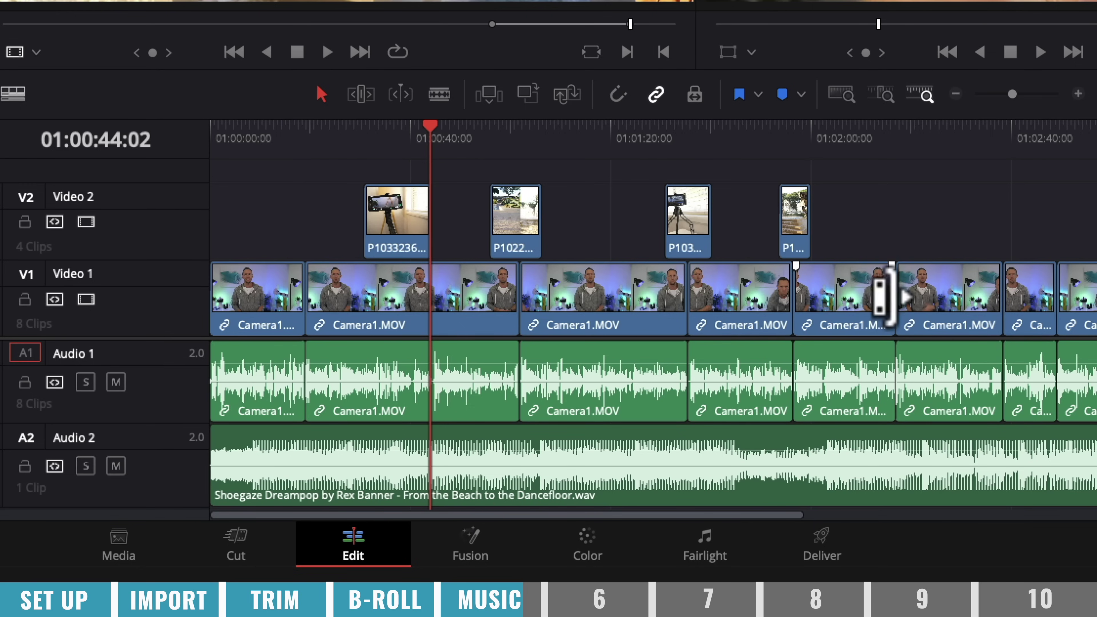
Step: Delete the sixth Camera1.MOV clip, move the last two clips back to close the gap, and shorten the music to end at 01:02:40:22
{"action": "left_click_drag", "start_coordinate": [897, 298], "coordinate": [894, 298]}
{"action": "left_click", "coordinate": [929, 290]}
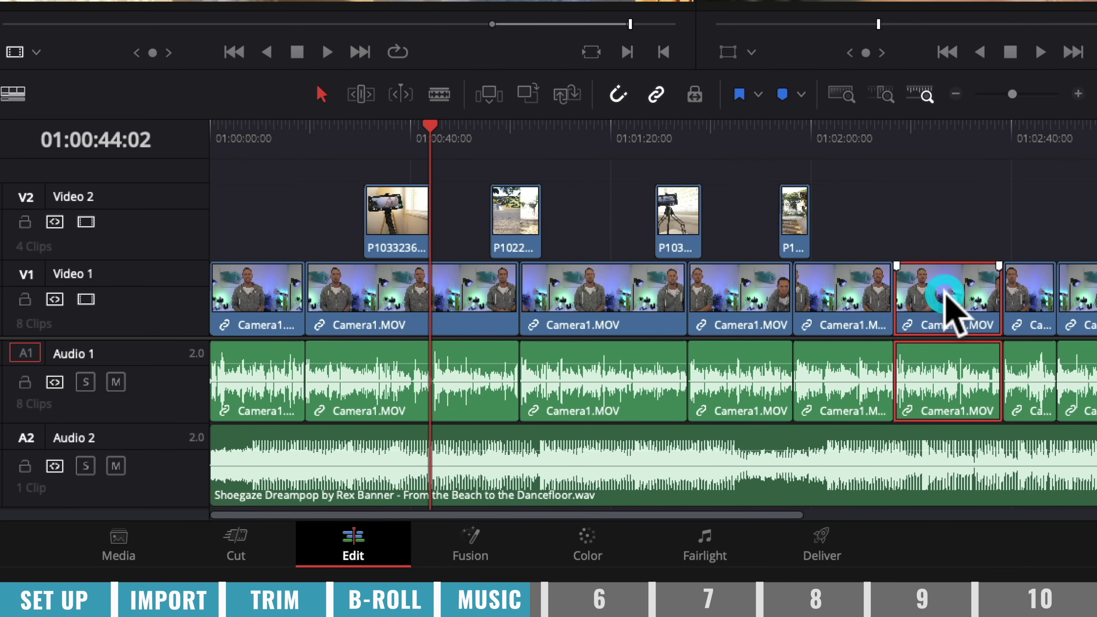
{"action": "key", "text": "BackSpace"}
{"action": "left_click", "coordinate": [1033, 378]}
{"action": "left_click_drag", "start_coordinate": [1028, 273], "coordinate": [925, 290]}
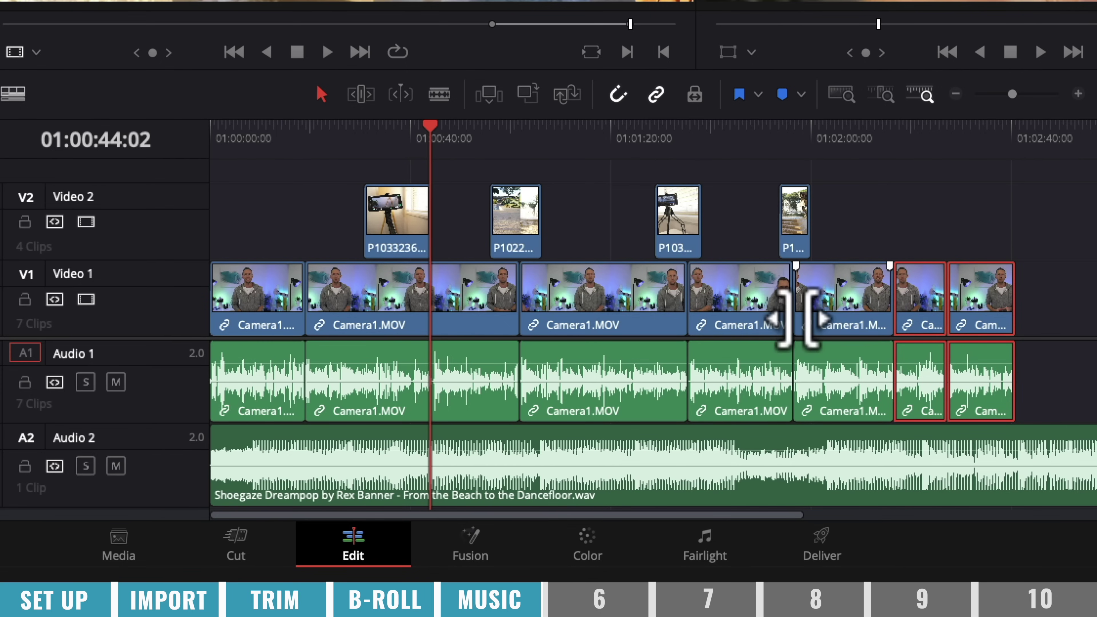
{"action": "left_click", "coordinate": [1055, 458]}
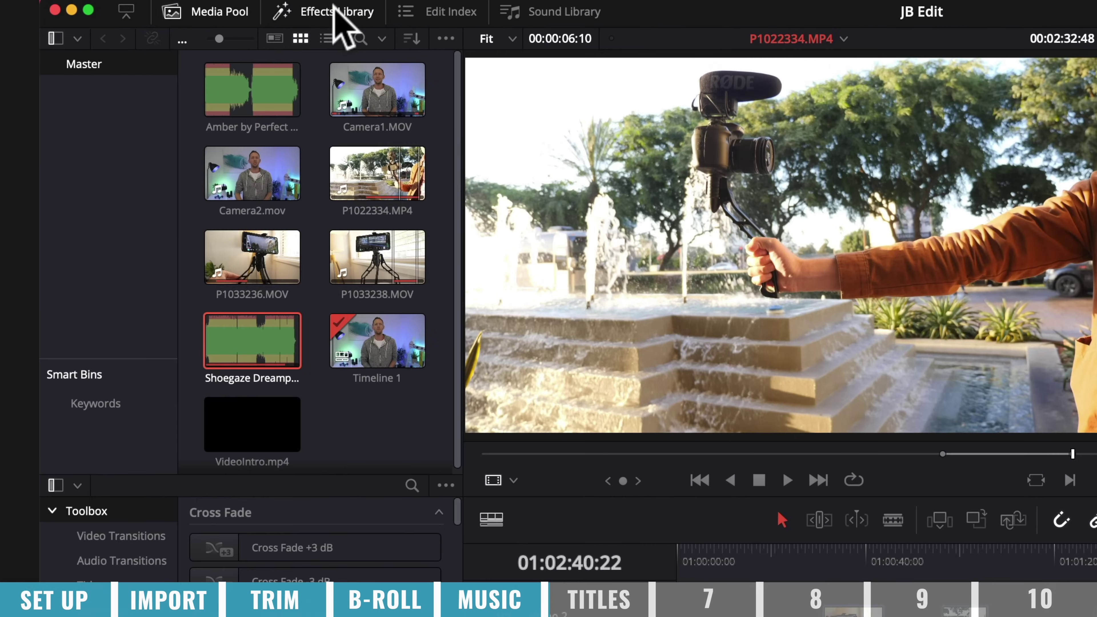
Step: Add the basic Text title from the Effects Library to Video 2 at about 01:00:04
{"action": "left_click", "coordinate": [325, 12]}
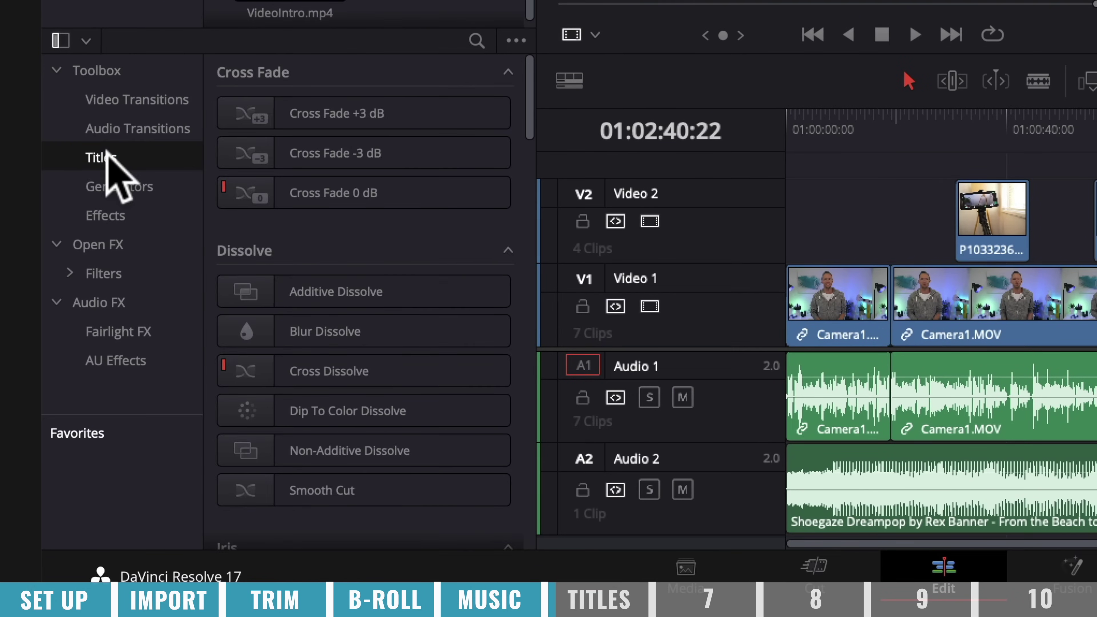
{"action": "left_click", "coordinate": [34, 362]}
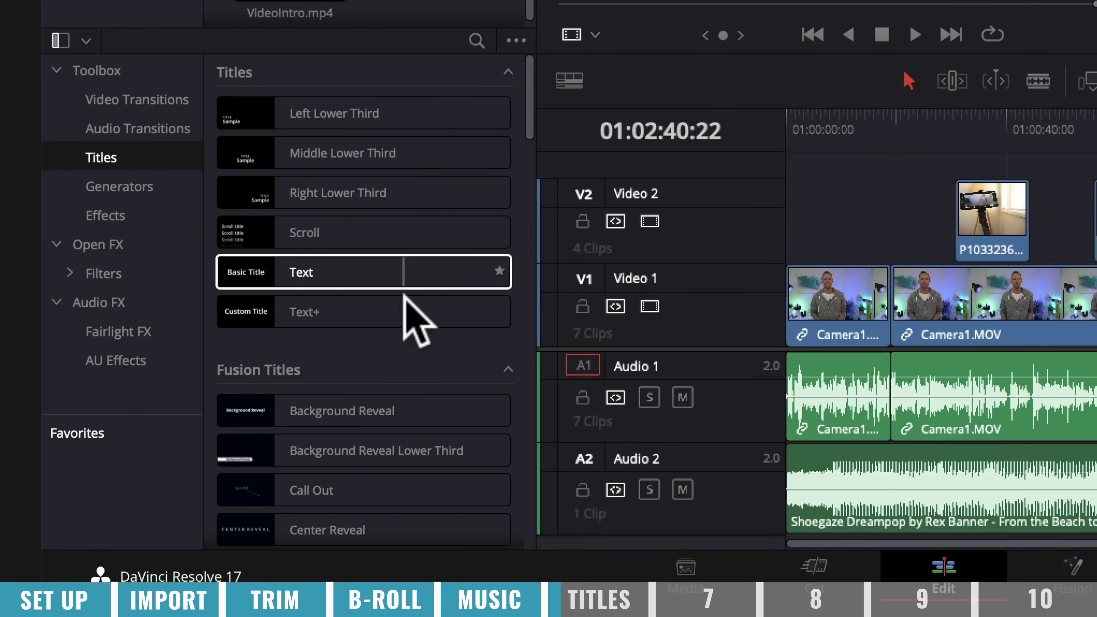
{"action": "scroll", "coordinate": [408, 313], "scroll_direction": "down", "scroll_amount": 2}
{"action": "scroll", "coordinate": [406, 320], "scroll_direction": "down", "scroll_amount": 2}
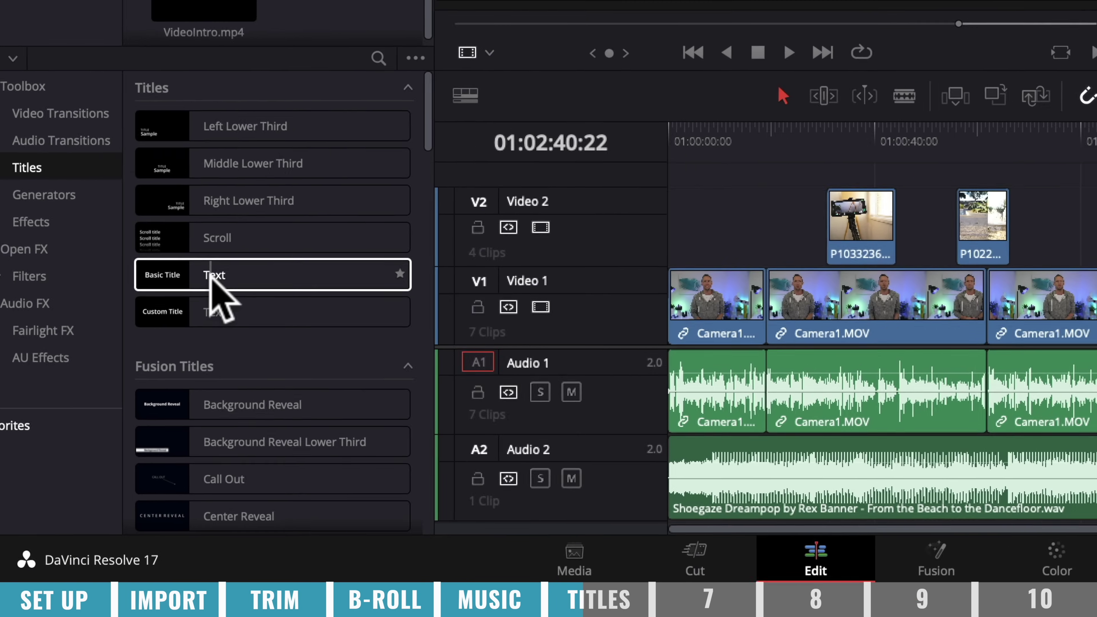
{"action": "left_click_drag", "start_coordinate": [299, 272], "coordinate": [807, 229]}
{"action": "left_click_drag", "start_coordinate": [510, 240], "coordinate": [514, 238]}
{"action": "left_click_drag", "start_coordinate": [502, 148], "coordinate": [513, 150]}
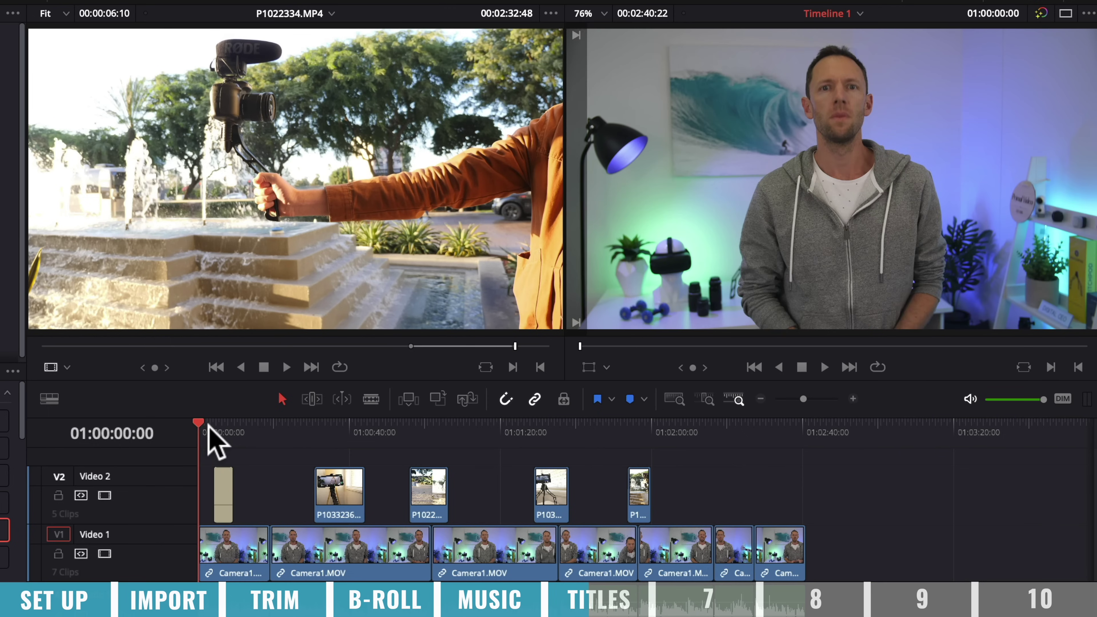
Step: Open the title's settings with the playhead at 01:00:04:08 and replace its text with the presenter's full name in capitals
{"action": "left_click", "coordinate": [220, 425]}
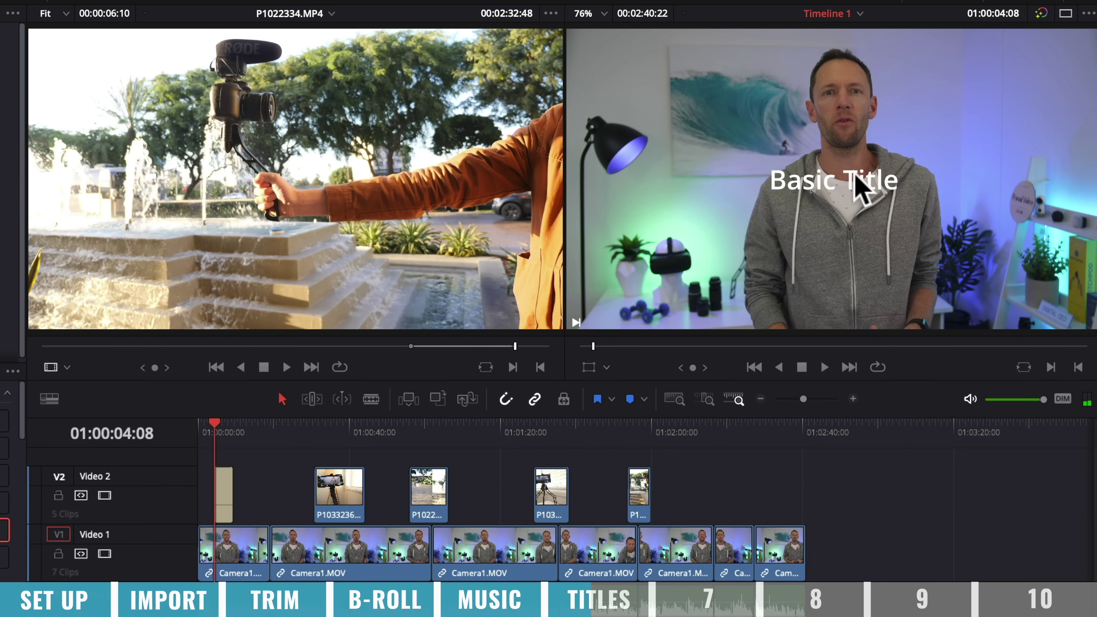
{"action": "double_click", "coordinate": [221, 492]}
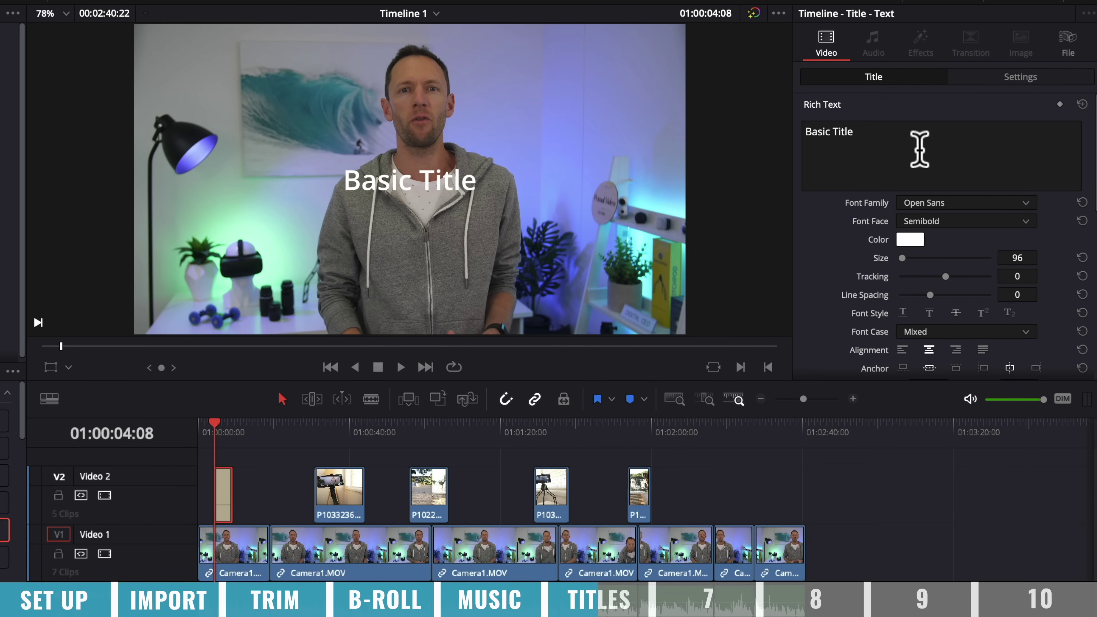
{"action": "left_click_drag", "start_coordinate": [906, 137], "coordinate": [717, 134]}
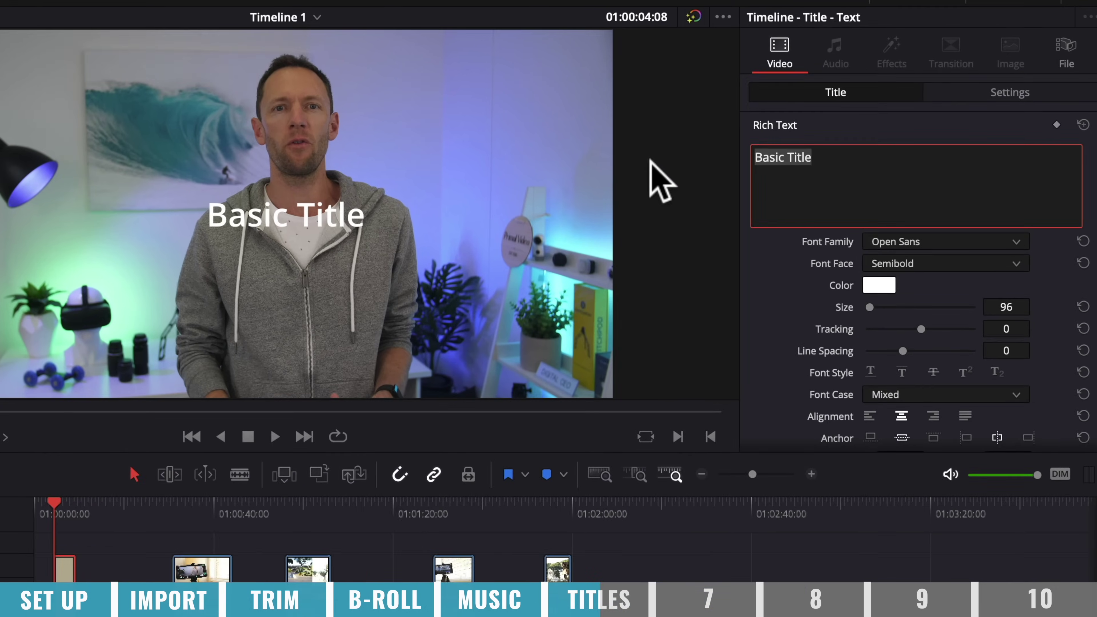
{"action": "type", "text": "JUSTIN BROWN"}
Step: Set the title's font family to Oswald and its font face to Bold
{"action": "left_click", "coordinate": [993, 243]}
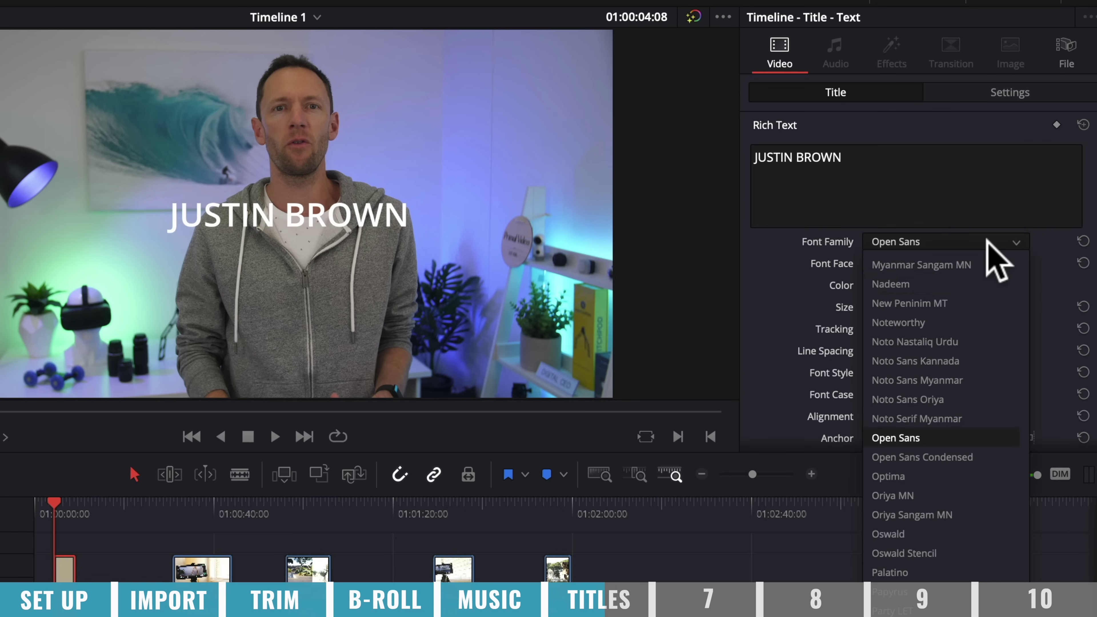
{"action": "left_click", "coordinate": [973, 534]}
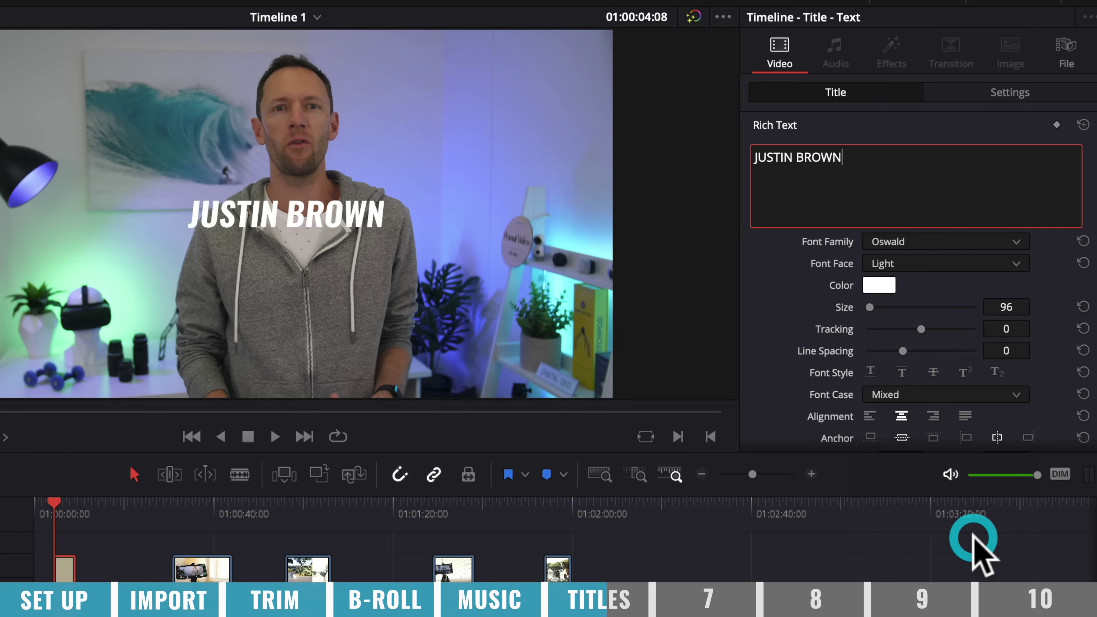
{"action": "left_click", "coordinate": [980, 264]}
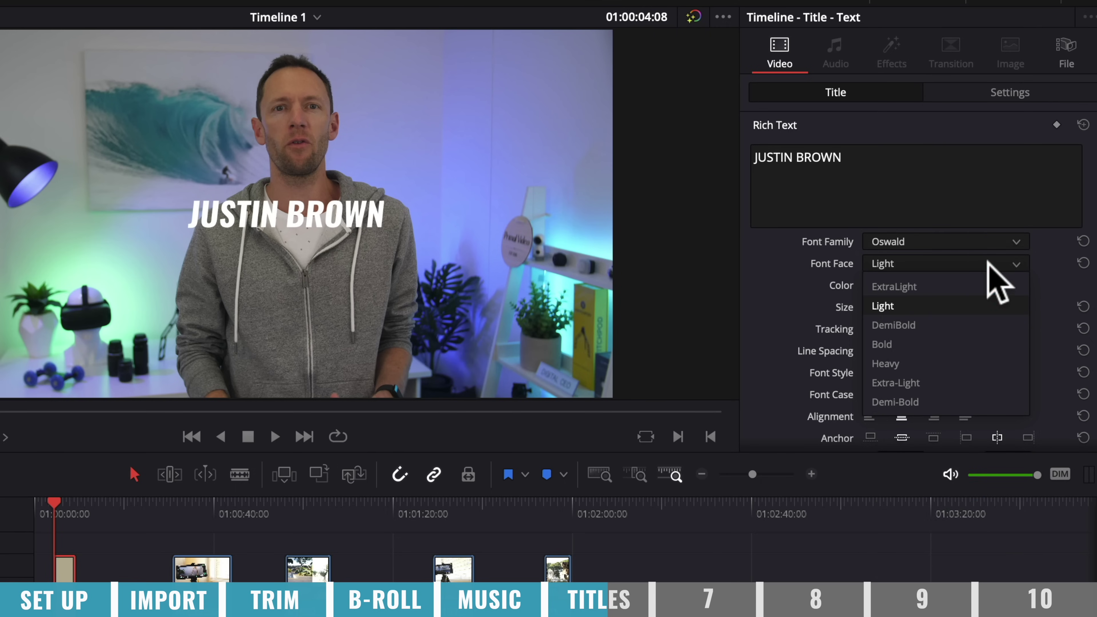
{"action": "left_click", "coordinate": [938, 350]}
Step: Set the title background's width to 0.321, height to 0.107, outline width and corner radius to 0, and opacity to 100
{"action": "scroll", "coordinate": [808, 343], "scroll_direction": "down", "scroll_amount": 10}
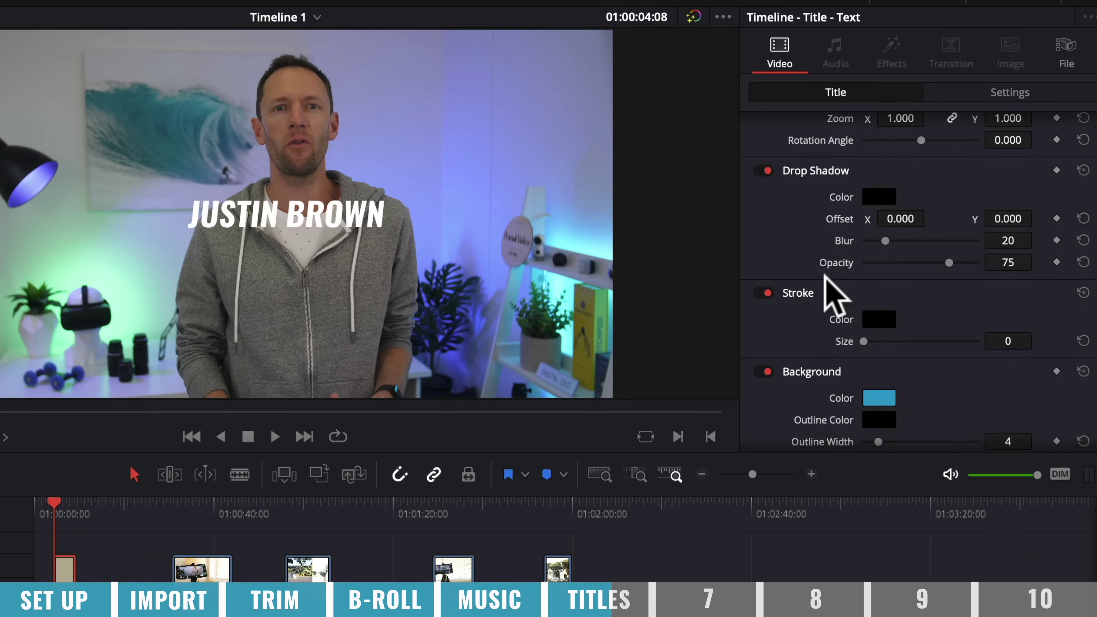
{"action": "scroll", "coordinate": [802, 332], "scroll_direction": "down", "scroll_amount": 5}
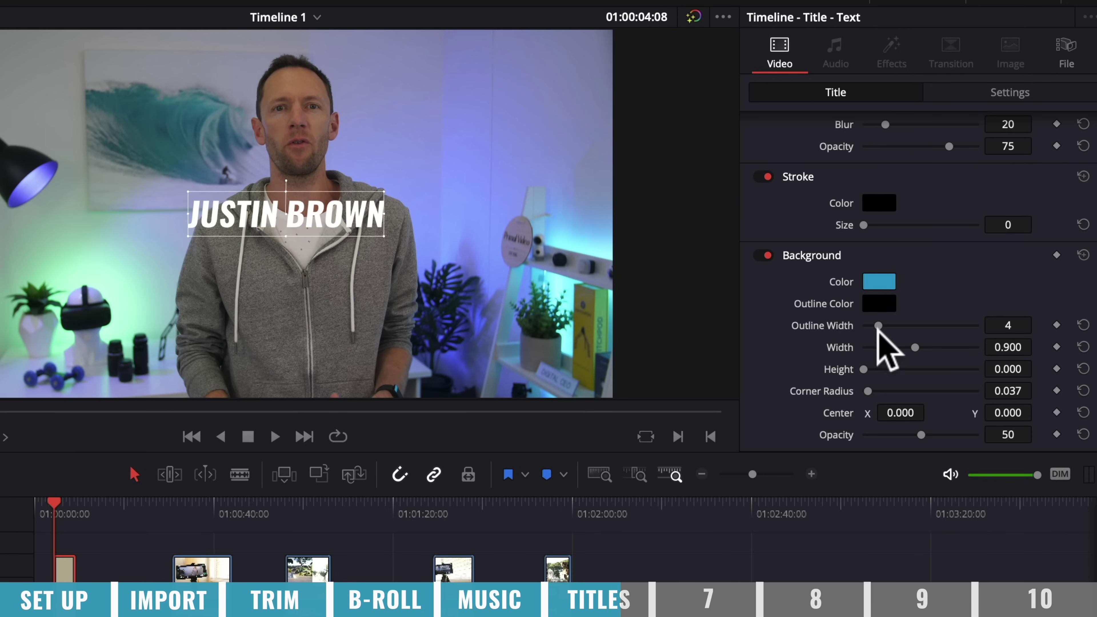
{"action": "mouse_move", "coordinate": [863, 370]}
{"action": "left_mouse_down"}
{"action": "mouse_move", "coordinate": [897, 355]}
{"action": "mouse_move", "coordinate": [869, 389]}
{"action": "left_mouse_up"}
{"action": "left_click", "coordinate": [915, 347]}
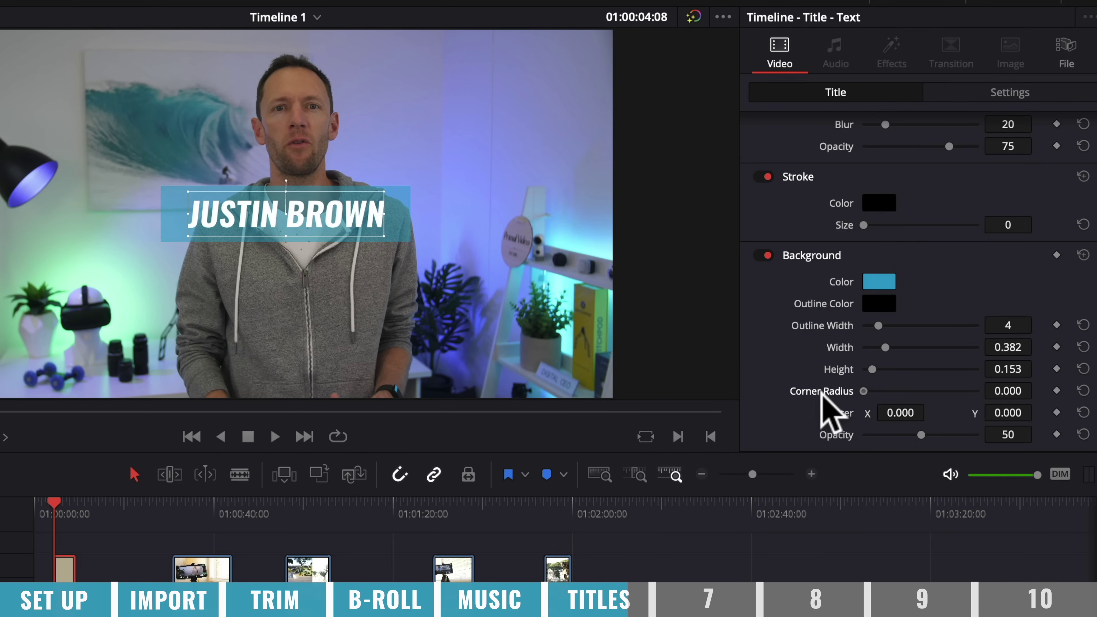
{"action": "left_click_drag", "start_coordinate": [921, 435], "coordinate": [978, 435]}
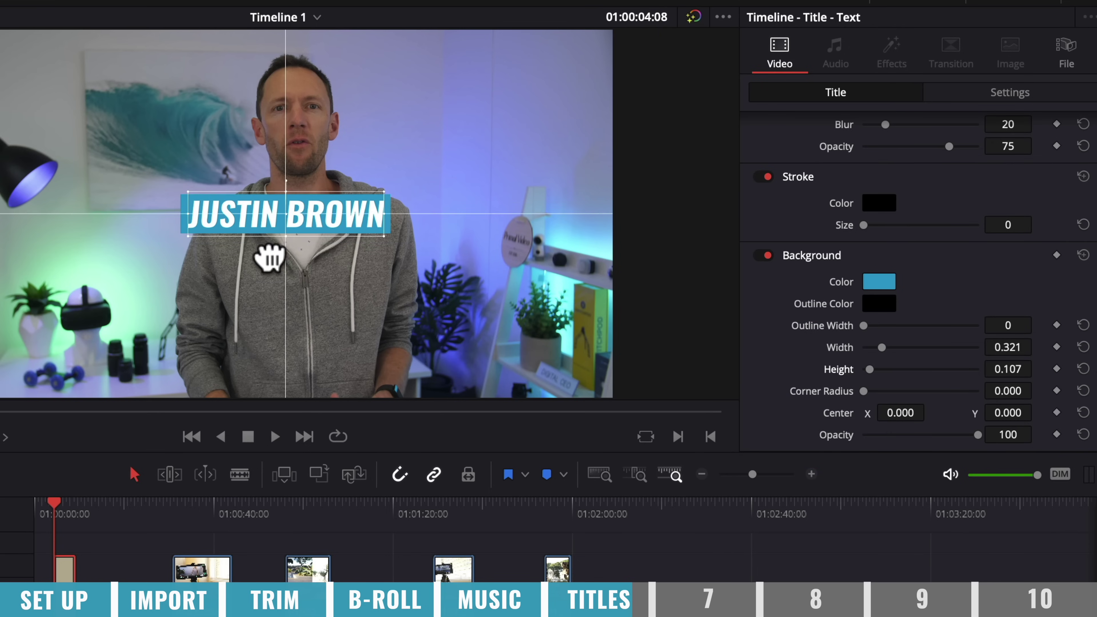
Step: Move the title to the lower-left corner of the picture, at position X 375 and Y 108
{"action": "left_click_drag", "start_coordinate": [301, 255], "coordinate": [177, 337]}
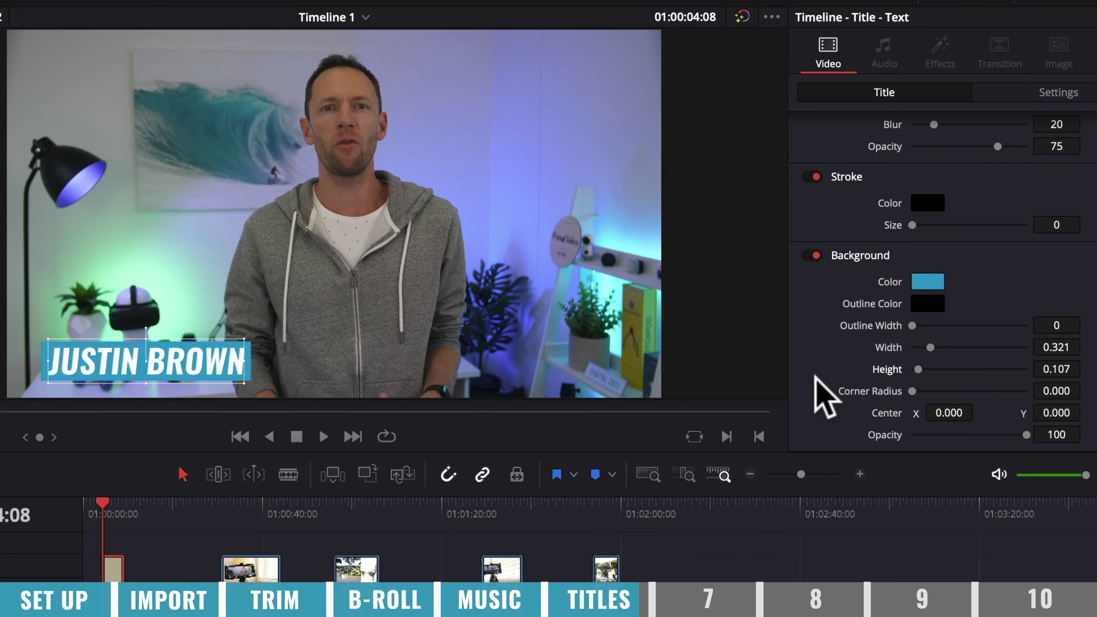
{"action": "scroll", "coordinate": [816, 377], "scroll_direction": "up", "scroll_amount": 10}
{"action": "scroll", "coordinate": [811, 317], "scroll_direction": "down", "scroll_amount": 5}
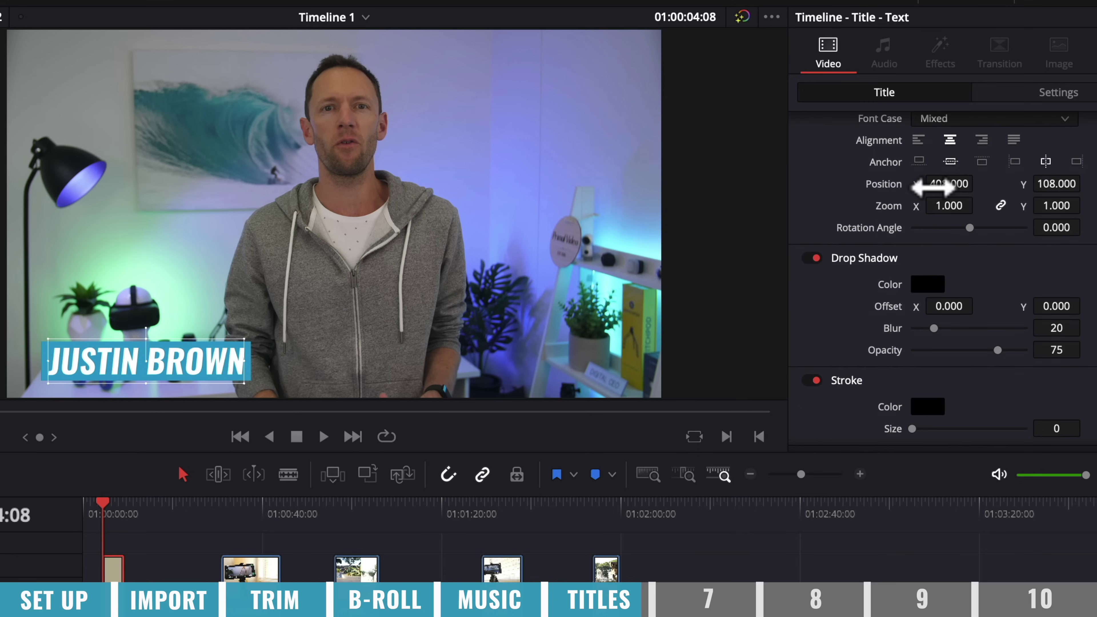
{"action": "left_click_drag", "start_coordinate": [979, 182], "coordinate": [979, 182]}
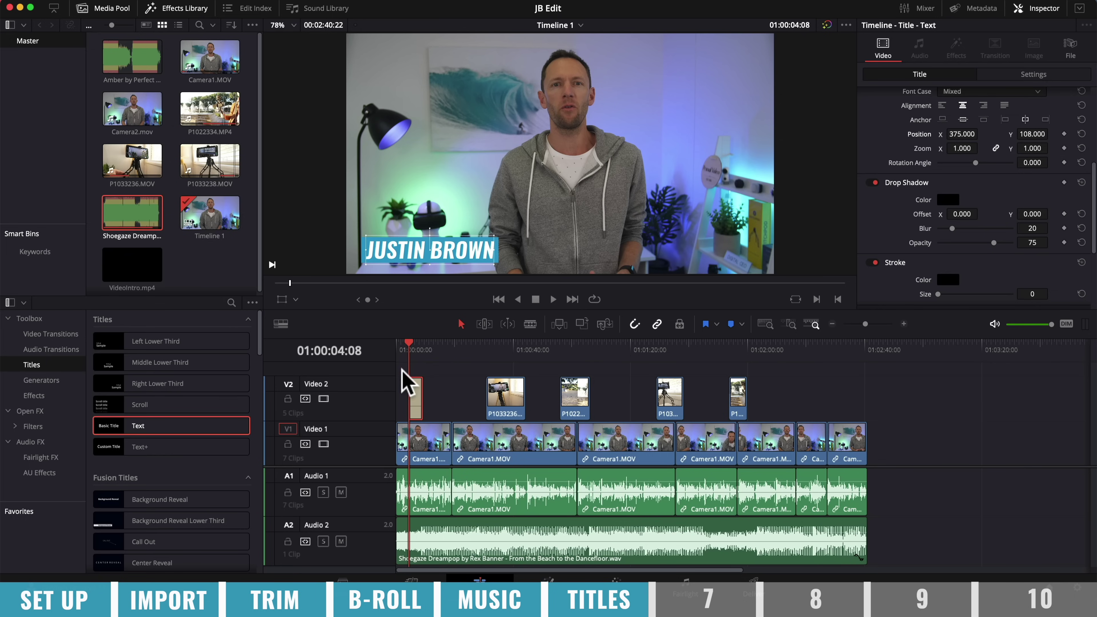
{"action": "left_click", "coordinate": [408, 345]}
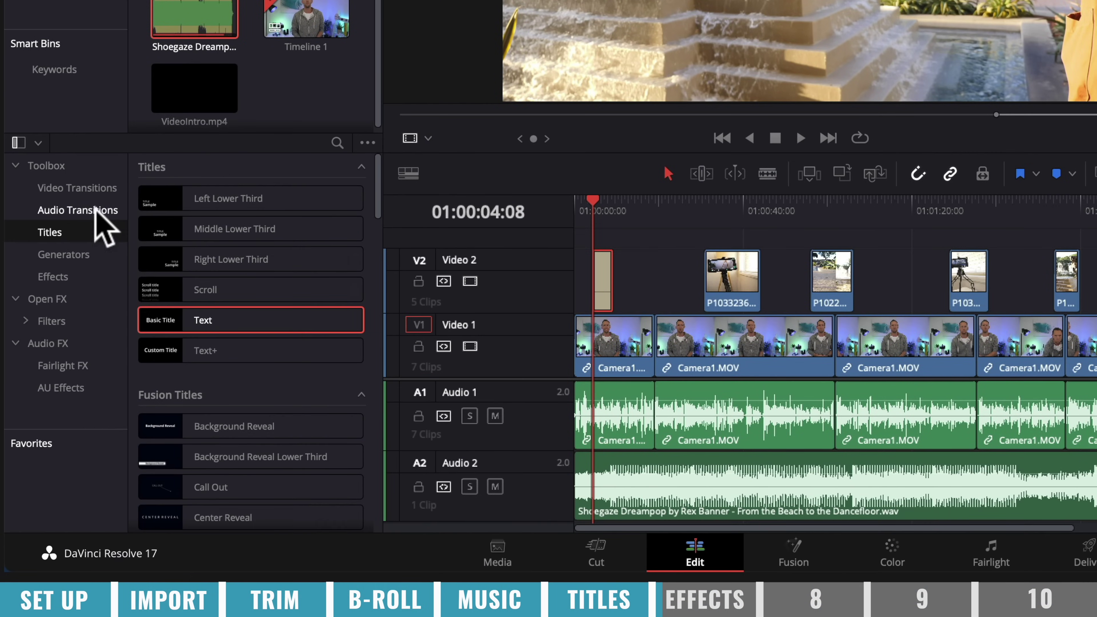
Step: Look through the available video transitions, including the dissolve, shape, wipe and Fusion categories
{"action": "left_click", "coordinate": [82, 185]}
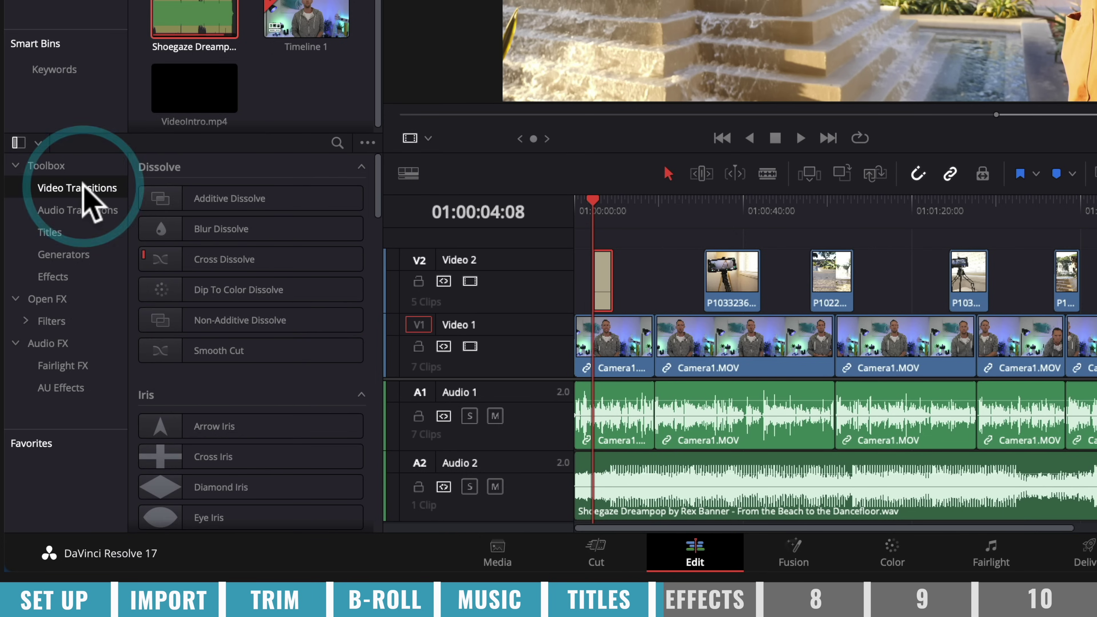
{"action": "scroll", "coordinate": [269, 402], "scroll_direction": "down", "scroll_amount": 15}
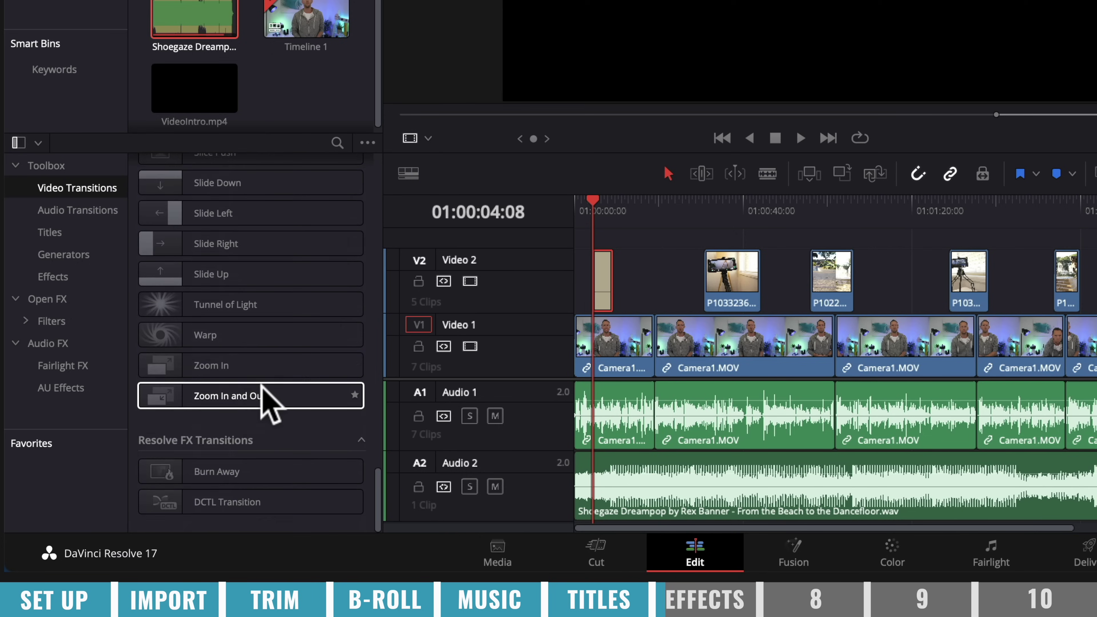
{"action": "scroll", "coordinate": [263, 384], "scroll_direction": "up", "scroll_amount": 15}
{"action": "scroll", "coordinate": [262, 385], "scroll_direction": "down", "scroll_amount": 8}
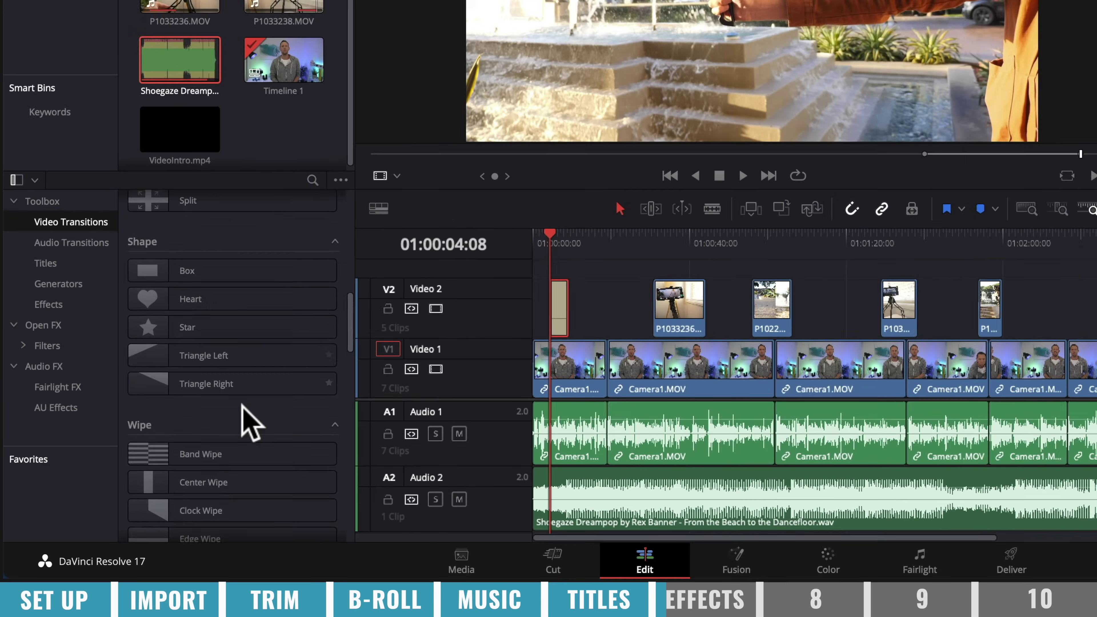
{"action": "scroll", "coordinate": [243, 406], "scroll_direction": "down", "scroll_amount": 5}
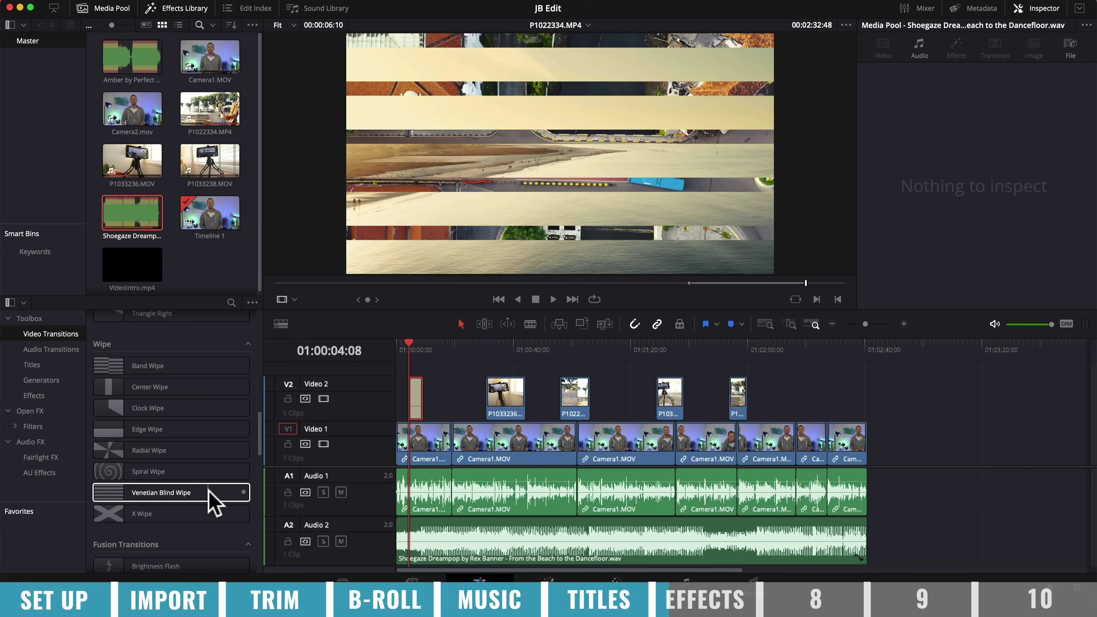
{"action": "scroll", "coordinate": [212, 502], "scroll_direction": "up", "scroll_amount": 15}
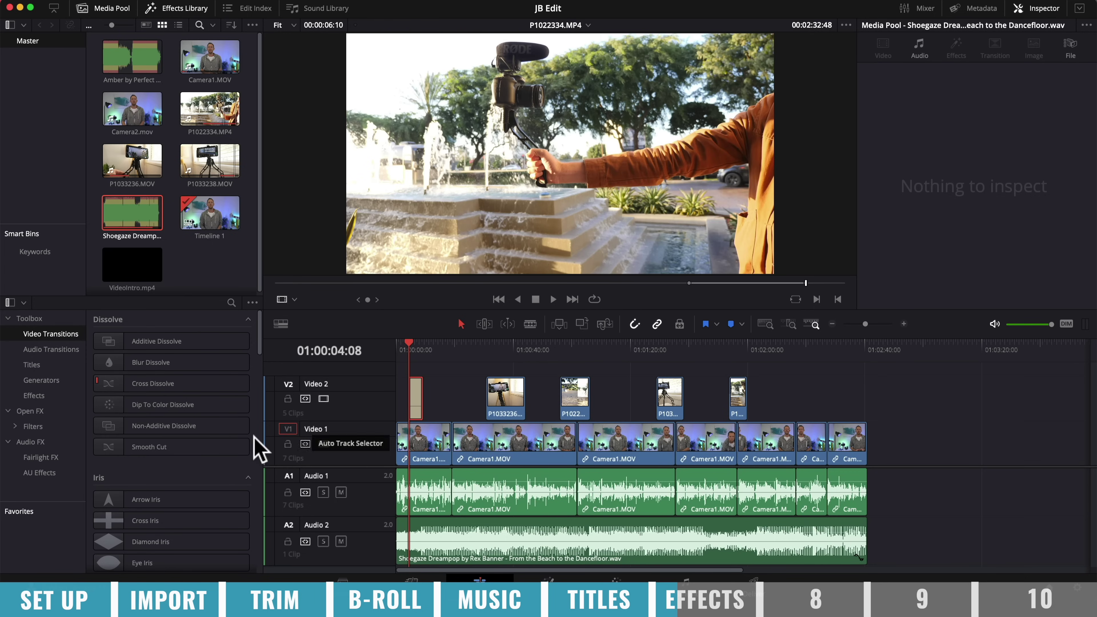
Step: Add a Cross Dissolve to both the start and the end of the name title on Video 2
{"action": "left_click", "coordinate": [409, 348]}
{"action": "left_click_drag", "start_coordinate": [452, 365], "coordinate": [448, 363]}
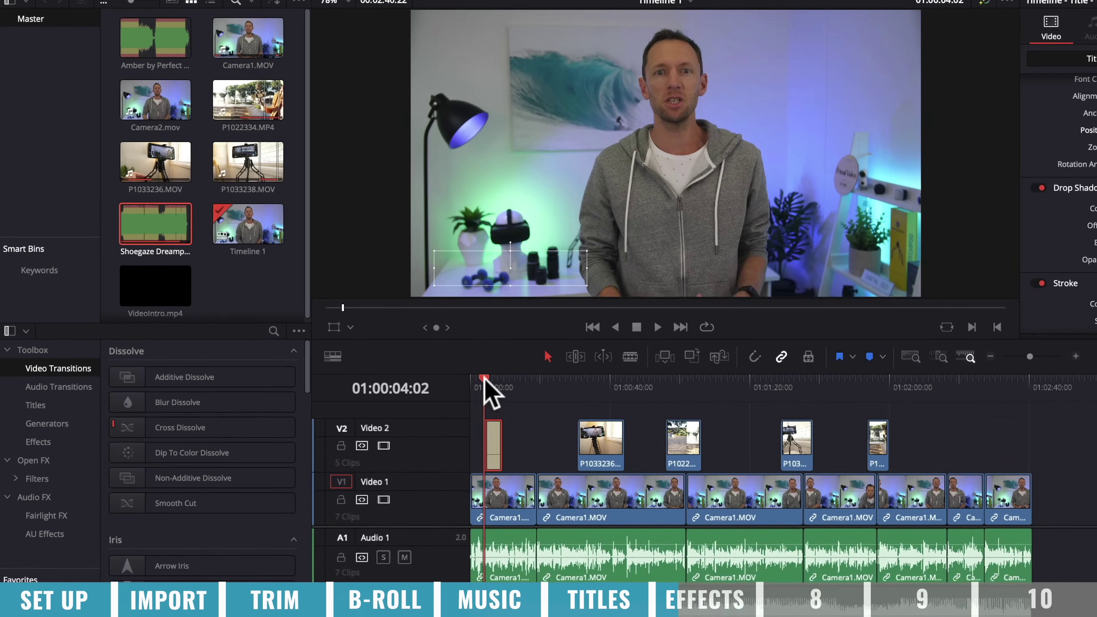
{"action": "key", "text": "space"}
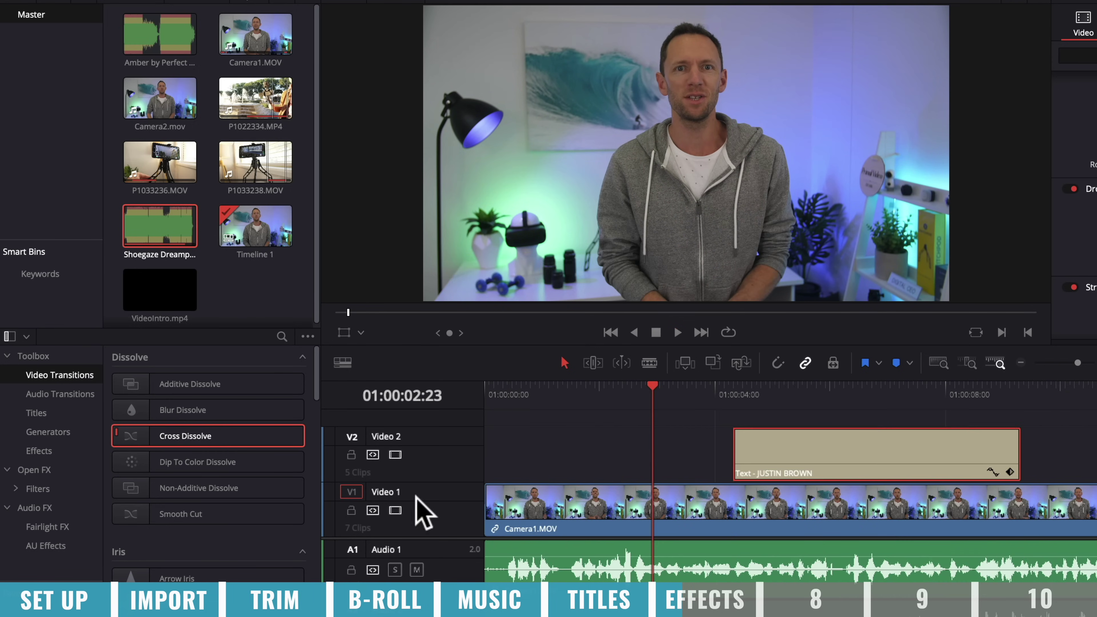
{"action": "mouse_move", "coordinate": [157, 437]}
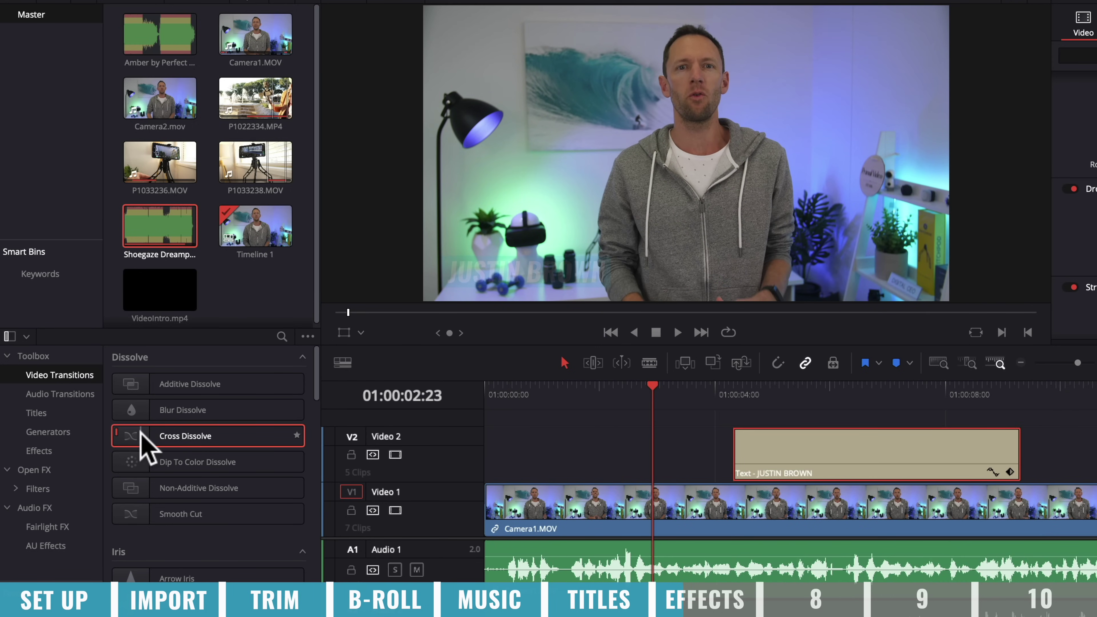
{"action": "left_click_drag", "start_coordinate": [142, 436], "coordinate": [750, 450]}
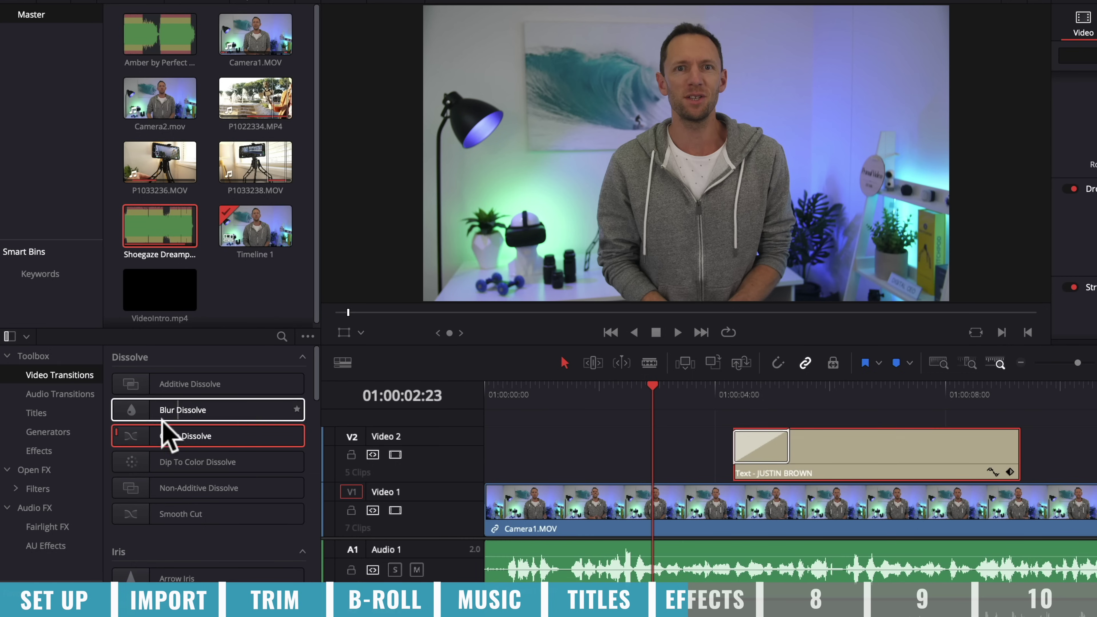
{"action": "left_click_drag", "start_coordinate": [139, 439], "coordinate": [1093, 482]}
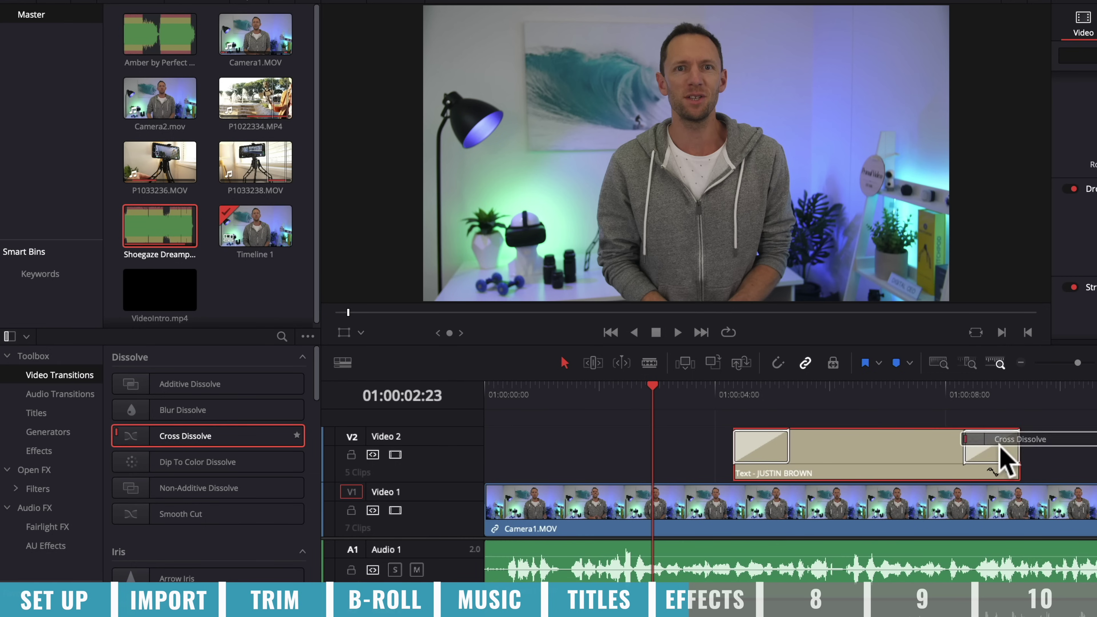
{"action": "left_click_drag", "start_coordinate": [1001, 458], "coordinate": [992, 449]}
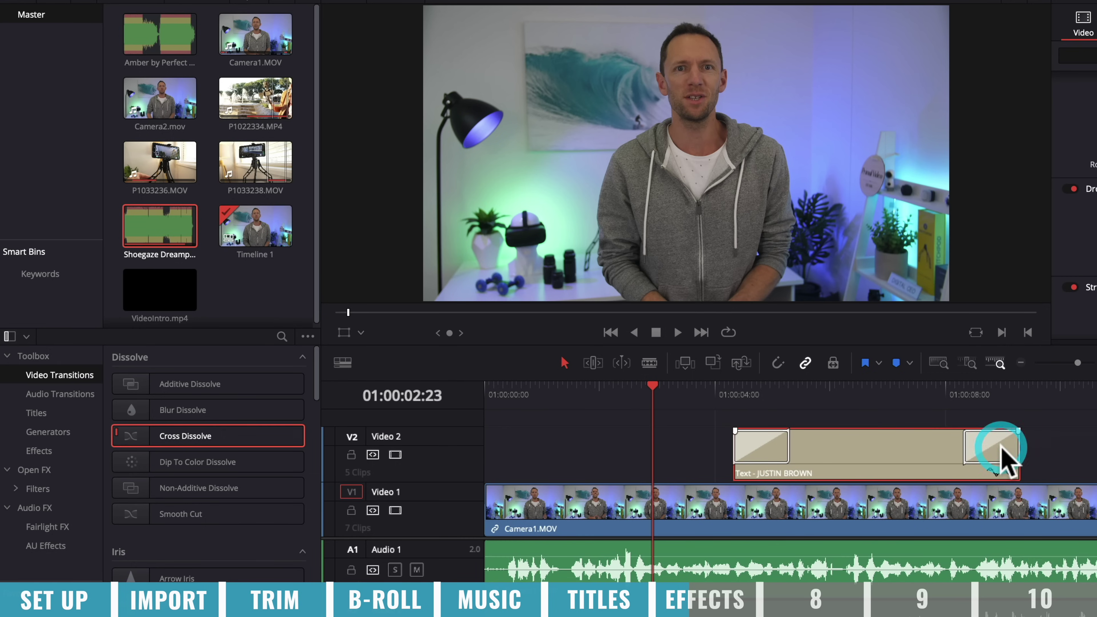
Step: Play back the name title to check how it fades in and out
{"action": "key", "text": "space"}
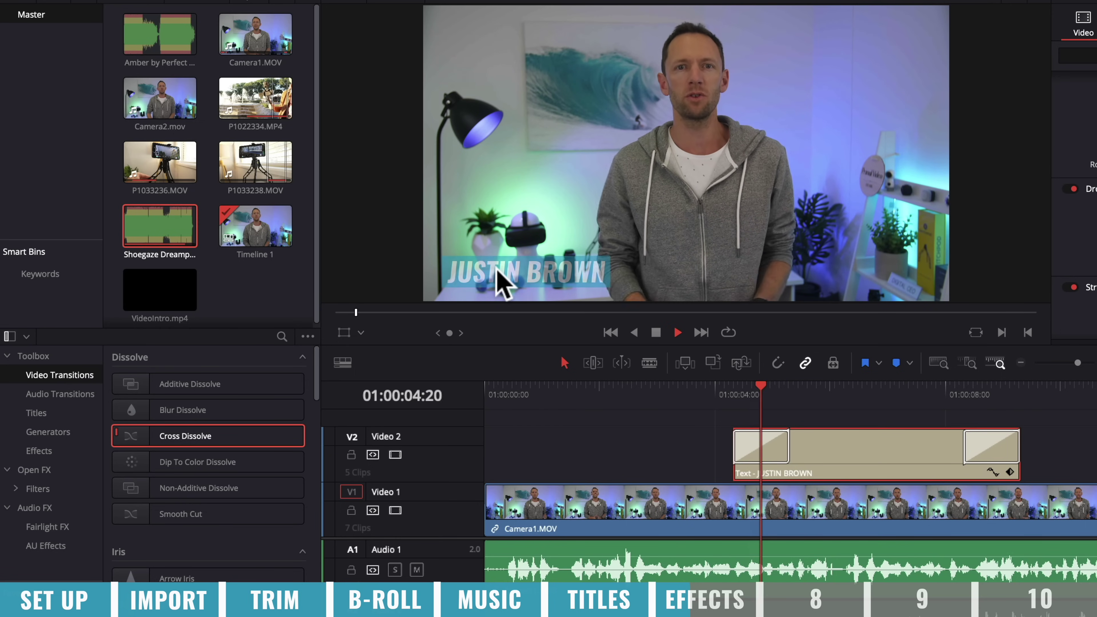
{"action": "left_click", "coordinate": [959, 386]}
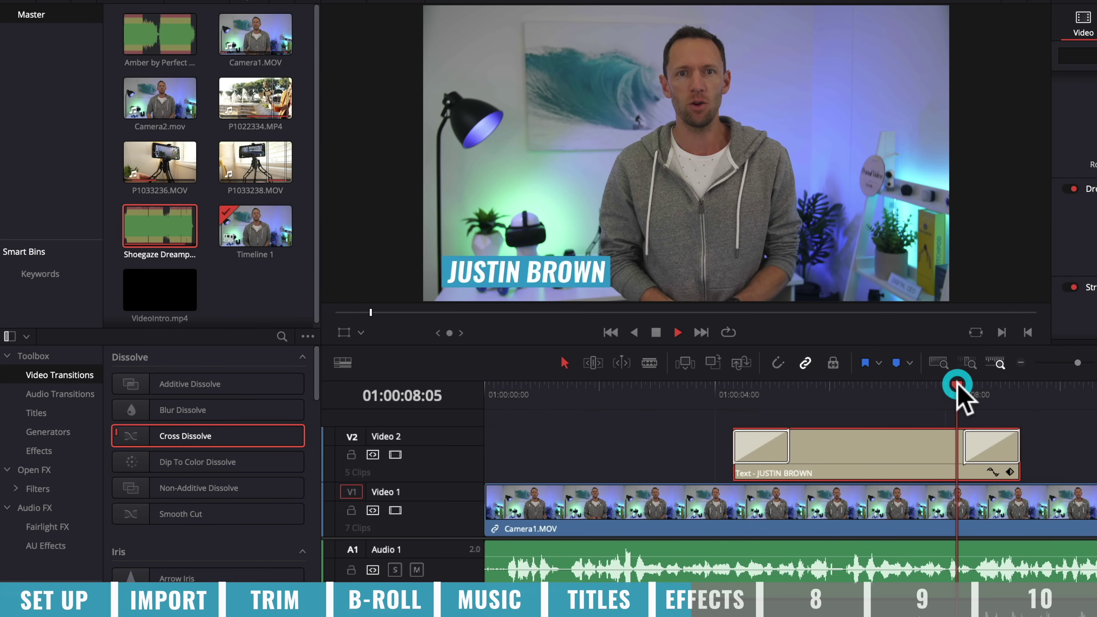
{"action": "key", "text": "space"}
Step: Play into the P1033236.MOV B-roll clip on Video 2 and add a Dip To Color Dissolve to its start
{"action": "scroll", "coordinate": [1081, 454], "scroll_direction": "down", "scroll_amount": 2}
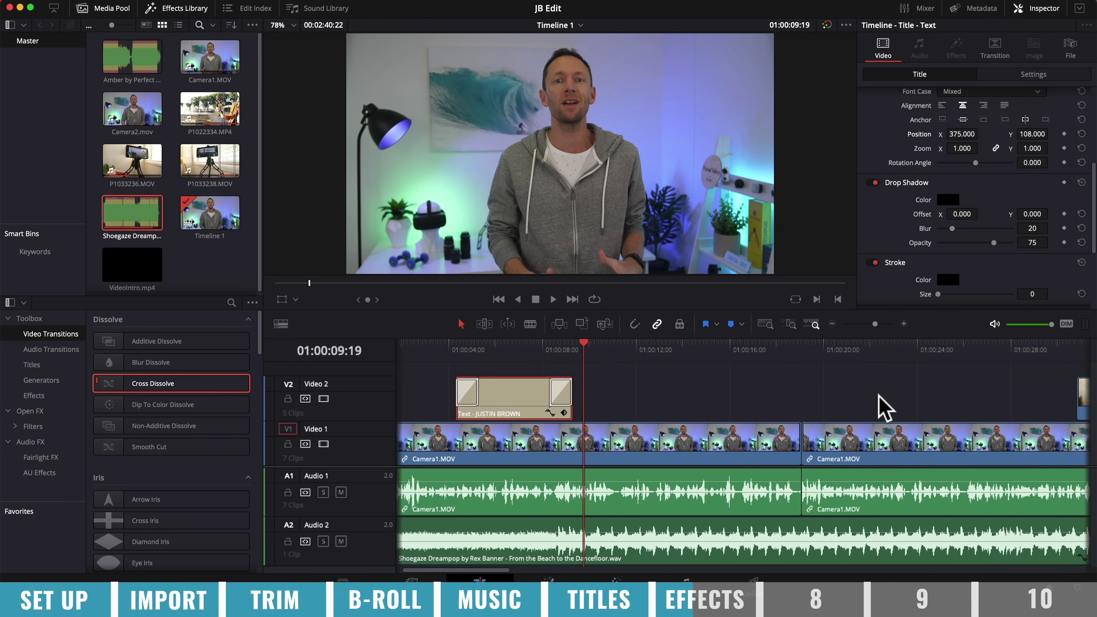
{"action": "scroll", "coordinate": [883, 409], "scroll_direction": "right", "scroll_amount": 10}
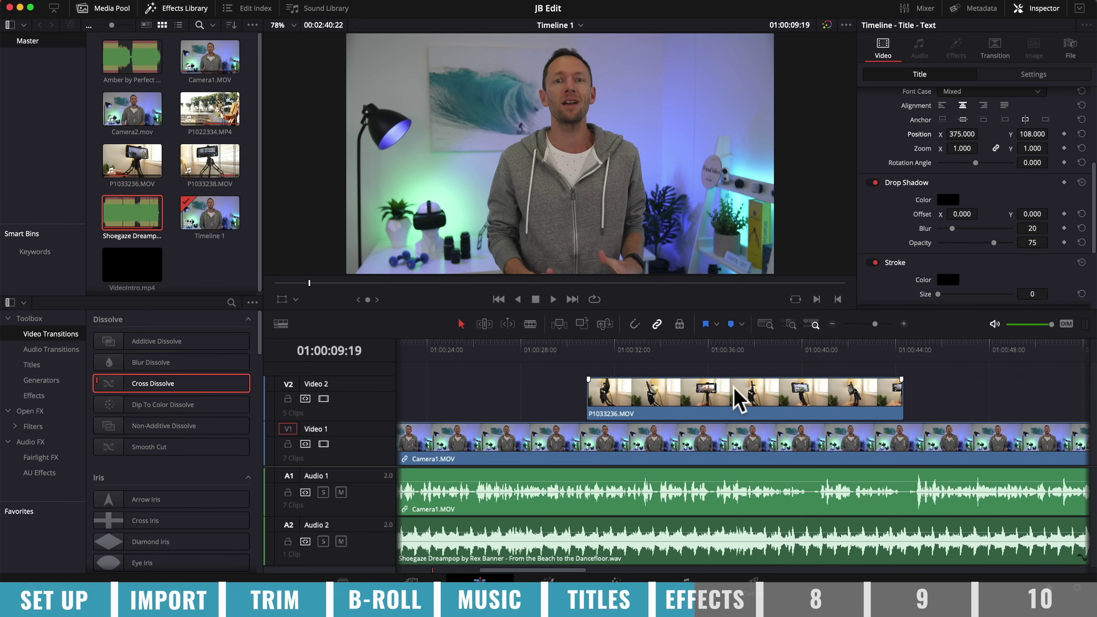
{"action": "left_click", "coordinate": [570, 344]}
{"action": "key", "text": "space"}
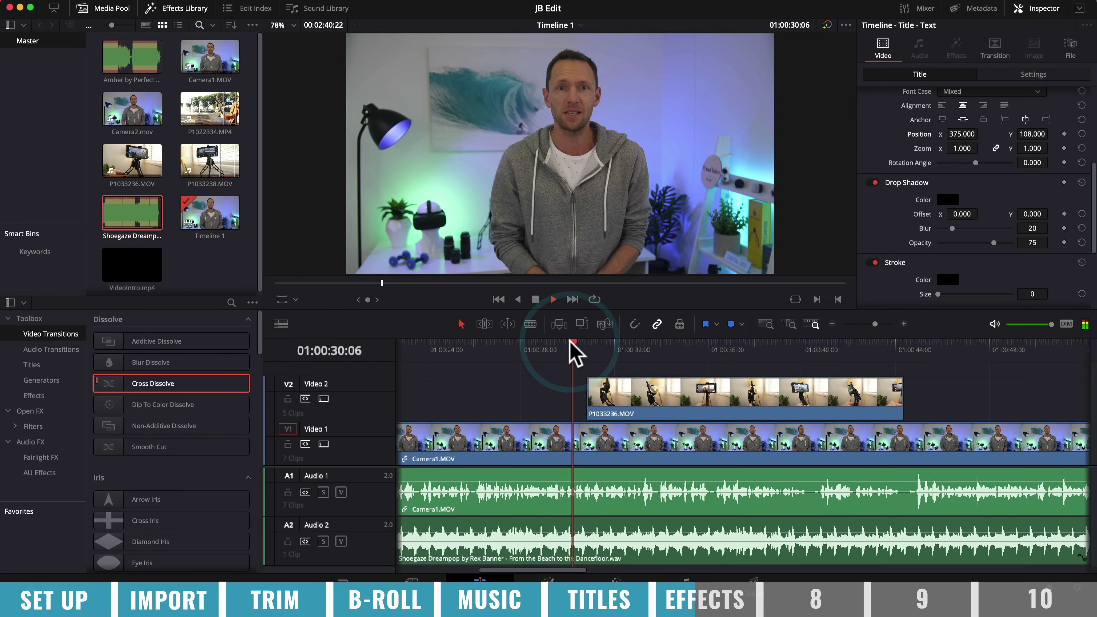
{"action": "key", "text": "space"}
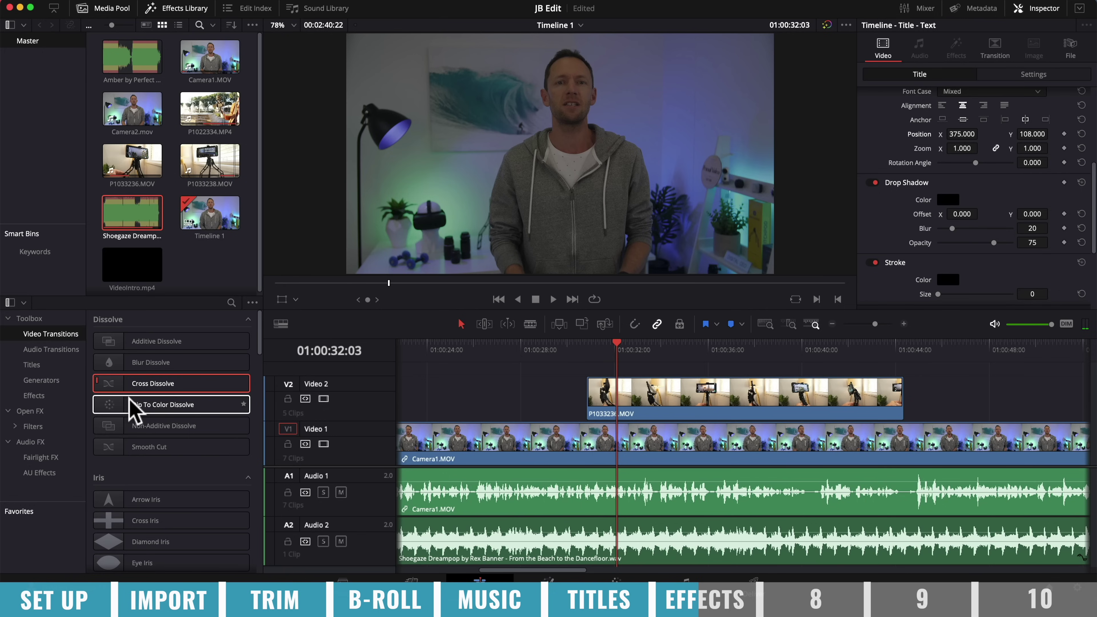
{"action": "left_click_drag", "start_coordinate": [126, 412], "coordinate": [651, 394]}
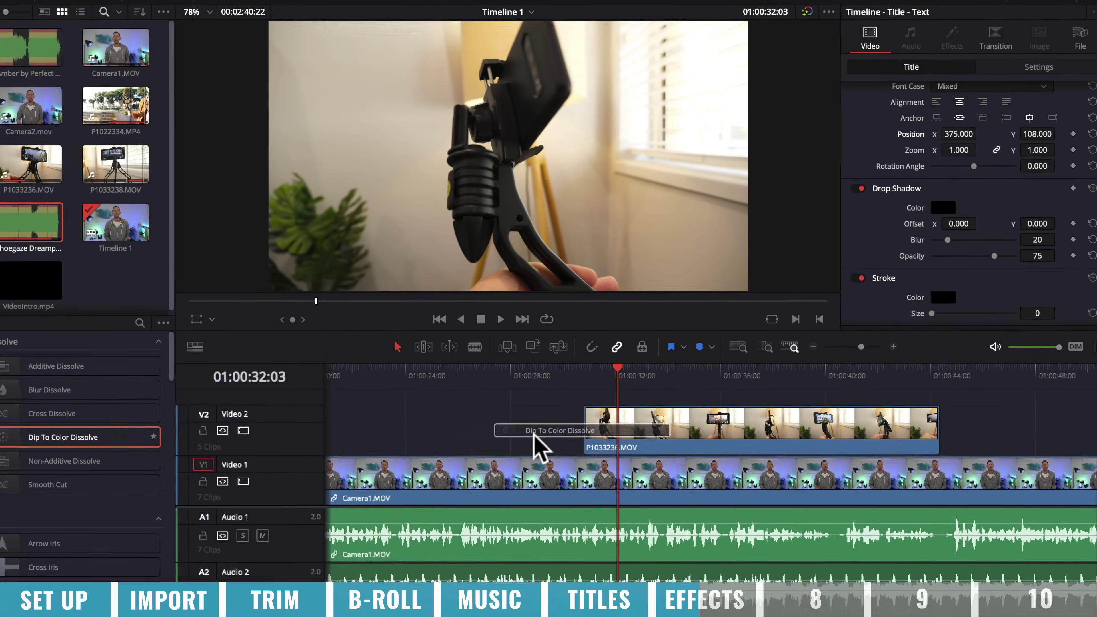
{"action": "left_click_drag", "start_coordinate": [549, 468], "coordinate": [554, 473]}
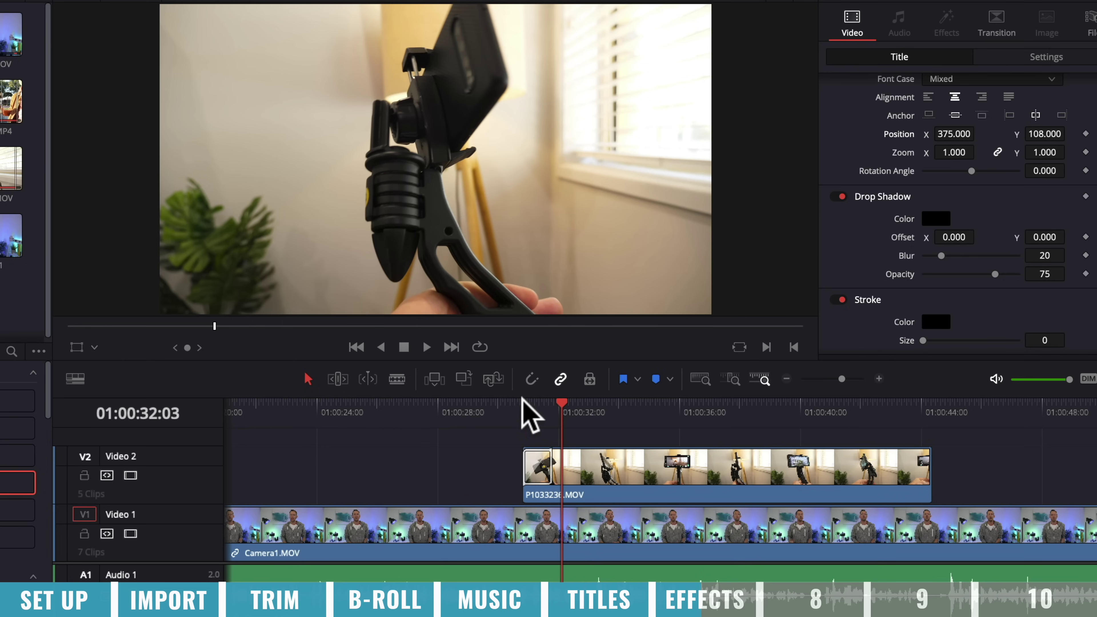
Step: Play through the Dip To Color Dissolve and park the playhead within it at 01:00:31:07
{"action": "left_click", "coordinate": [521, 402]}
{"action": "key", "text": "space"}
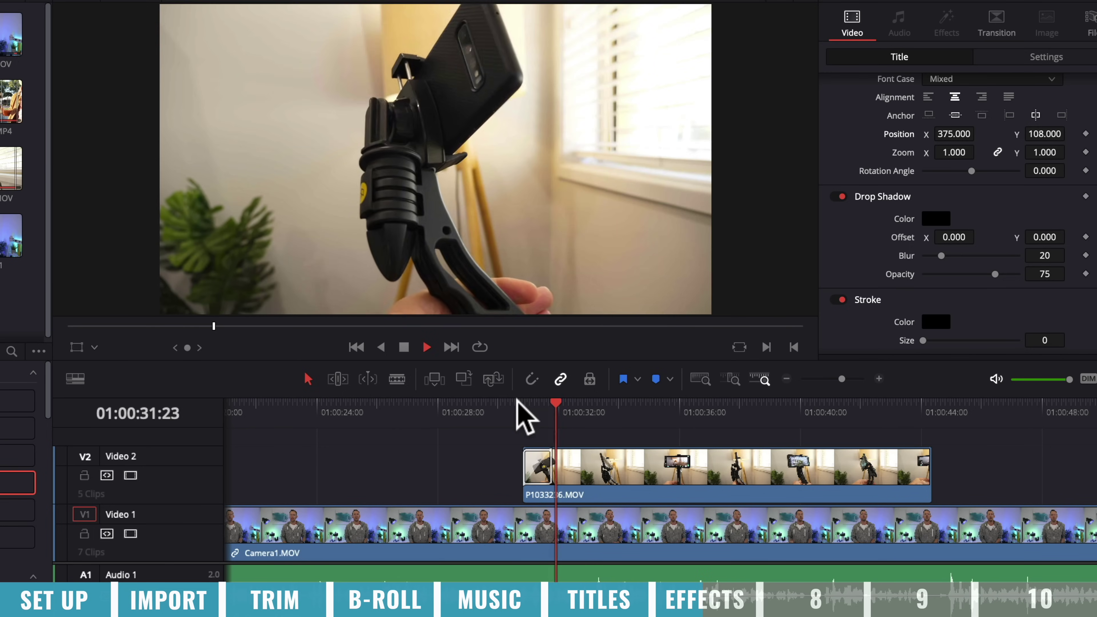
{"action": "key", "text": "space"}
{"action": "left_click_drag", "start_coordinate": [530, 403], "coordinate": [538, 403]}
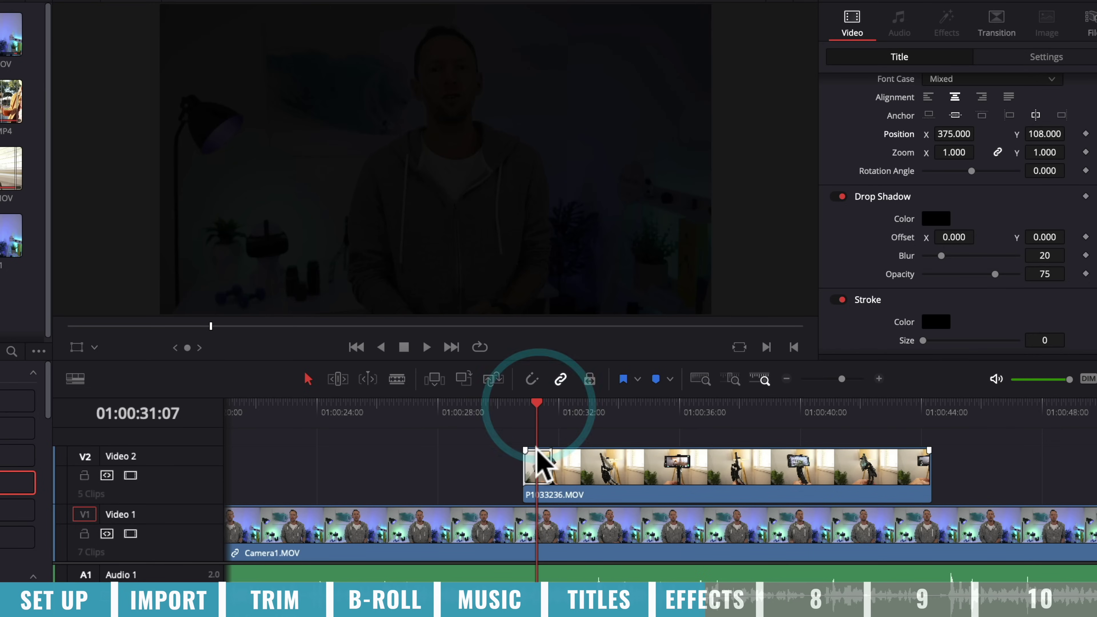
Step: Set the color of the Dip To Color Dissolve at the start of P1033236.MOV to white and play it back
{"action": "left_click", "coordinate": [537, 464]}
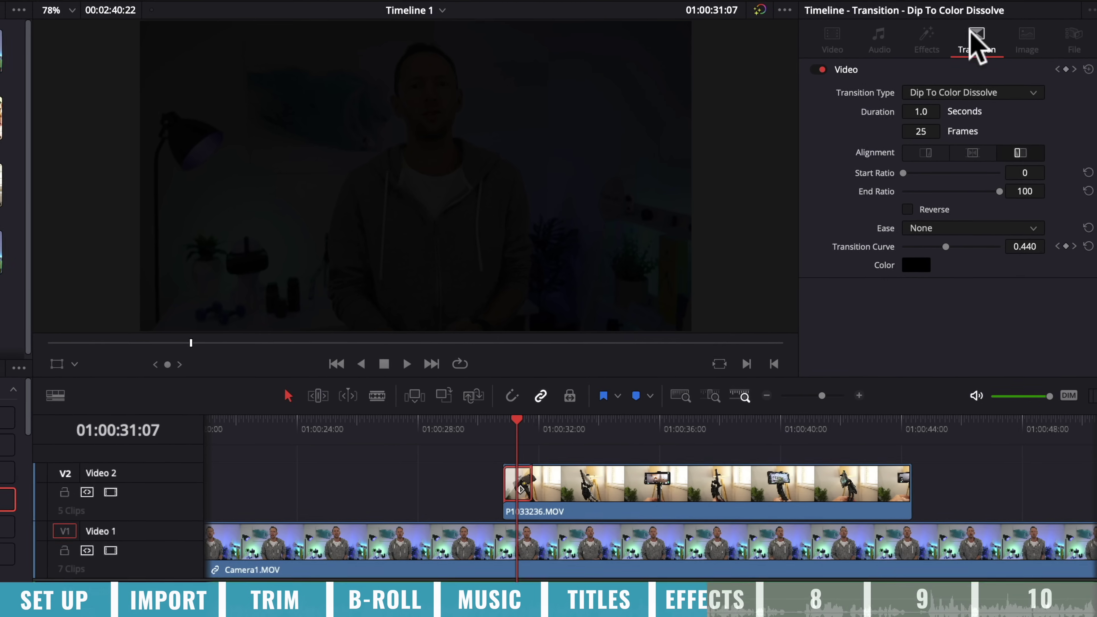
{"action": "left_click", "coordinate": [905, 272]}
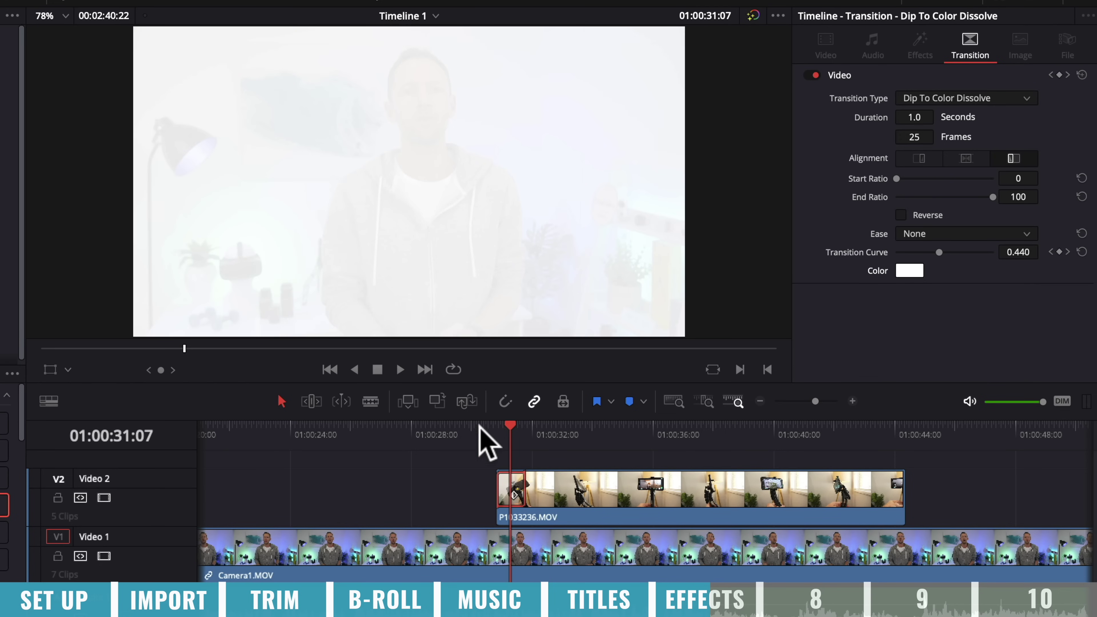
{"action": "left_click", "coordinate": [479, 427]}
{"action": "key", "text": "space"}
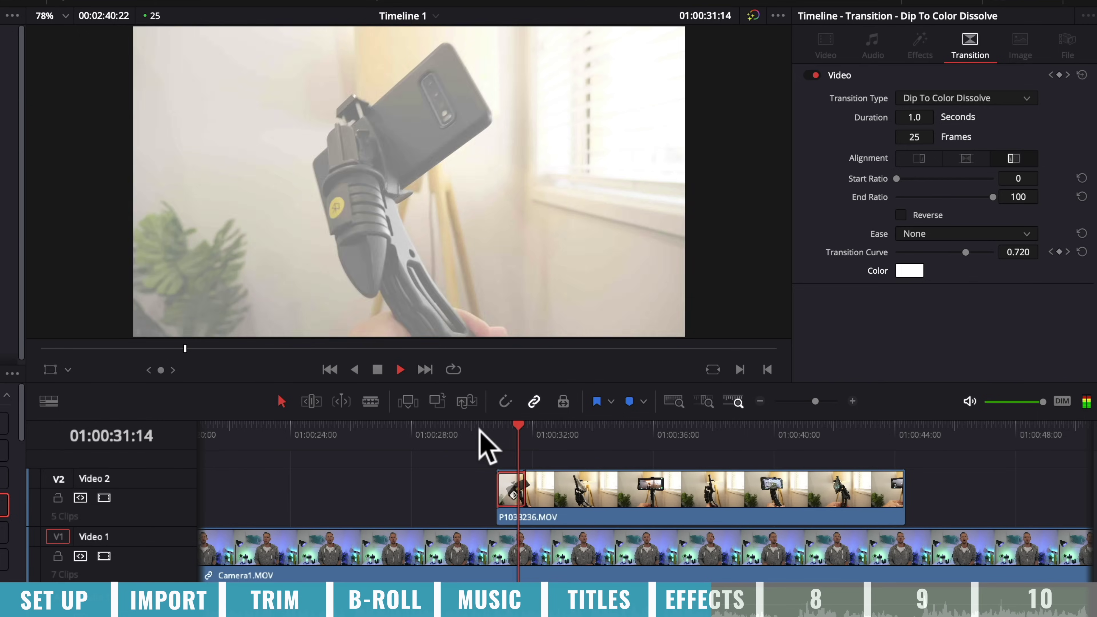
{"action": "key", "text": "space"}
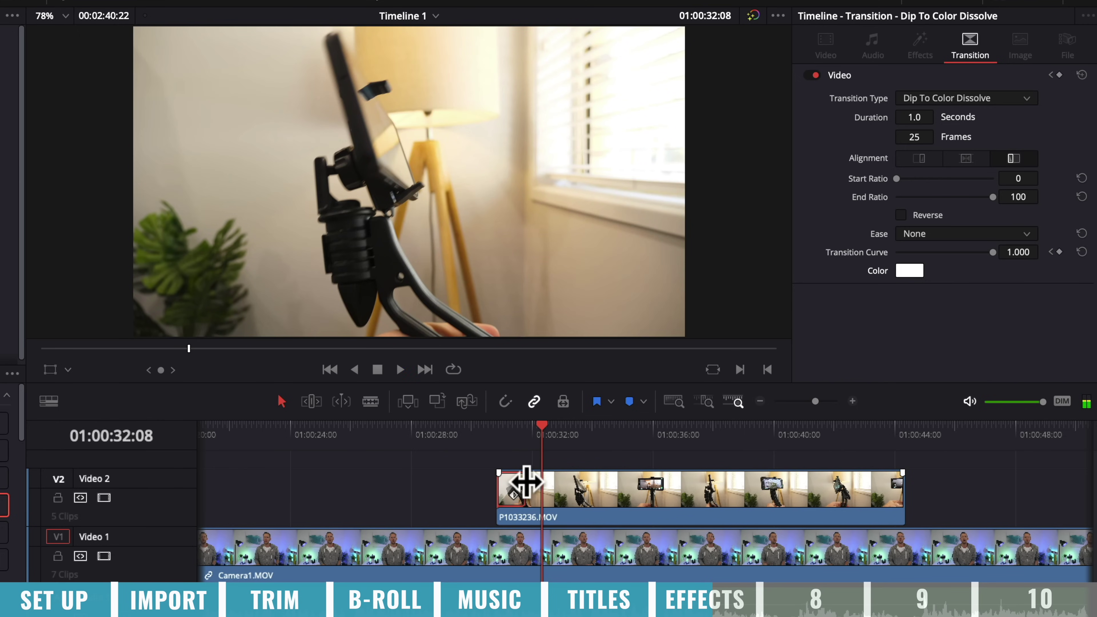
Step: Shorten the opening Dip To Color Dissolve to 8 frames and add a matching white one to the end of P1033236.MOV
{"action": "left_click_drag", "start_coordinate": [524, 487], "coordinate": [508, 490]}
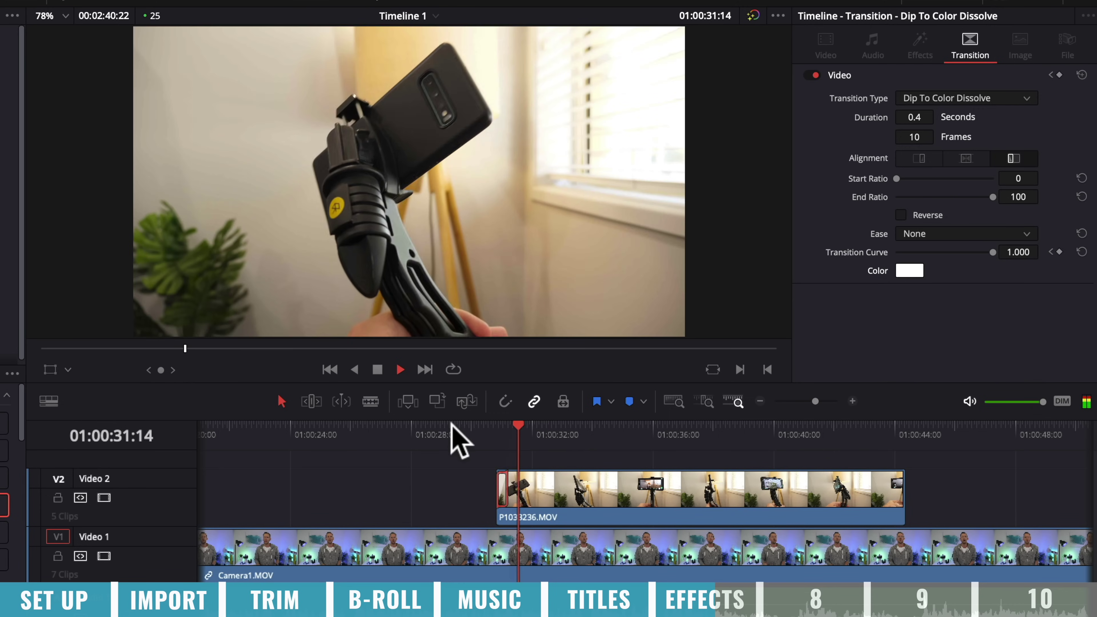
{"action": "key", "text": "space"}
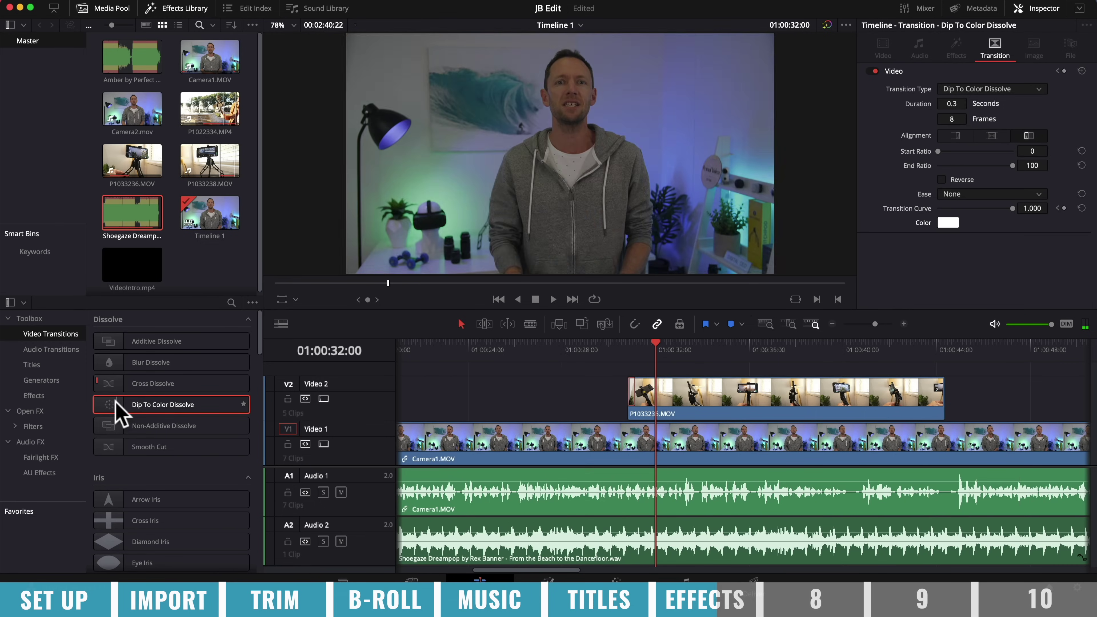
{"action": "left_click_drag", "start_coordinate": [118, 413], "coordinate": [925, 404]}
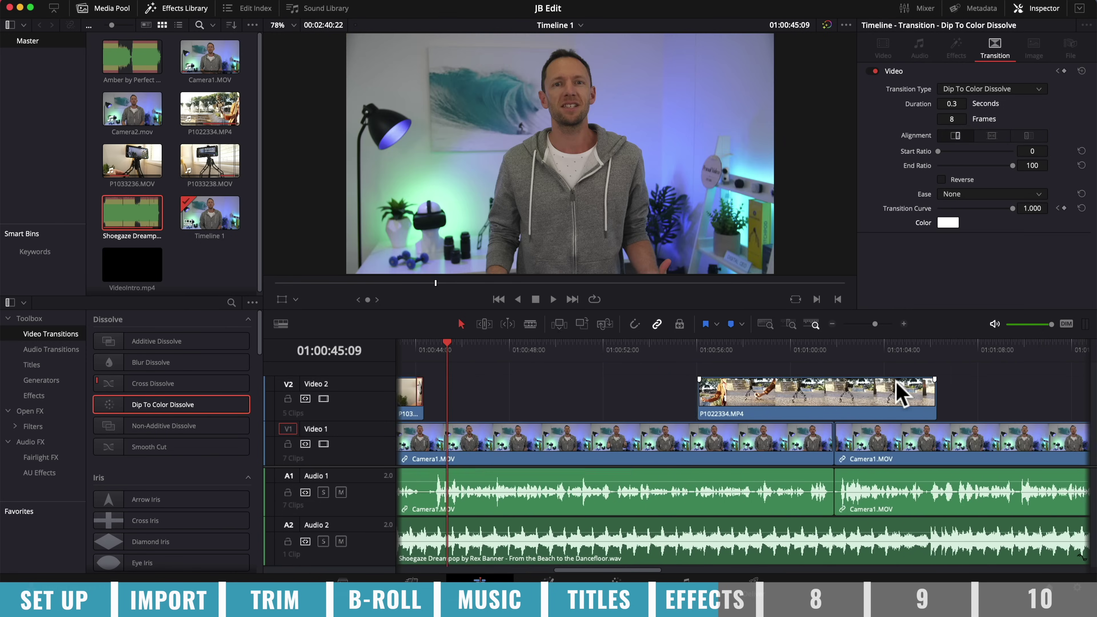
Step: Go past the remaining B-roll clips and play the cut between the two Camera1.MOV clips near 01:02:16 to review it
{"action": "scroll", "coordinate": [894, 389], "scroll_direction": "right", "scroll_amount": 10}
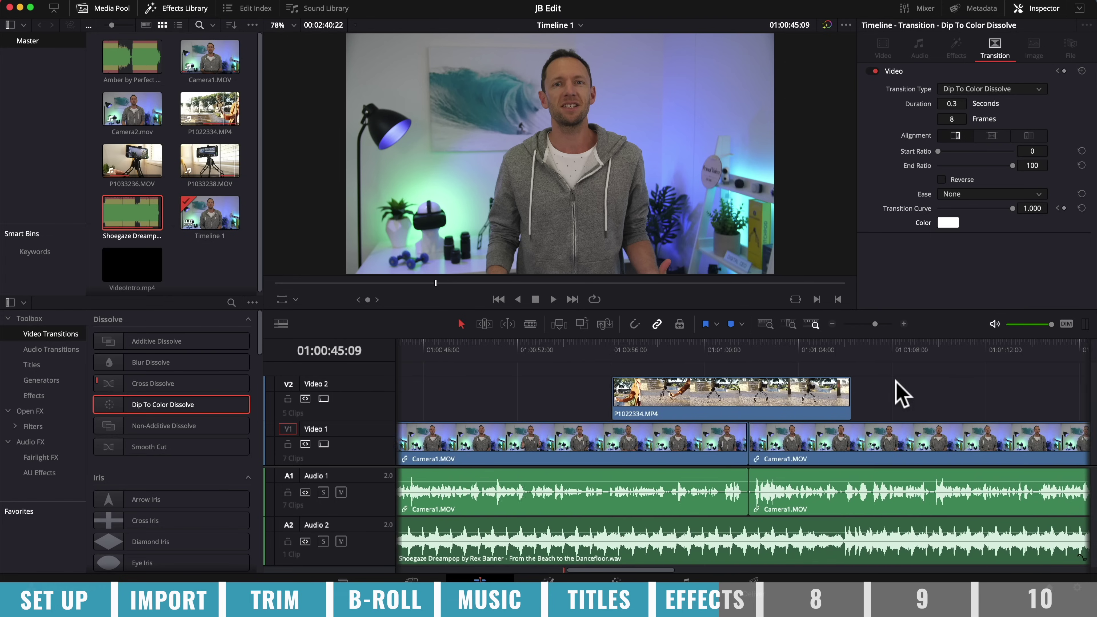
{"action": "scroll", "coordinate": [900, 393], "scroll_direction": "right", "scroll_amount": 15}
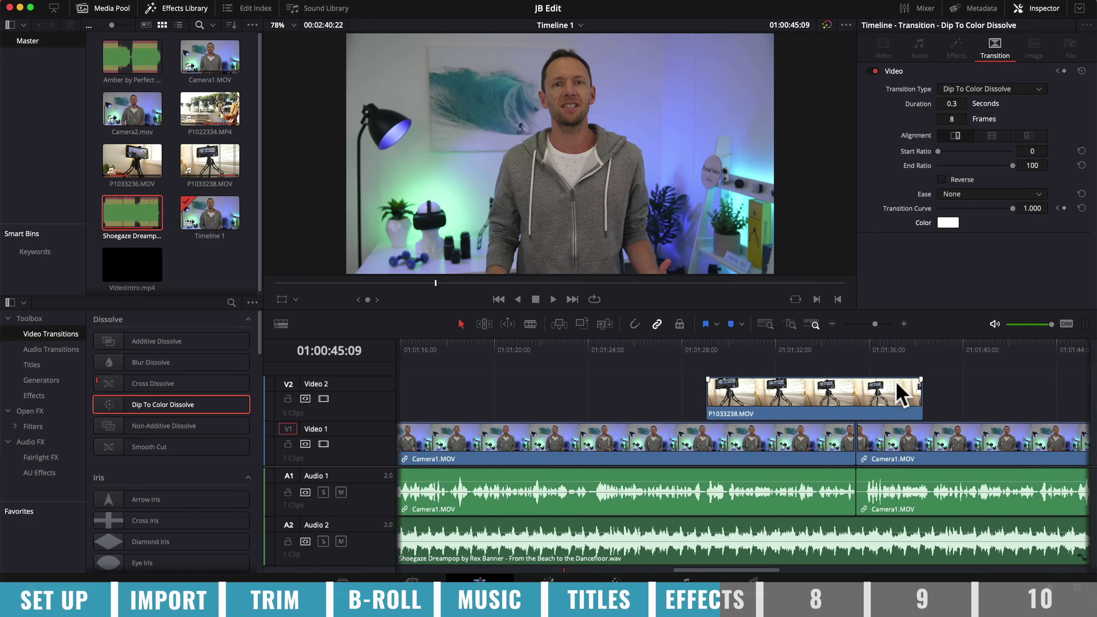
{"action": "scroll", "coordinate": [901, 393], "scroll_direction": "right", "scroll_amount": 15}
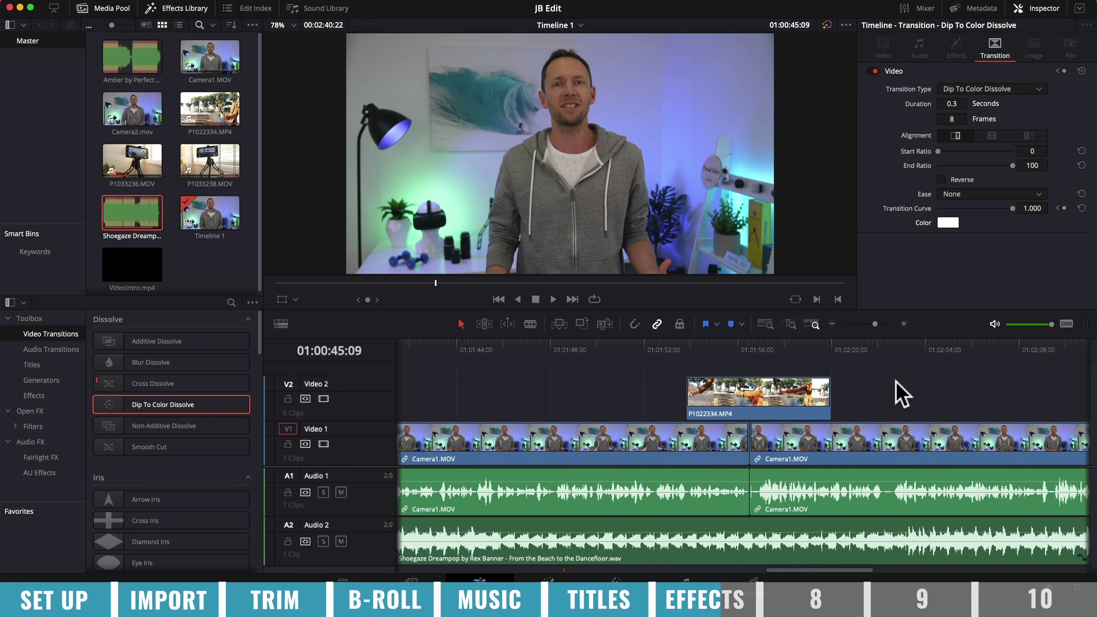
{"action": "scroll", "coordinate": [901, 393], "scroll_direction": "right", "scroll_amount": 5}
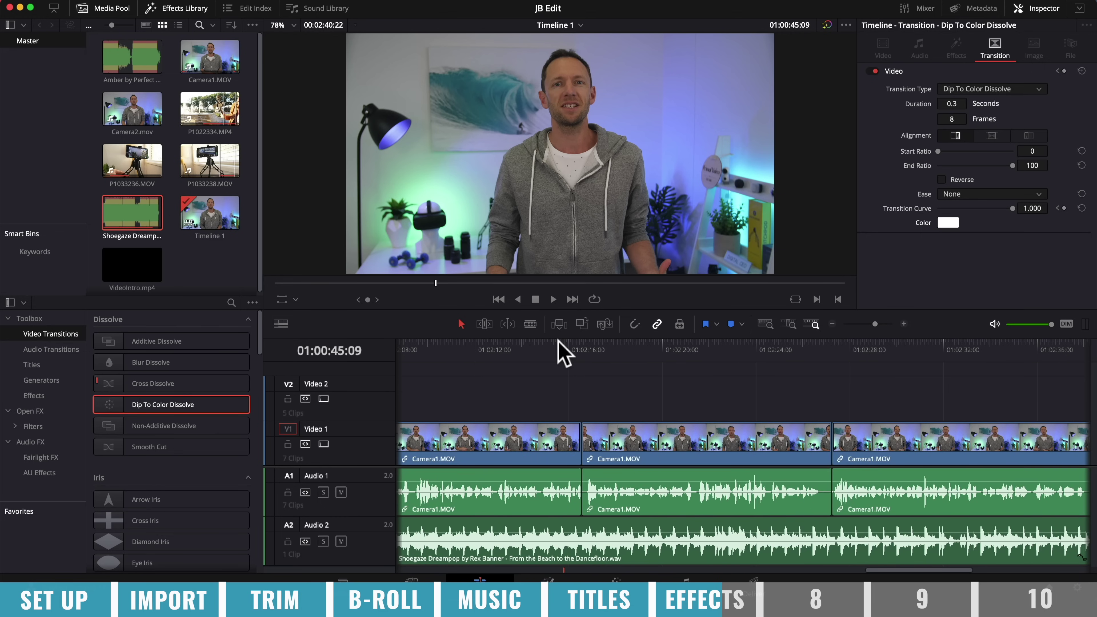
{"action": "mouse_move", "coordinate": [558, 345]}
{"action": "left_mouse_down"}
{"action": "mouse_move", "coordinate": [573, 345]}
{"action": "mouse_move", "coordinate": [567, 335]}
{"action": "left_mouse_up"}
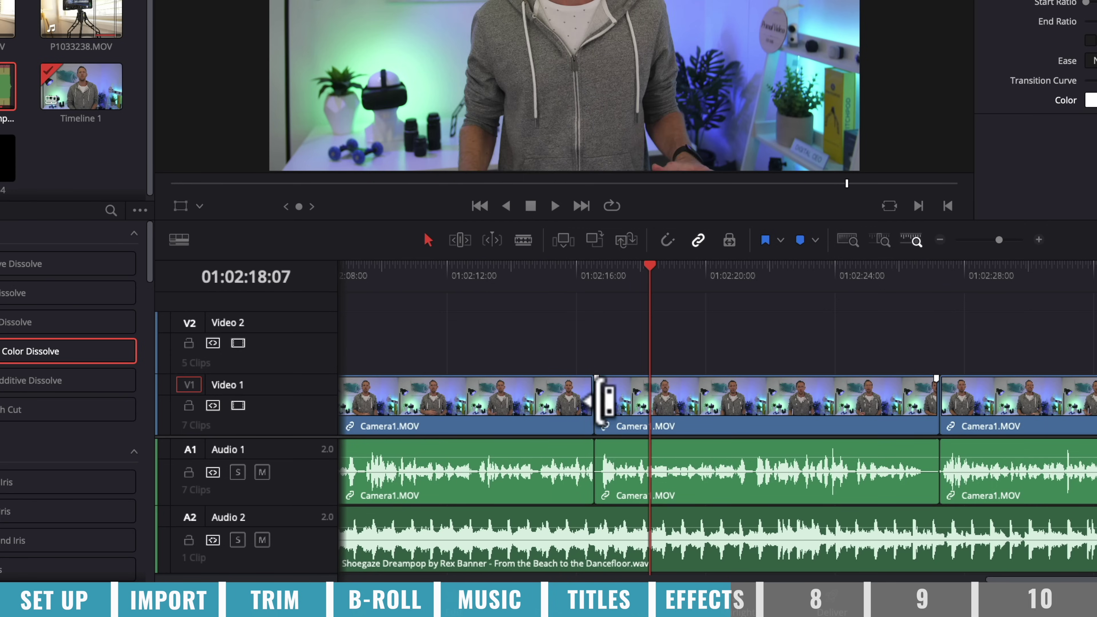
{"action": "left_click_drag", "start_coordinate": [595, 395], "coordinate": [596, 398]}
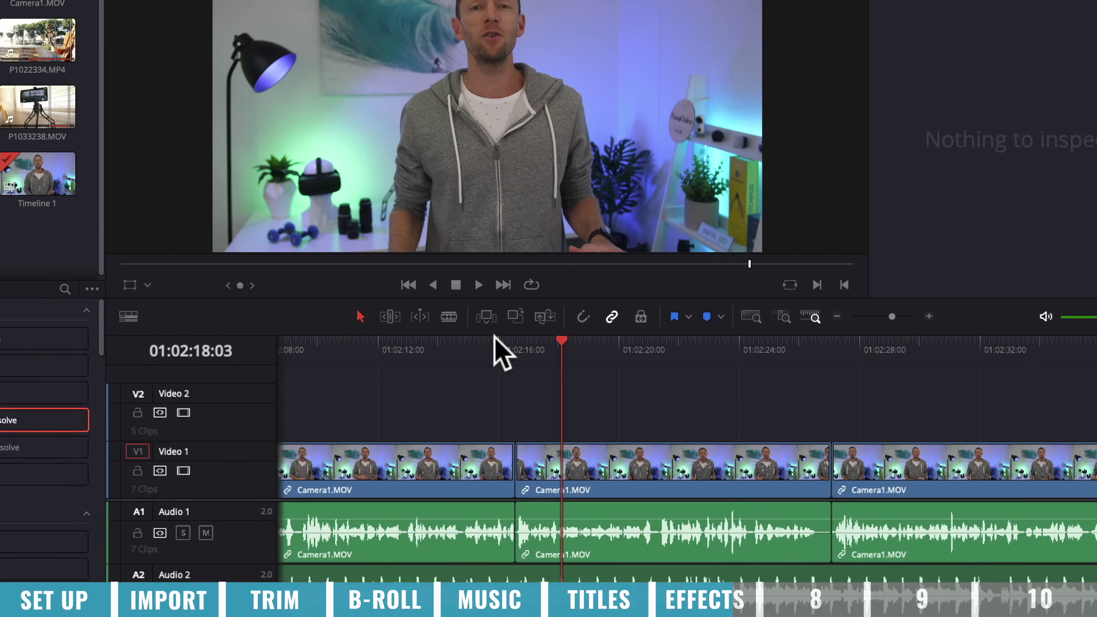
{"action": "left_click", "coordinate": [575, 265]}
{"action": "key", "text": "space"}
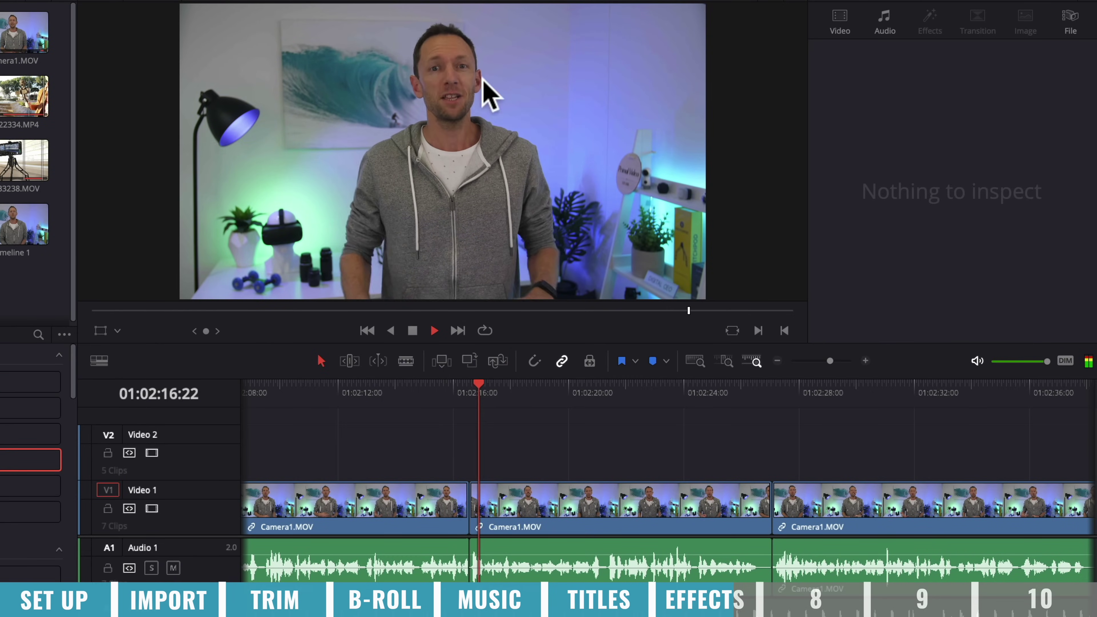
Step: Zoom the Camera1.MOV clip after the cut near 01:02:16 to 1.050 and play across the cut to check it
{"action": "key", "text": "space"}
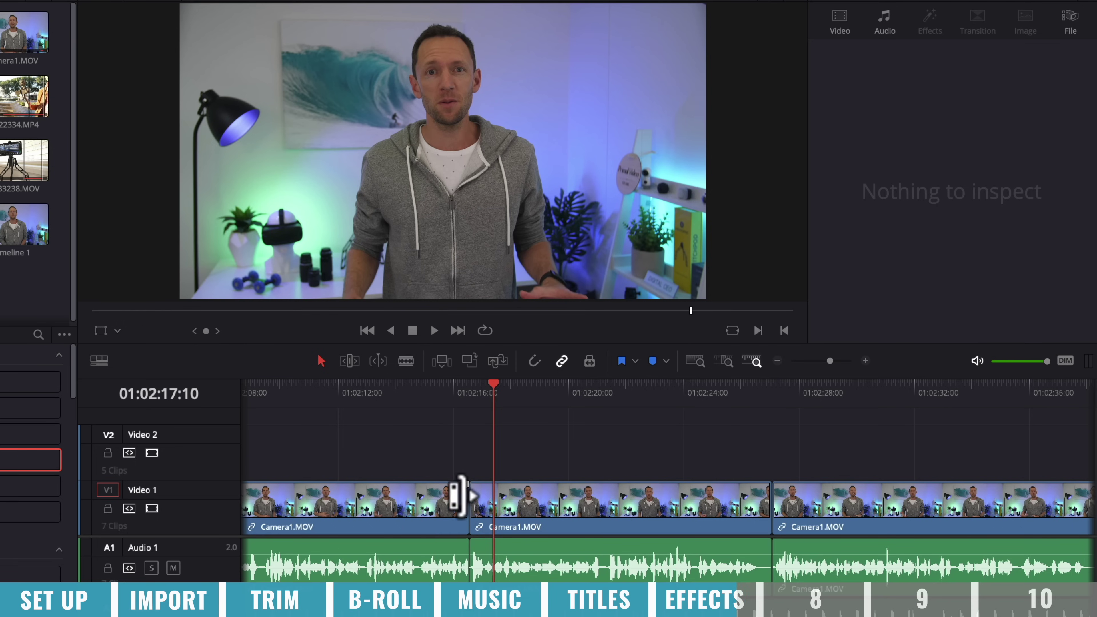
{"action": "left_click", "coordinate": [521, 512]}
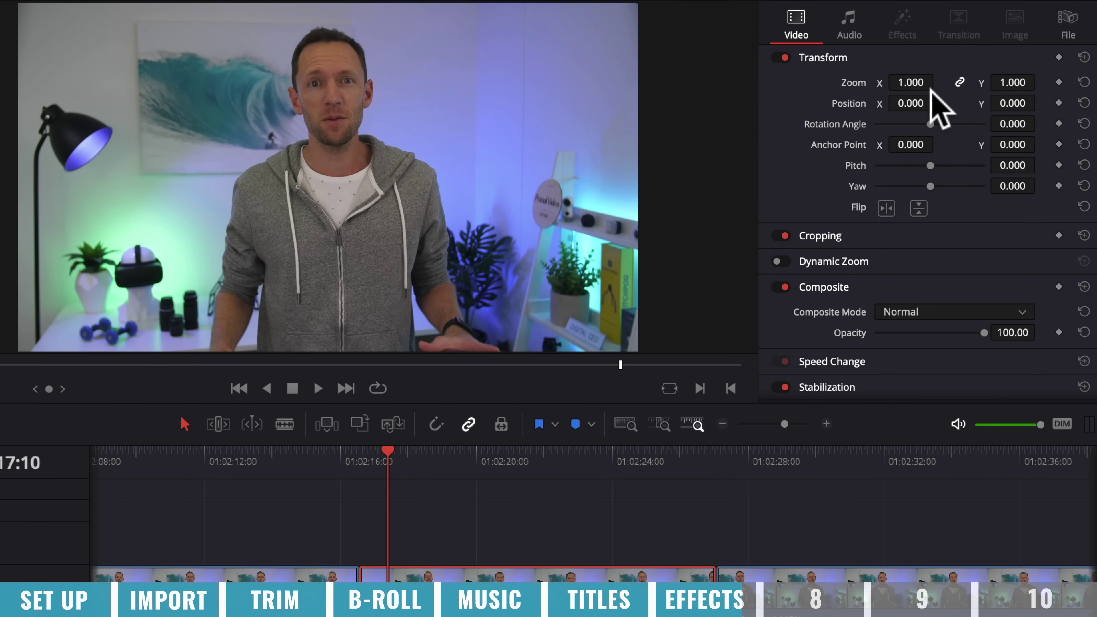
{"action": "left_click_drag", "start_coordinate": [911, 83], "coordinate": [918, 82]}
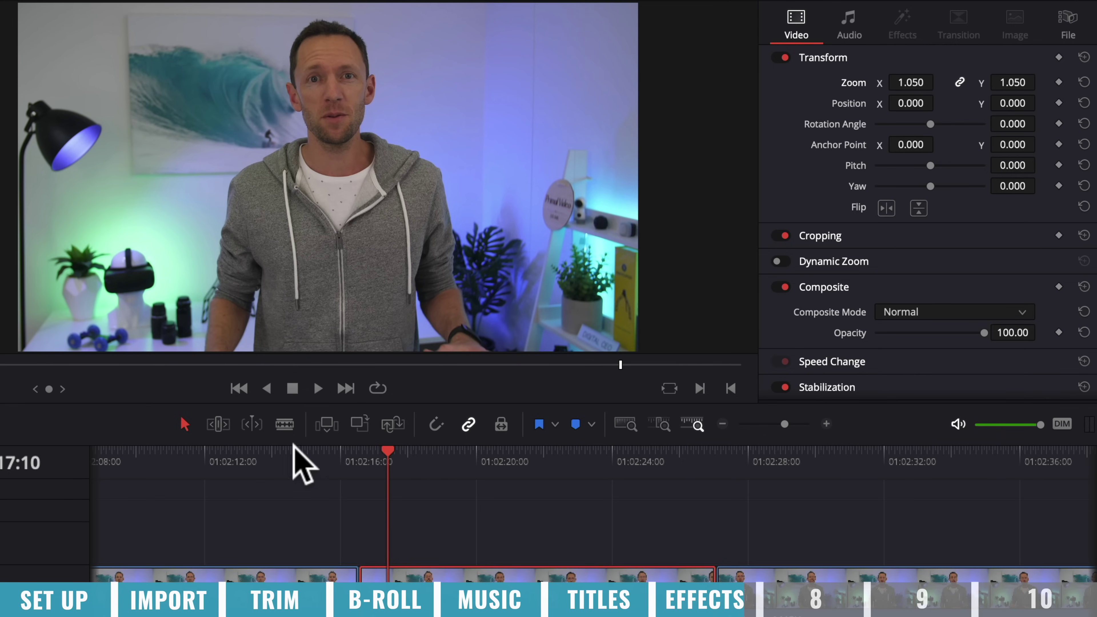
{"action": "left_click", "coordinate": [306, 447]}
{"action": "key", "text": "space"}
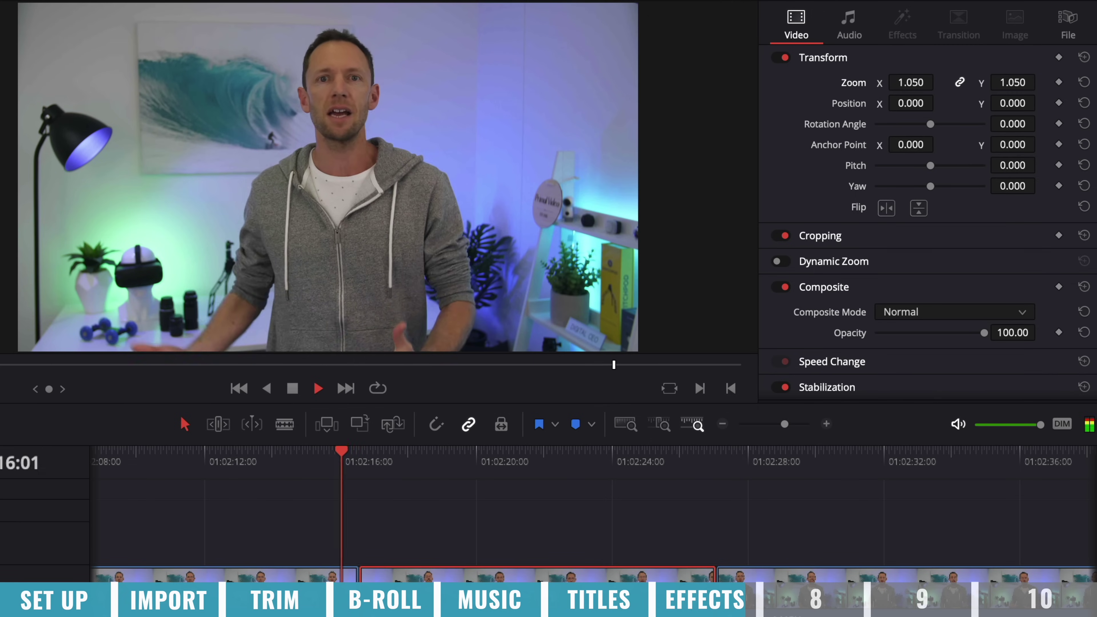
{"action": "key", "text": "space"}
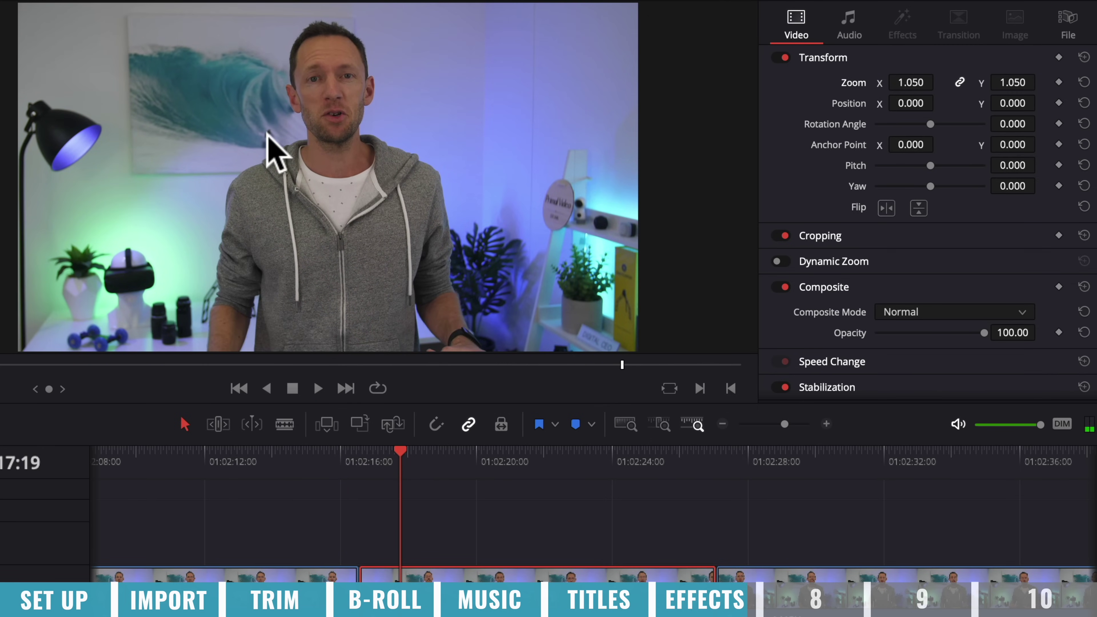
Step: Compare the framing across the cut, set the zoomed clip's position to X 9 and Y -21, and play it back
{"action": "left_click_drag", "start_coordinate": [338, 449], "coordinate": [345, 448]}
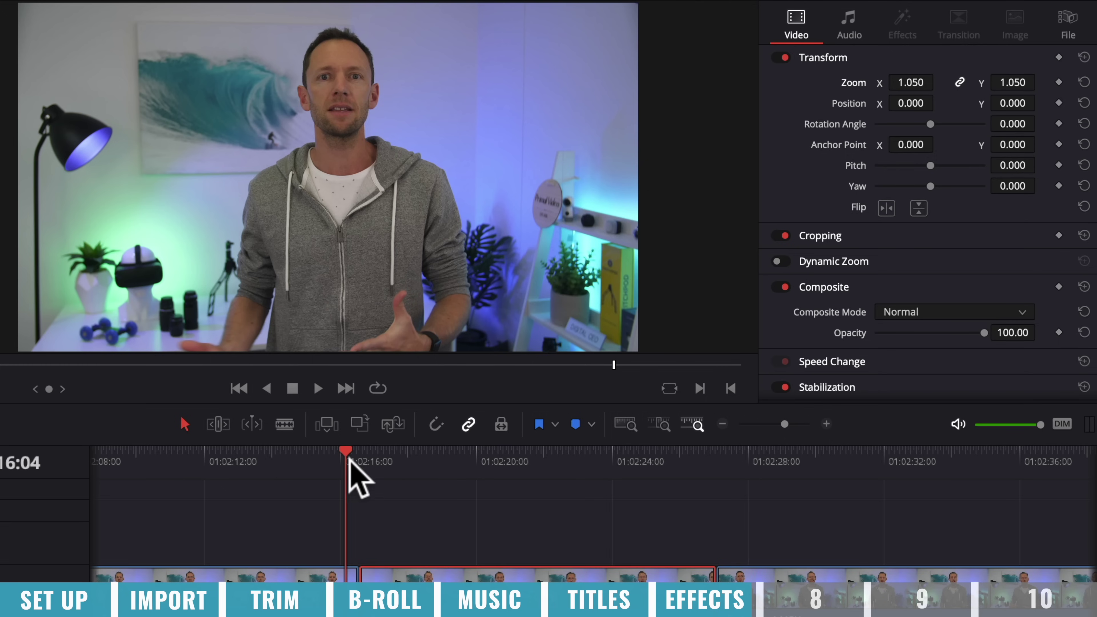
{"action": "left_click_drag", "start_coordinate": [349, 452], "coordinate": [372, 455]}
{"action": "left_click_drag", "start_coordinate": [894, 103], "coordinate": [911, 103]}
{"action": "left_click_drag", "start_coordinate": [993, 104], "coordinate": [1024, 103]}
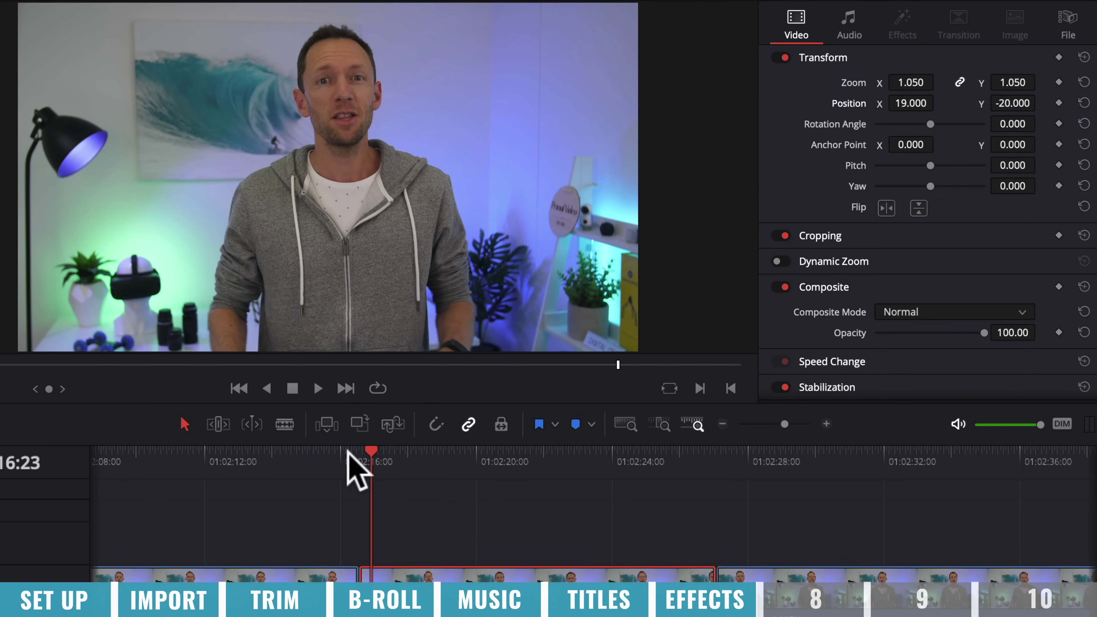
{"action": "left_click", "coordinate": [339, 452]}
{"action": "key", "text": "space"}
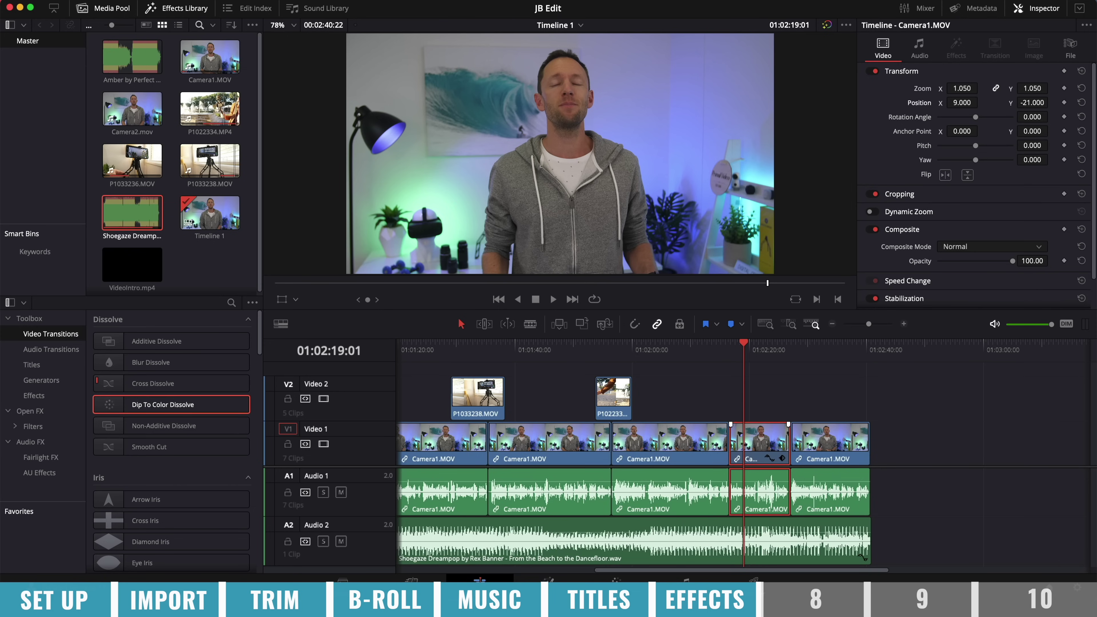
Step: Mute the Audio 2 music track so only the Camera1.MOV audio is heard
{"action": "left_click", "coordinate": [689, 405]}
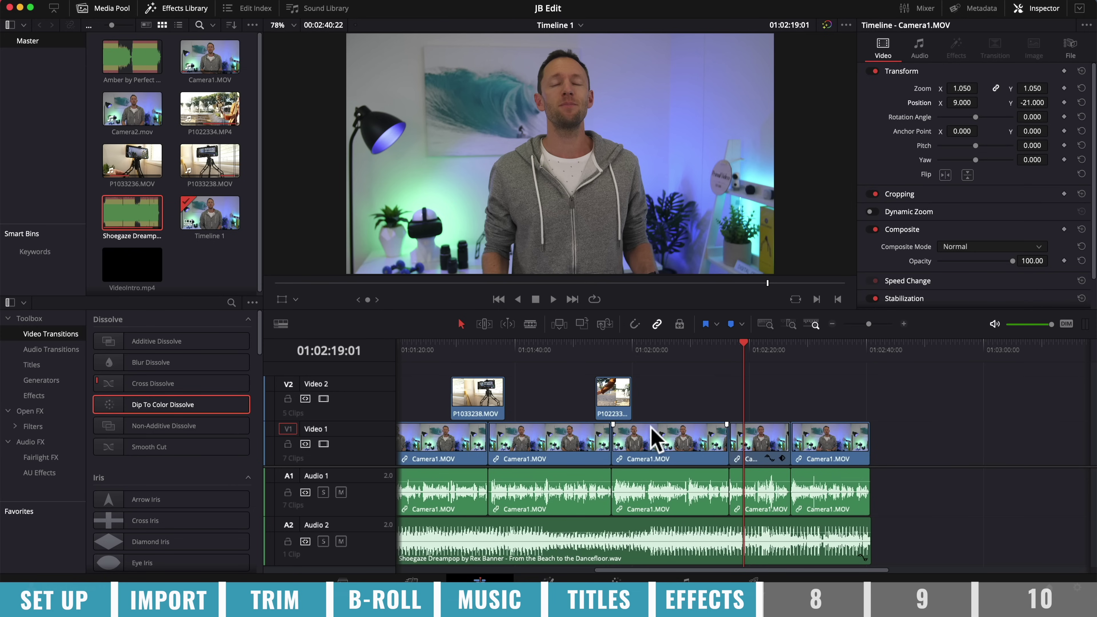
{"action": "scroll", "coordinate": [674, 417], "scroll_direction": "left", "scroll_amount": 10}
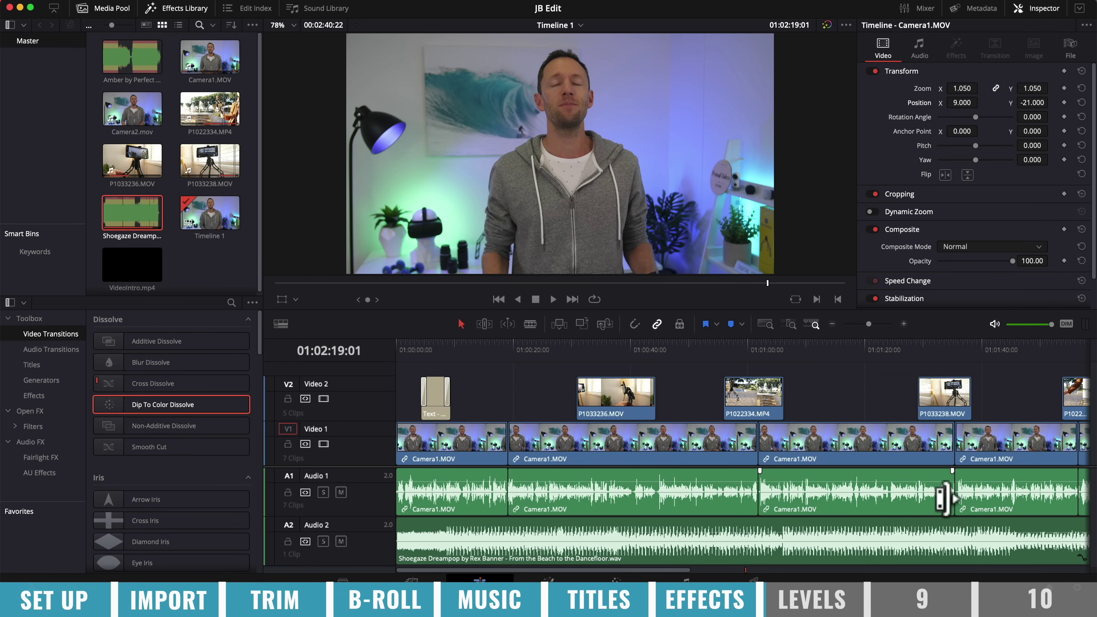
{"action": "scroll", "coordinate": [878, 481], "scroll_direction": "right", "scroll_amount": 5}
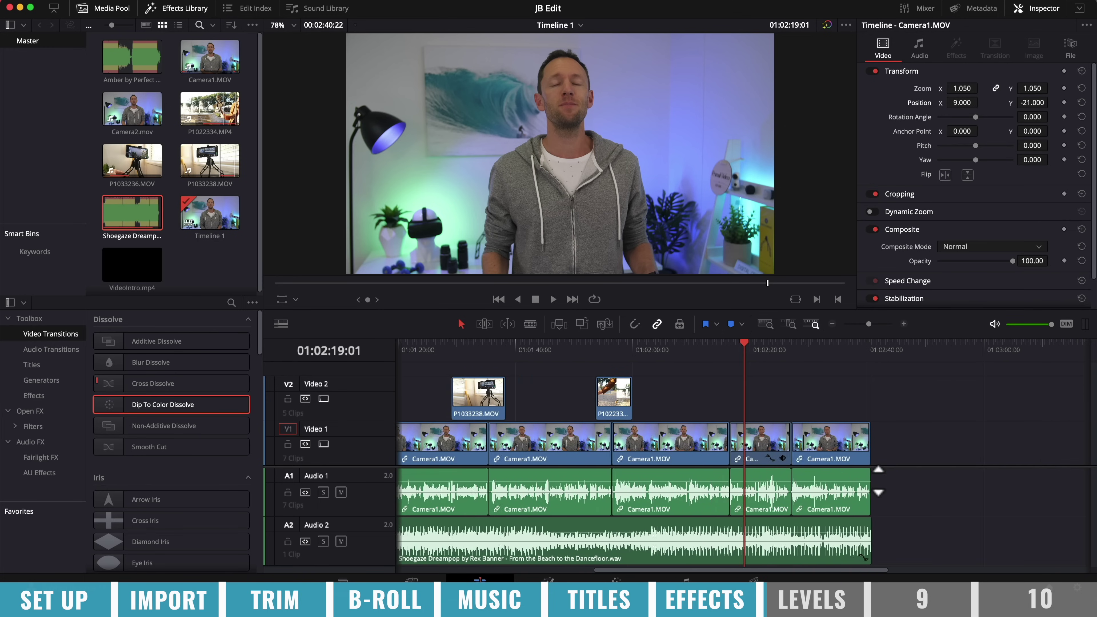
{"action": "scroll", "coordinate": [879, 481], "scroll_direction": "left", "scroll_amount": 5}
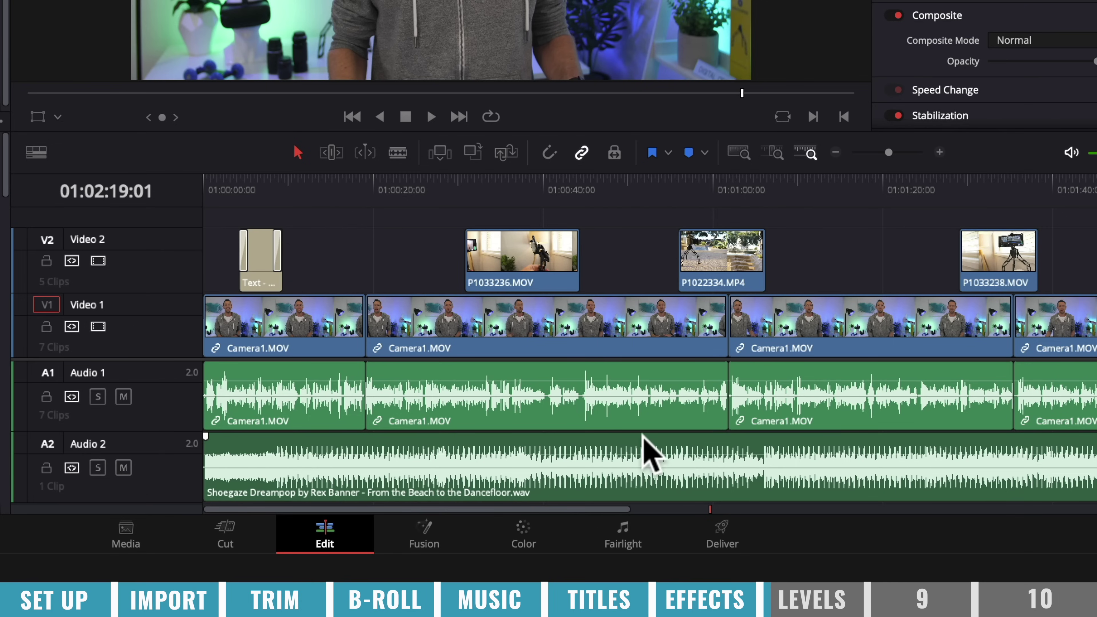
{"action": "left_click", "coordinate": [124, 468]}
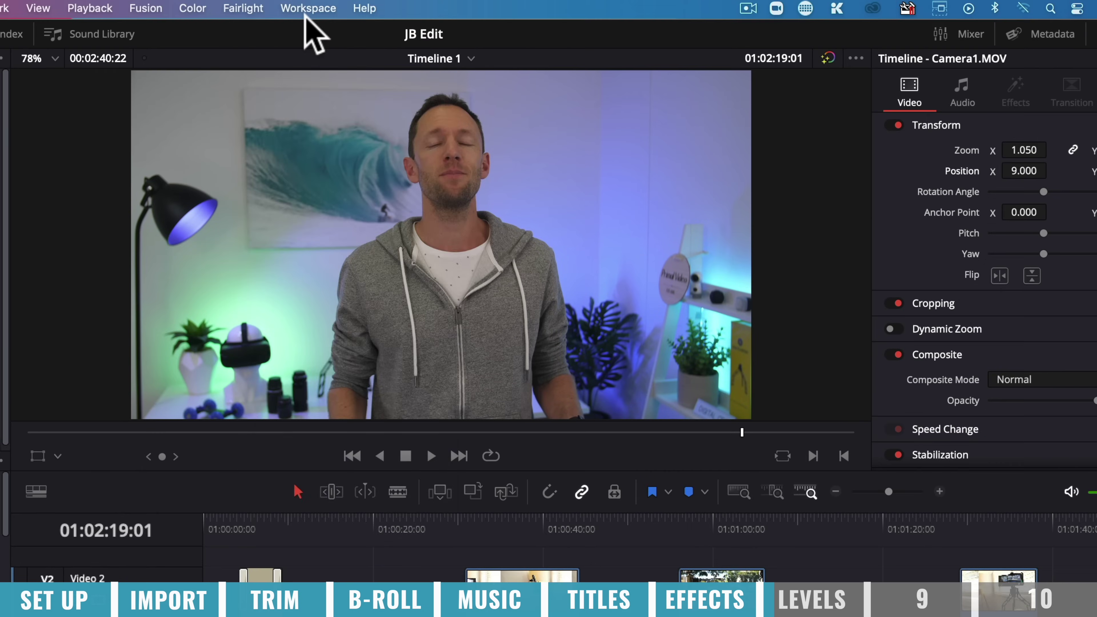
Step: Show the Mixer in the workspace, and view the tracks on the Fairlight page before returning to the Edit page
{"action": "left_click", "coordinate": [308, 8]}
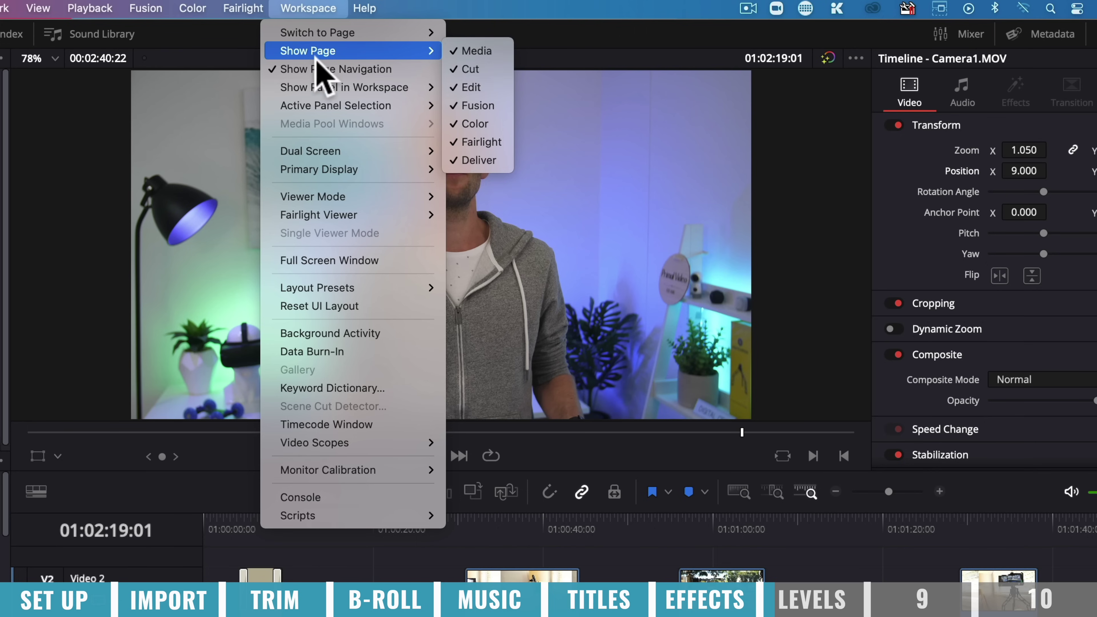
{"action": "mouse_move", "coordinate": [331, 98]}
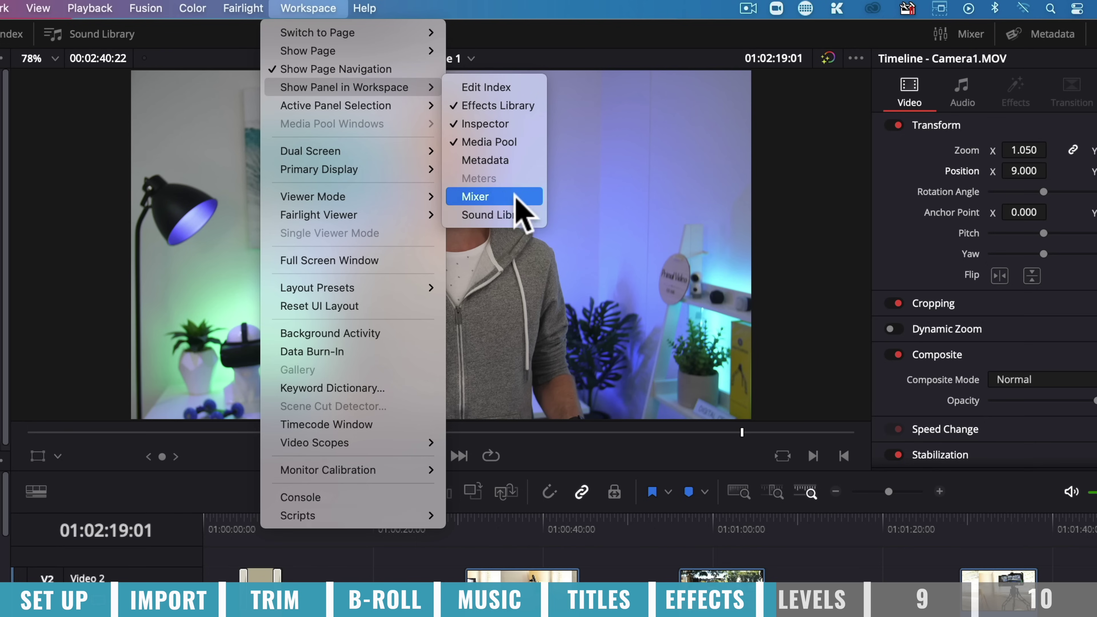
{"action": "left_click", "coordinate": [517, 198]}
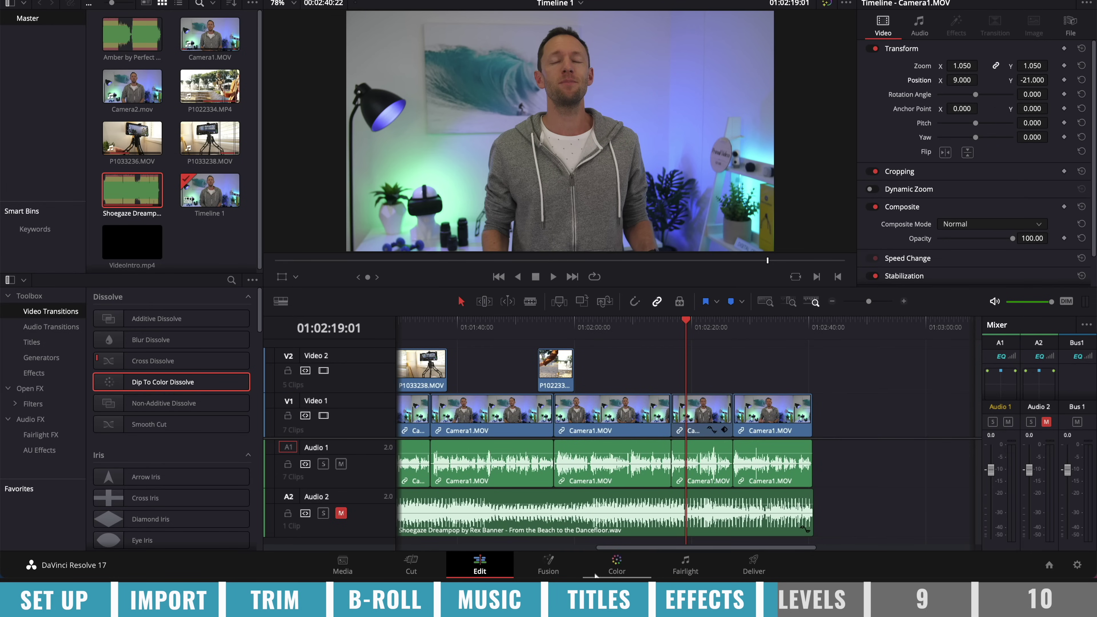
{"action": "left_click", "coordinate": [686, 562]}
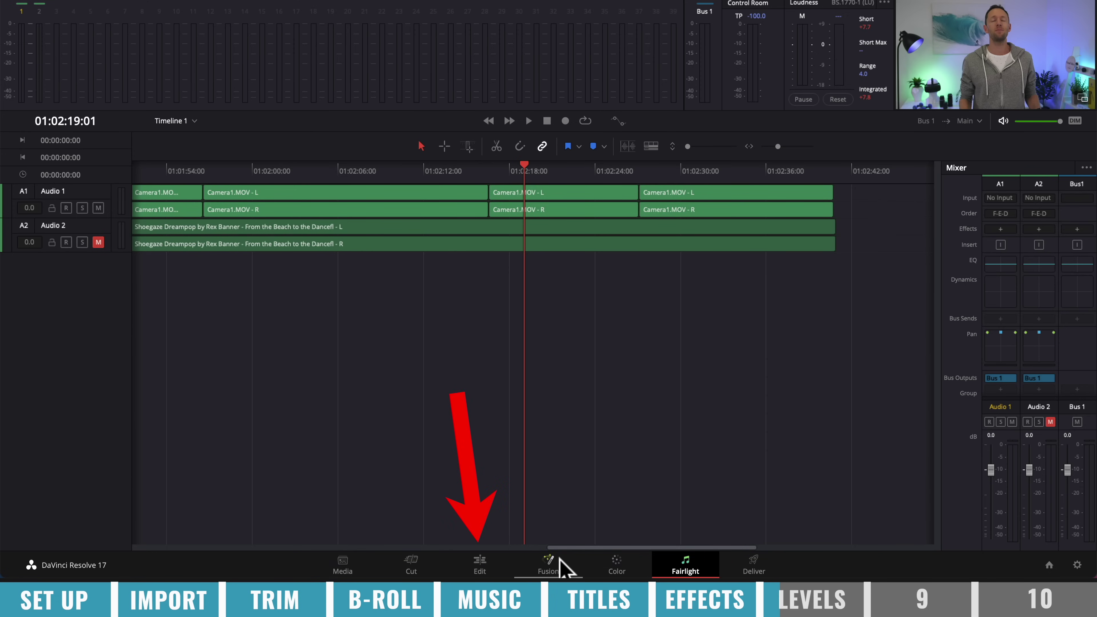
{"action": "left_click", "coordinate": [486, 568]}
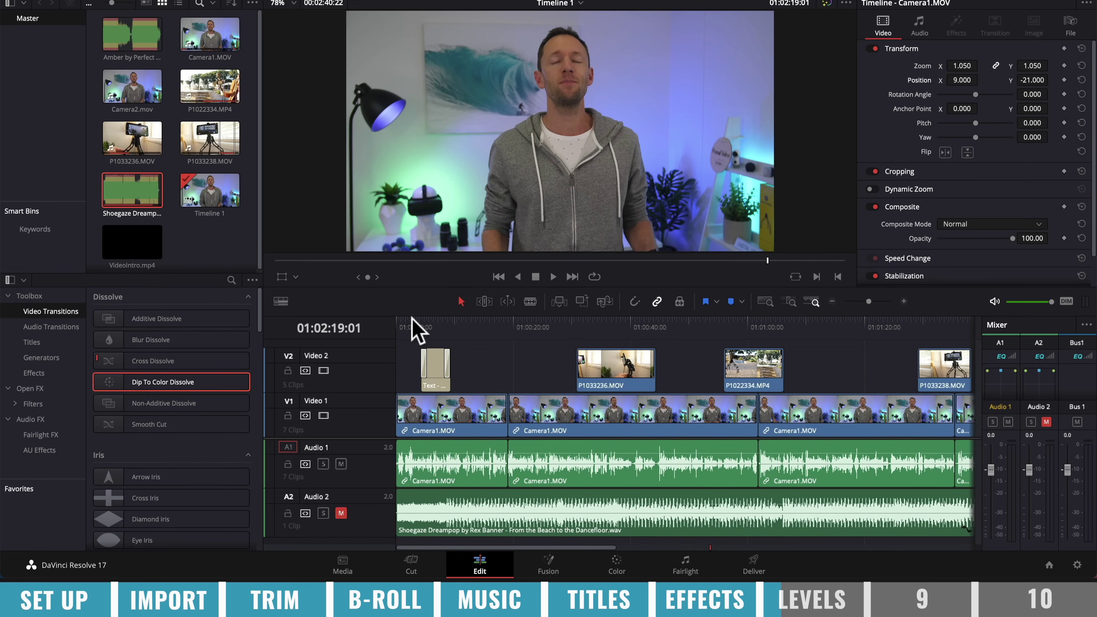
Step: Play the timeline from the start and set the Audio 1 track level to -1.9 dB in the Mixer
{"action": "key", "text": "Home"}
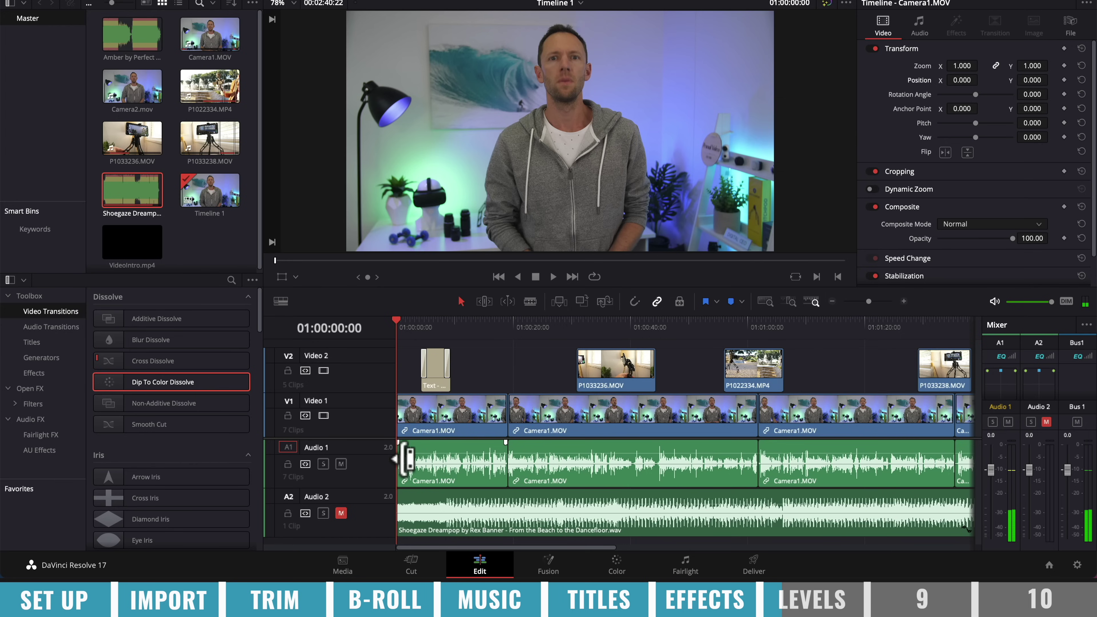
{"action": "key", "text": "space"}
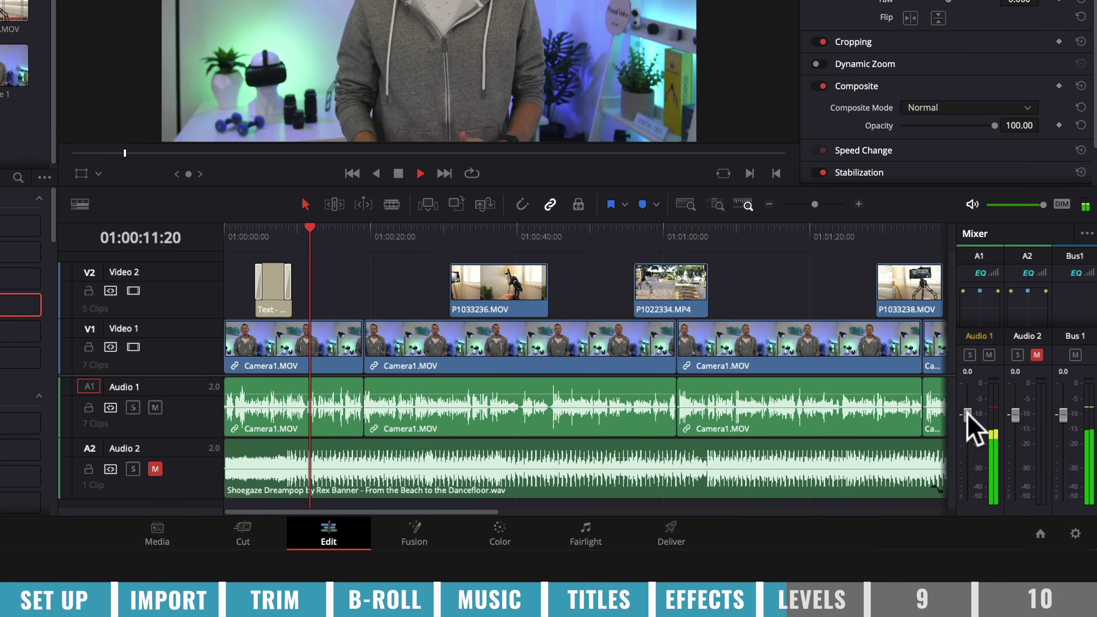
{"action": "left_click_drag", "start_coordinate": [971, 411], "coordinate": [969, 390]}
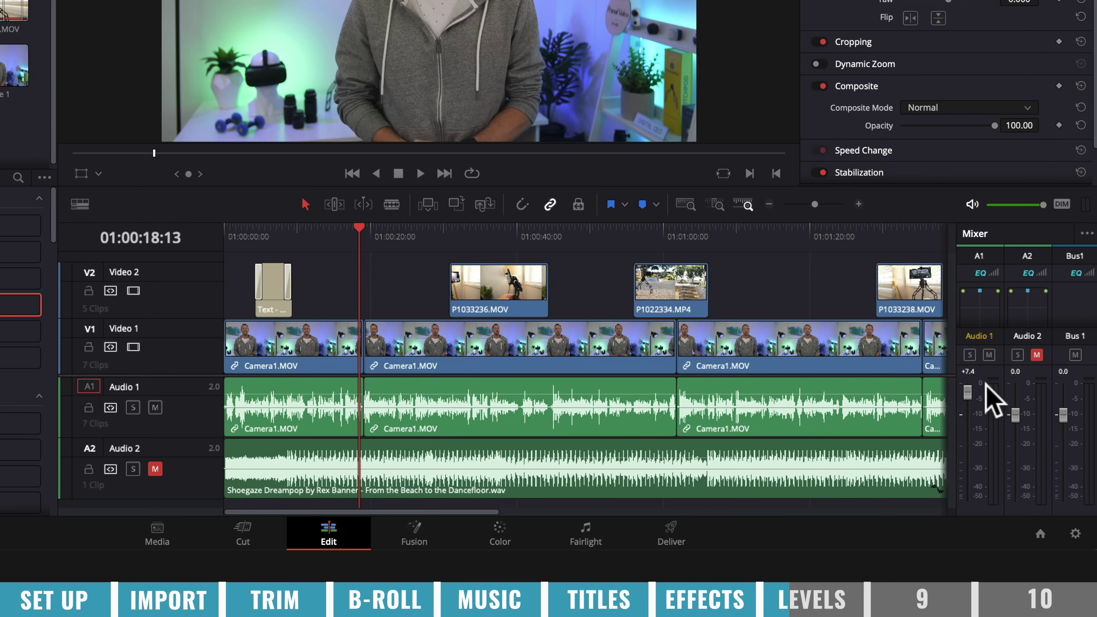
{"action": "left_click_drag", "start_coordinate": [967, 388], "coordinate": [967, 419]}
{"action": "key", "text": "space"}
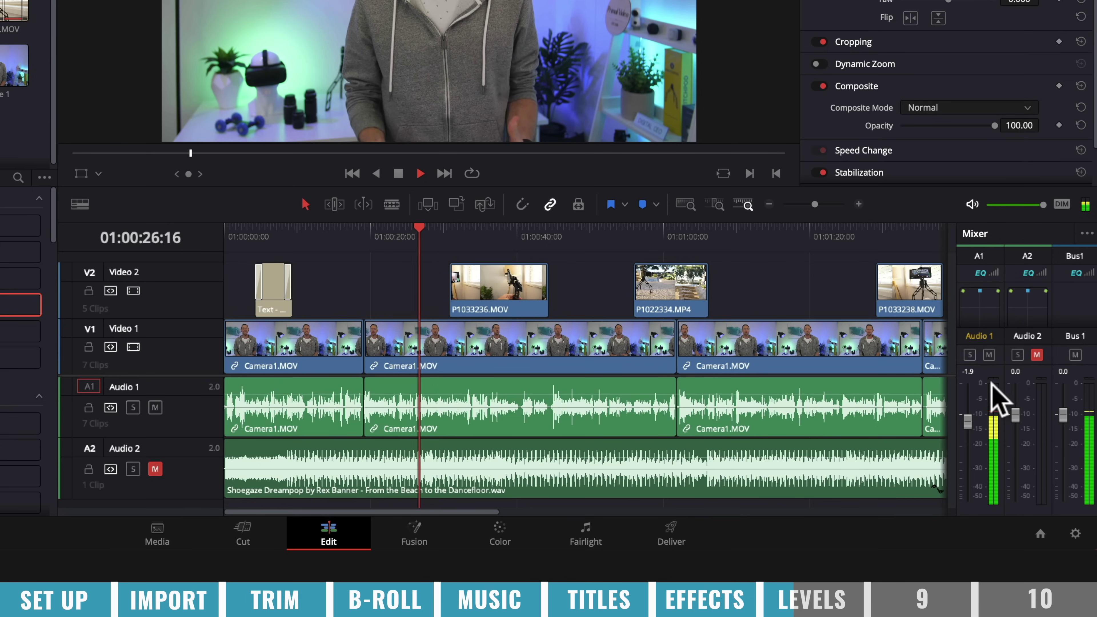
{"action": "key", "text": "space"}
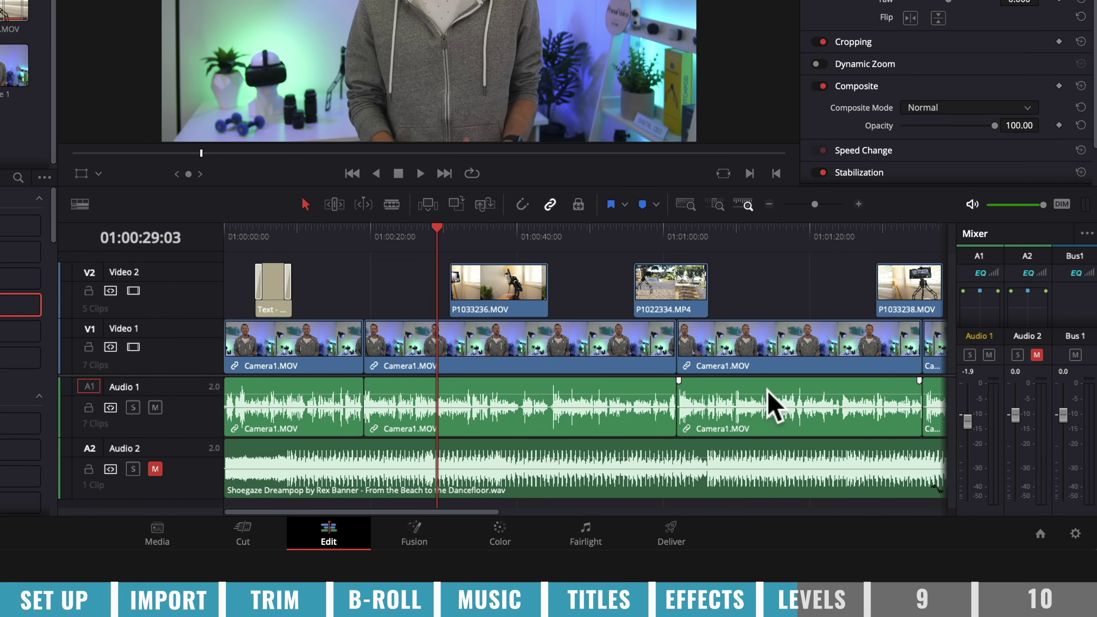
Step: Try lowering the second Camera1.MOV clip's own volume to -1.76 and -0.76, and reset it to the default
{"action": "key", "text": "super+minus"}
{"action": "key", "text": "super+minus"}
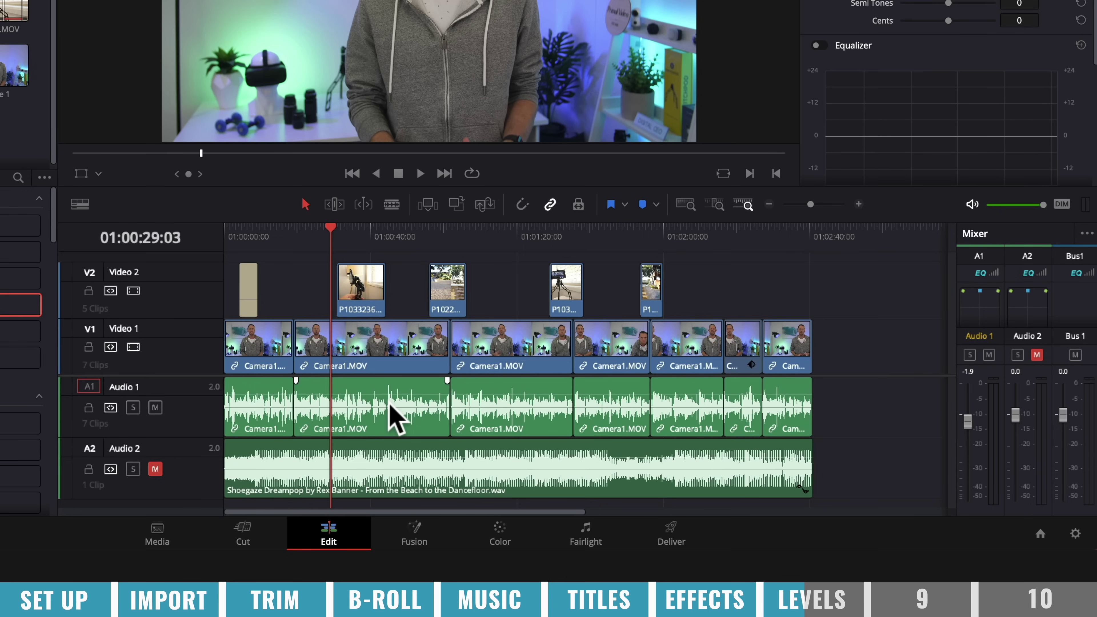
{"action": "key", "text": "ctrl+equal"}
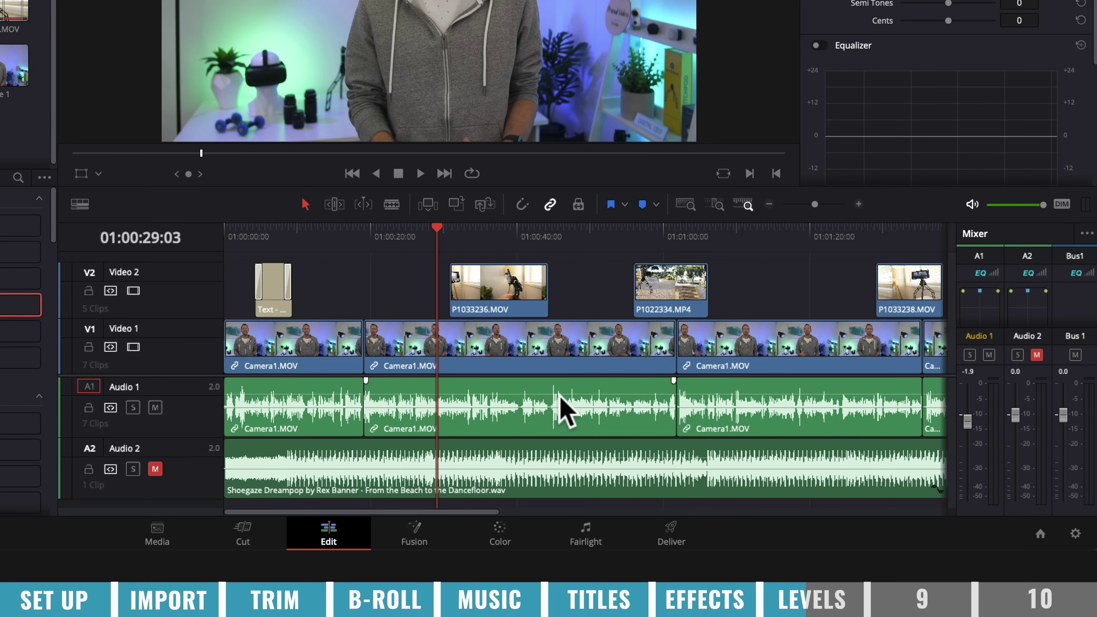
{"action": "left_click_drag", "start_coordinate": [570, 409], "coordinate": [564, 409]}
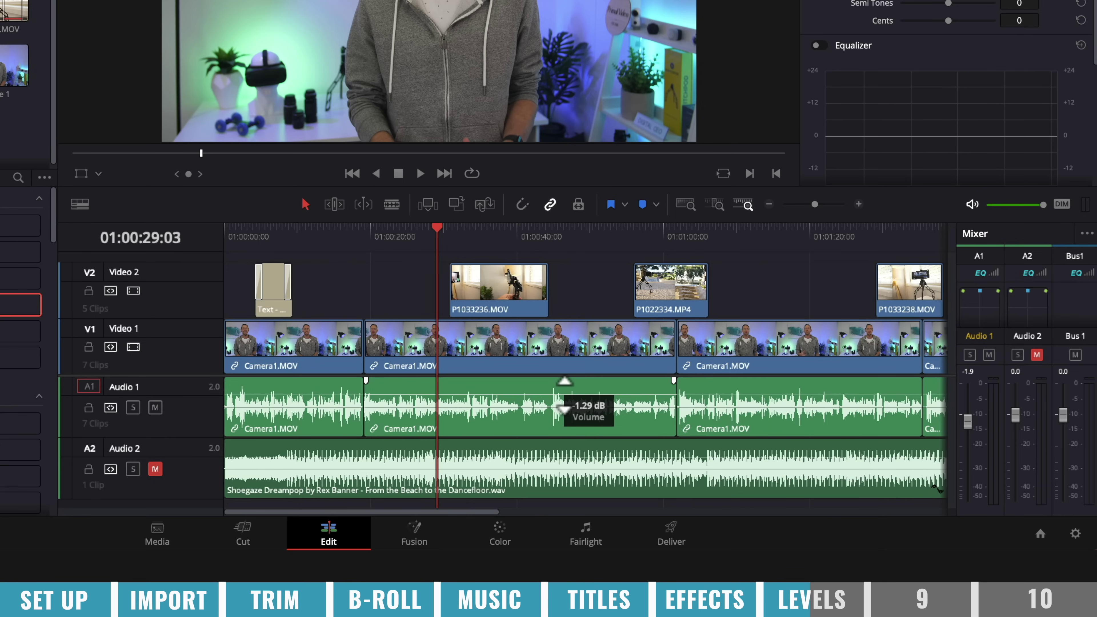
{"action": "left_click_drag", "start_coordinate": [564, 408], "coordinate": [563, 402]}
{"action": "left_click", "coordinate": [537, 388]}
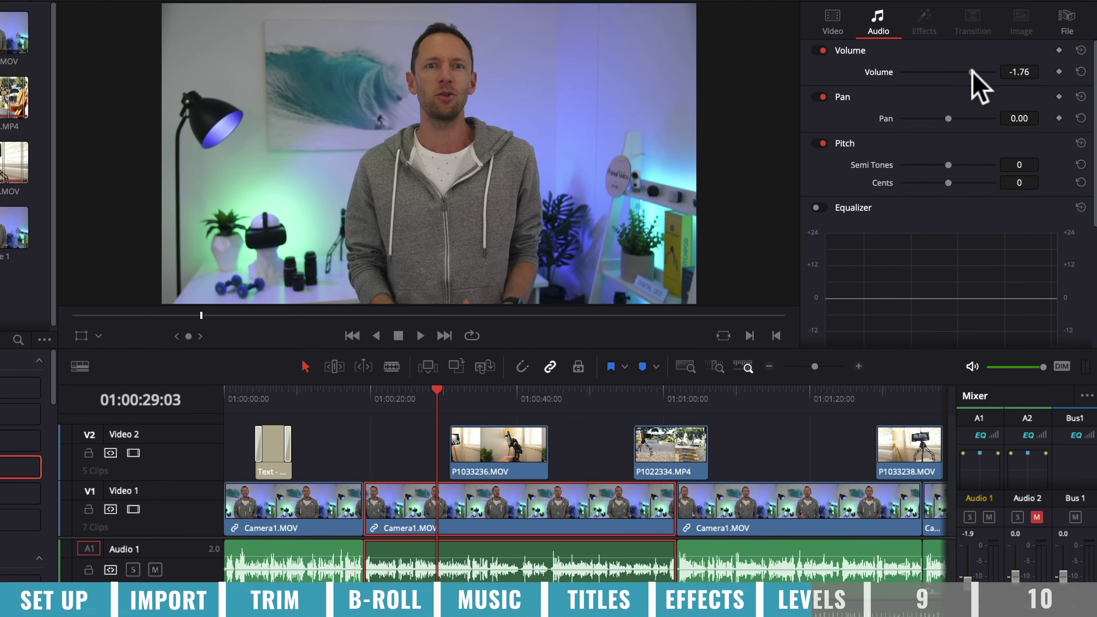
{"action": "left_click_drag", "start_coordinate": [972, 71], "coordinate": [972, 73]}
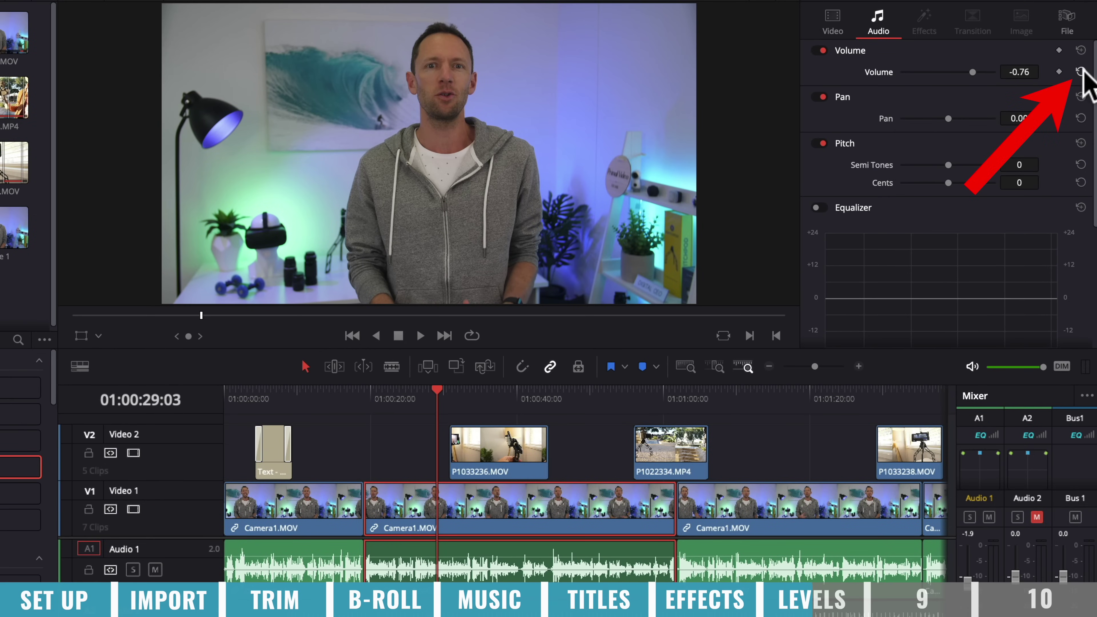
{"action": "left_click", "coordinate": [1081, 72]}
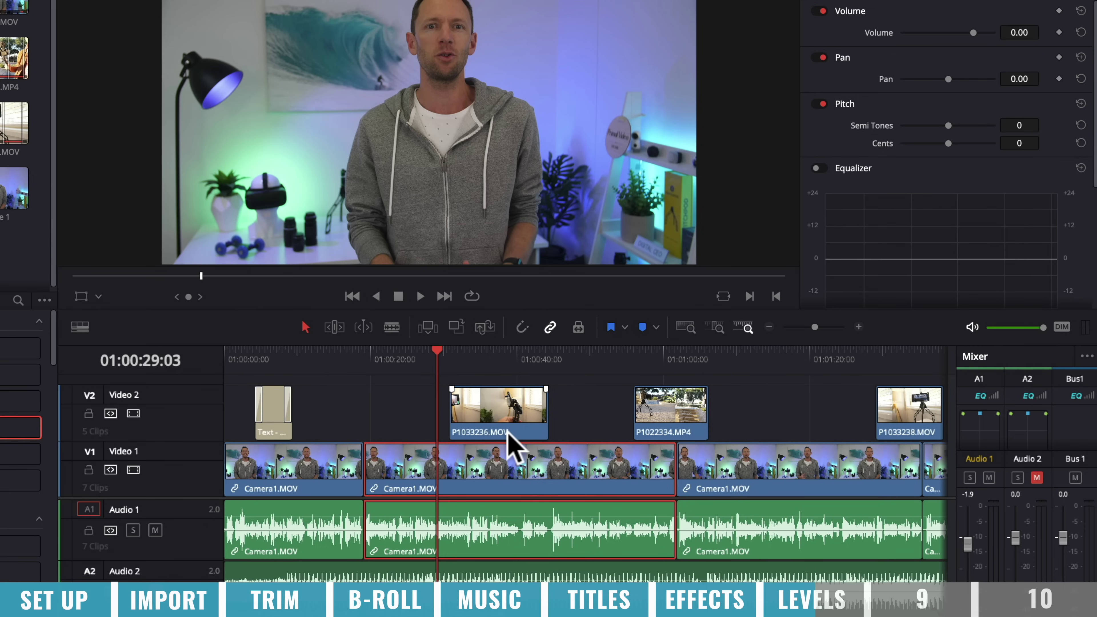
Step: Try isolating a short section of the second Camera1.MOV clip with two cuts from about 01:00:40, and undo them
{"action": "left_click", "coordinate": [391, 327]}
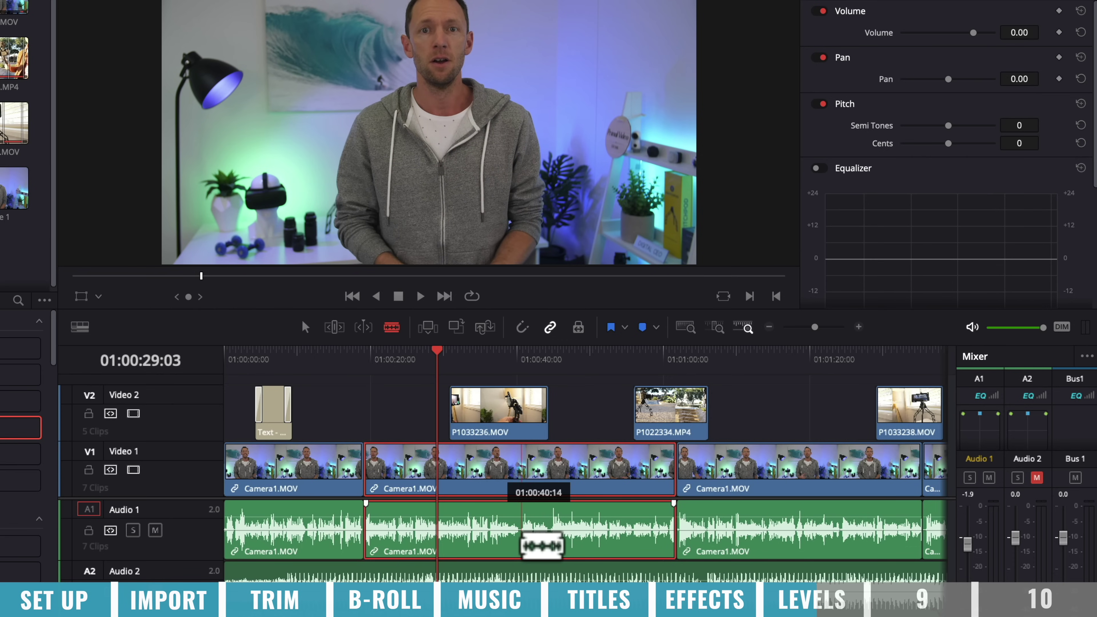
{"action": "left_click", "coordinate": [520, 531]}
{"action": "left_click", "coordinate": [546, 532]}
{"action": "key", "text": "a"}
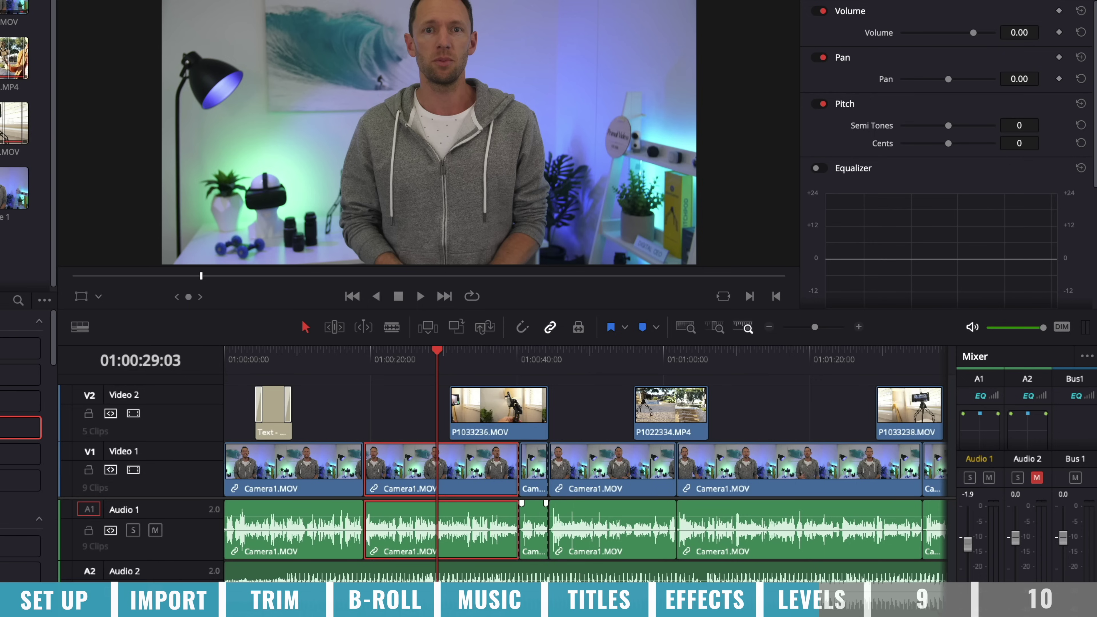
{"action": "mouse_move", "coordinate": [536, 518]}
{"action": "left_mouse_down"}
{"action": "mouse_move", "coordinate": [541, 528]}
{"action": "mouse_move", "coordinate": [545, 515]}
{"action": "left_mouse_up"}
{"action": "key", "text": "ctrl+z"}
{"action": "key", "text": "ctrl+z"}
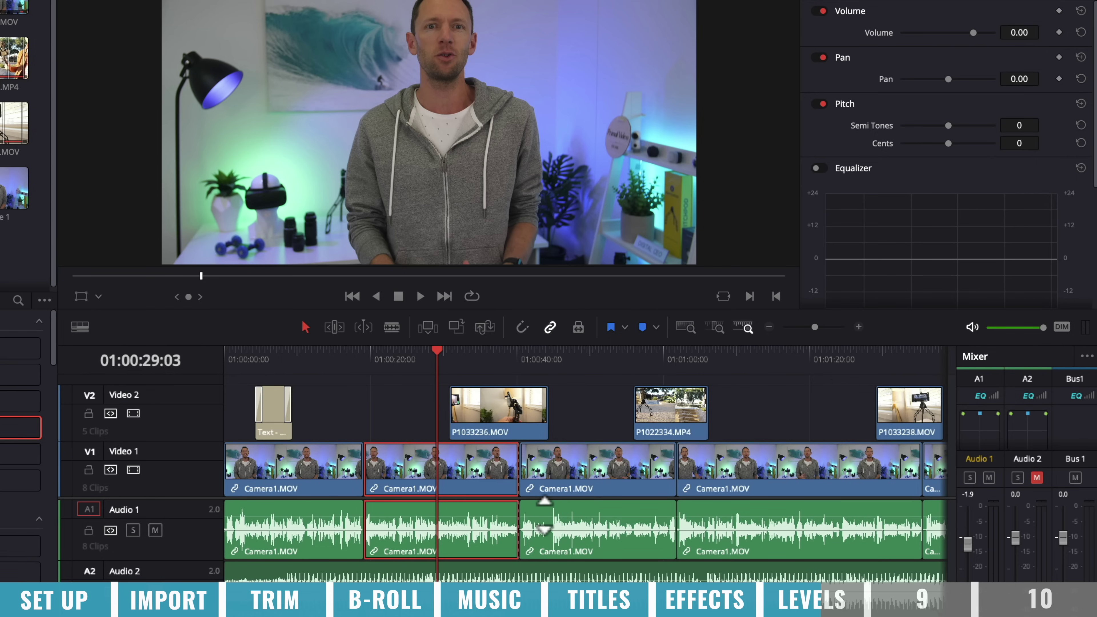
{"action": "key", "text": "ctrl+z"}
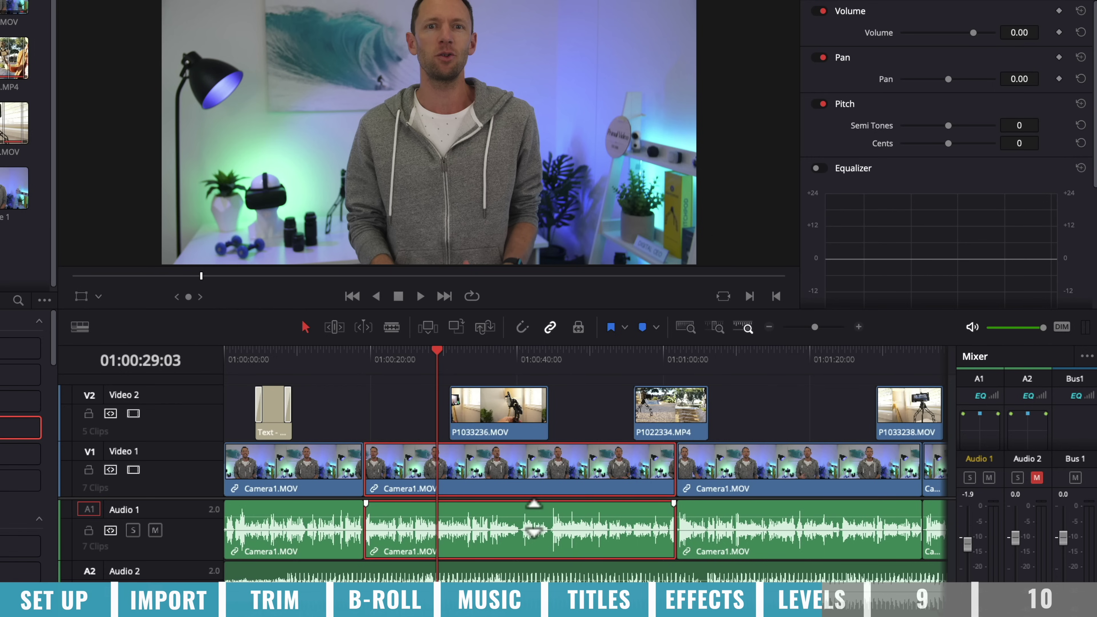
Step: Add a volume keyframe to the second Camera1.MOV clip at 01:00:40:09
{"action": "key", "text": "ctrl+equal"}
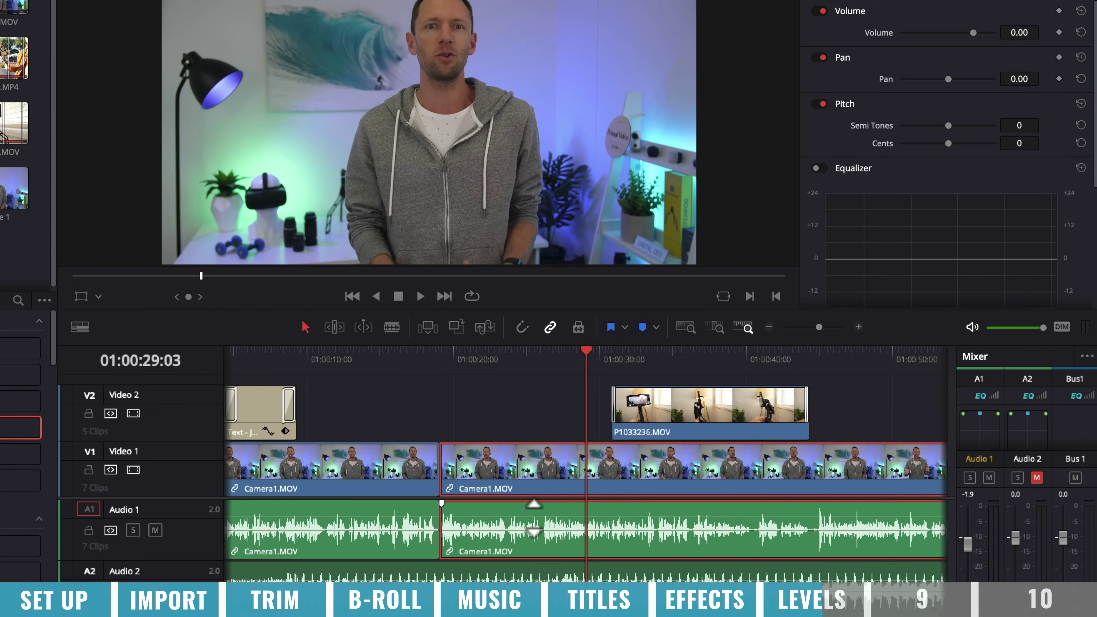
{"action": "key", "text": "ctrl+equal"}
{"action": "scroll", "coordinate": [754, 556], "scroll_direction": "right", "scroll_amount": 10}
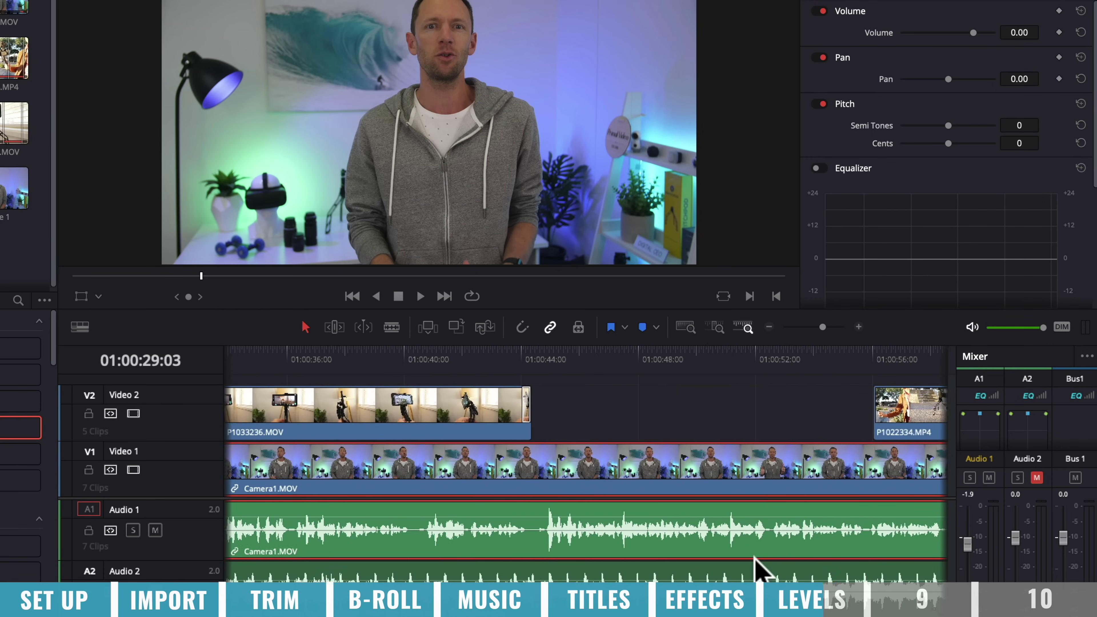
{"action": "scroll", "coordinate": [754, 557], "scroll_direction": "right", "scroll_amount": 2}
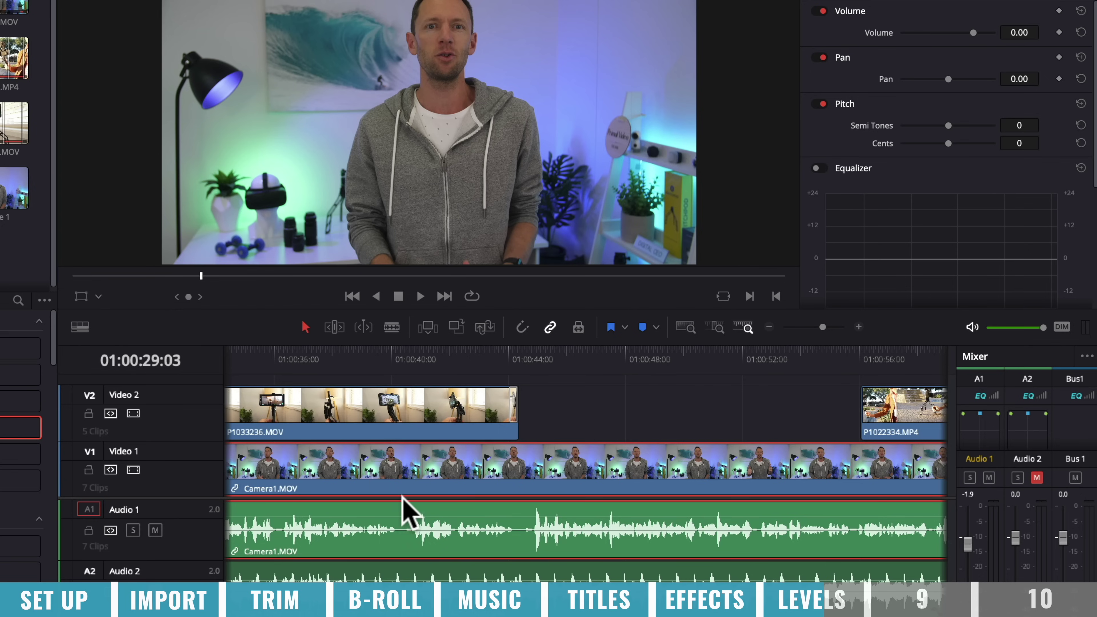
{"action": "left_click_drag", "start_coordinate": [355, 352], "coordinate": [402, 354]}
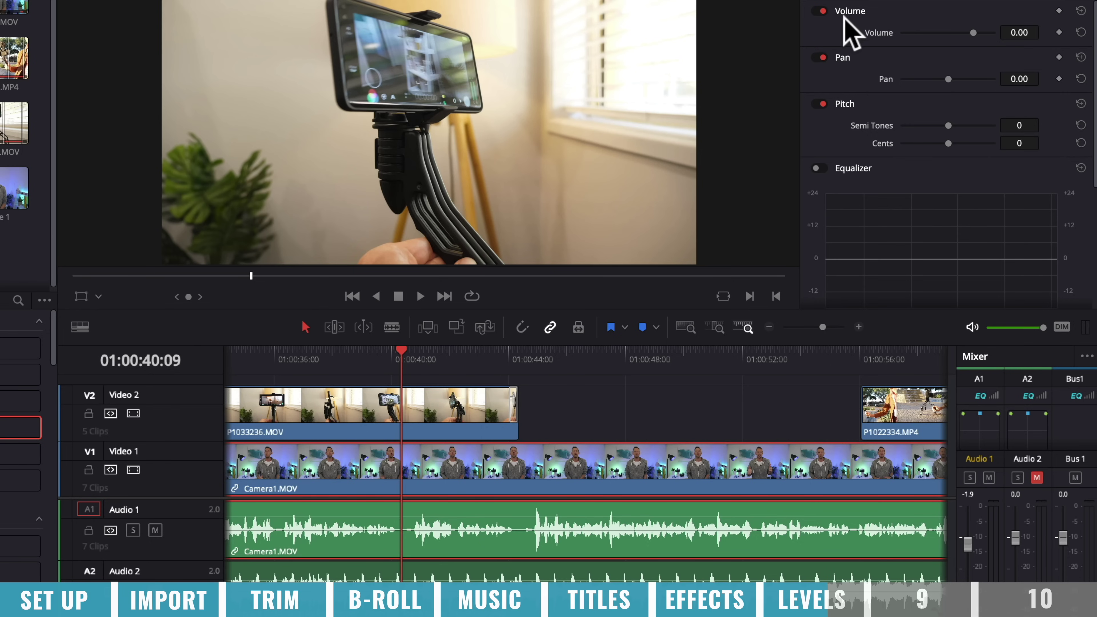
{"action": "left_click", "coordinate": [1058, 33]}
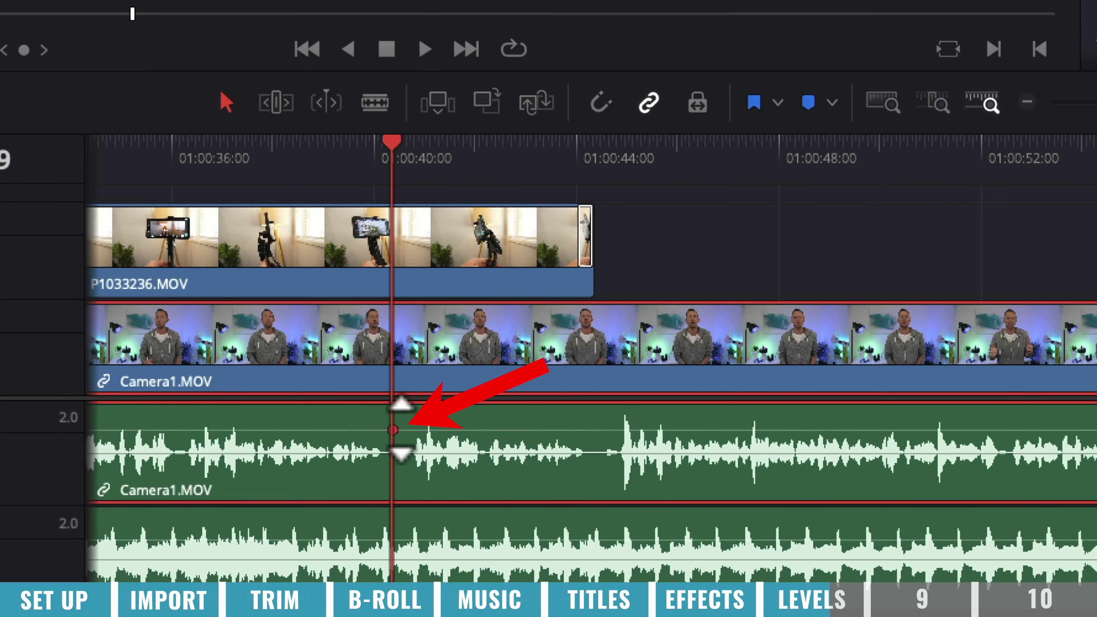
Step: Add three more volume keyframes to the same clip: at 01:00:40:18, just before 01:00:44:14, and at 01:00:44:14
{"action": "left_click_drag", "start_coordinate": [394, 141], "coordinate": [410, 141]}
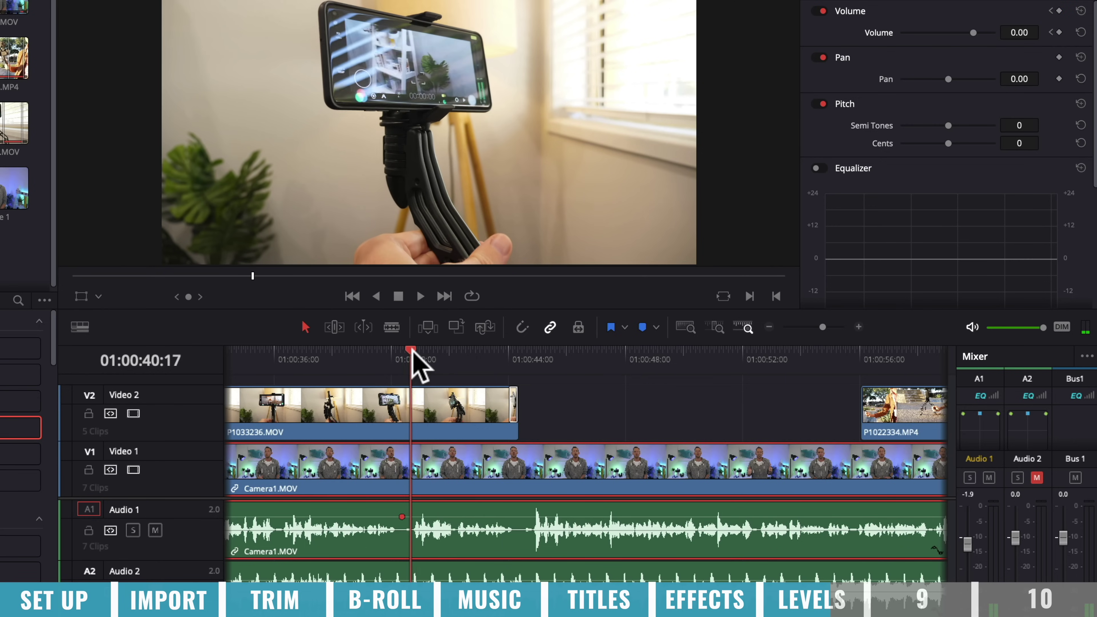
{"action": "left_click_drag", "start_coordinate": [412, 352], "coordinate": [413, 352]}
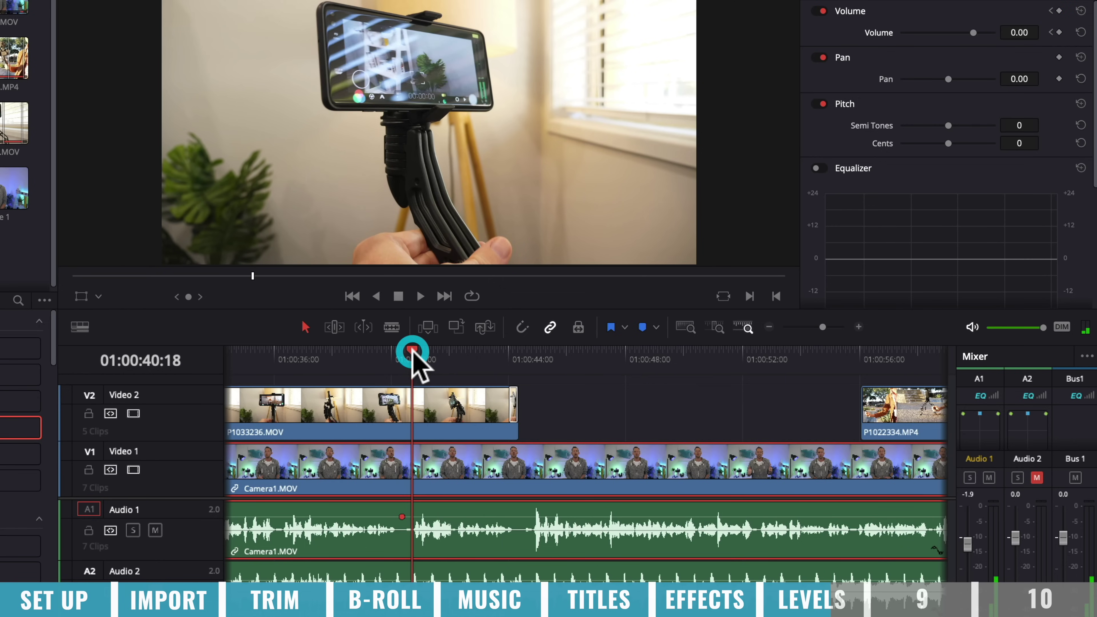
{"action": "left_click_drag", "start_coordinate": [414, 352], "coordinate": [524, 349]}
{"action": "left_click", "coordinate": [1059, 32]}
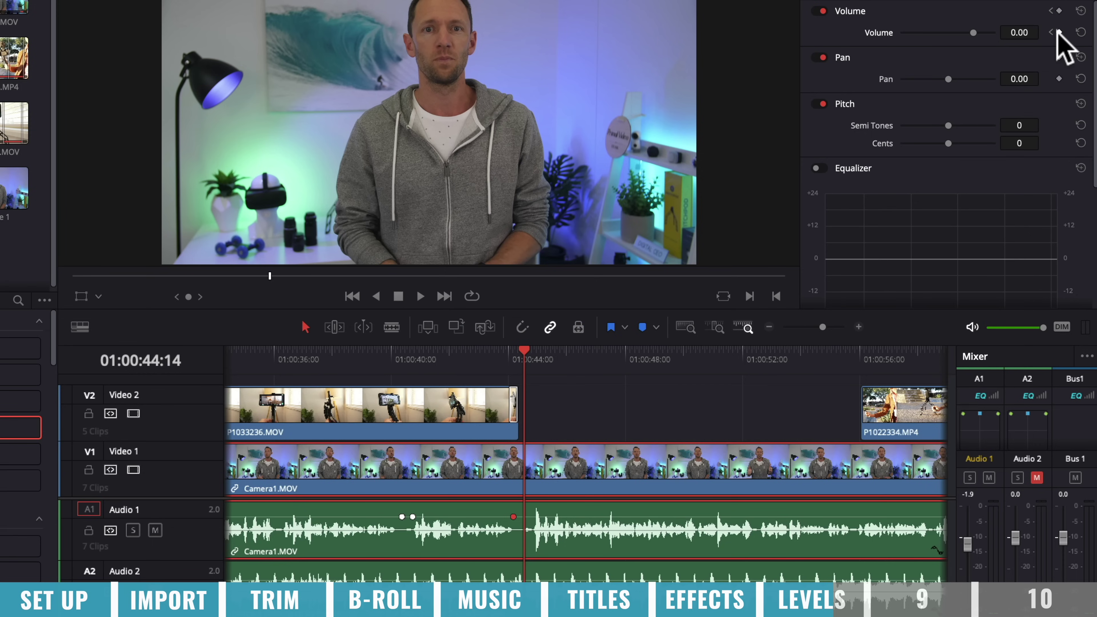
{"action": "left_click", "coordinate": [513, 517], "text": "alt"}
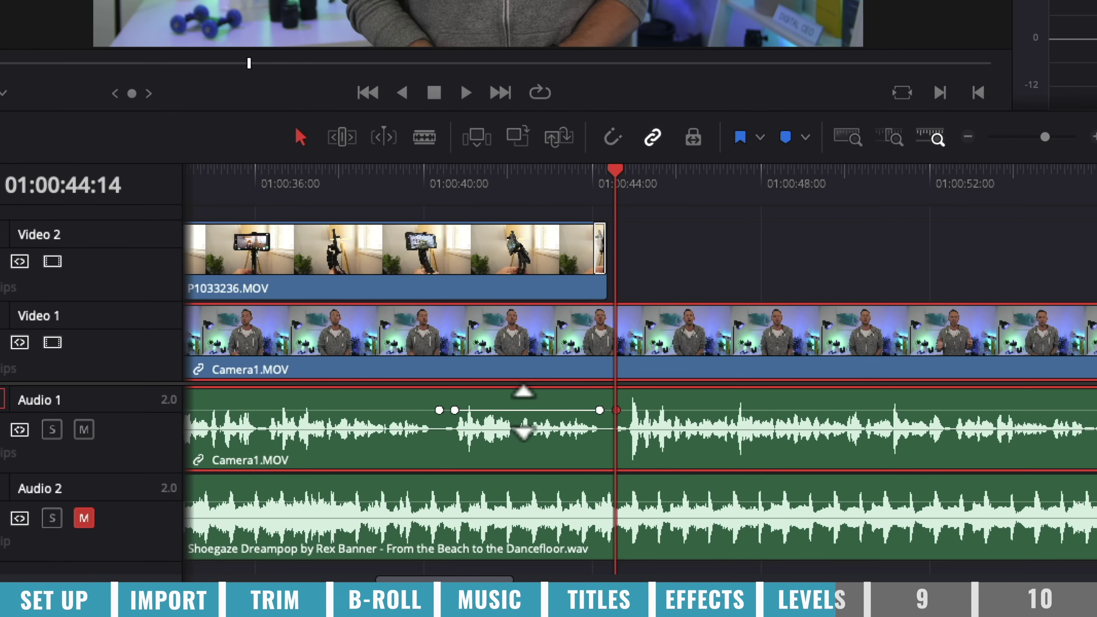
Step: Lower the volume line between the clip's two inner keyframes, and raise it back up slightly
{"action": "left_click_drag", "start_coordinate": [523, 410], "coordinate": [565, 418]}
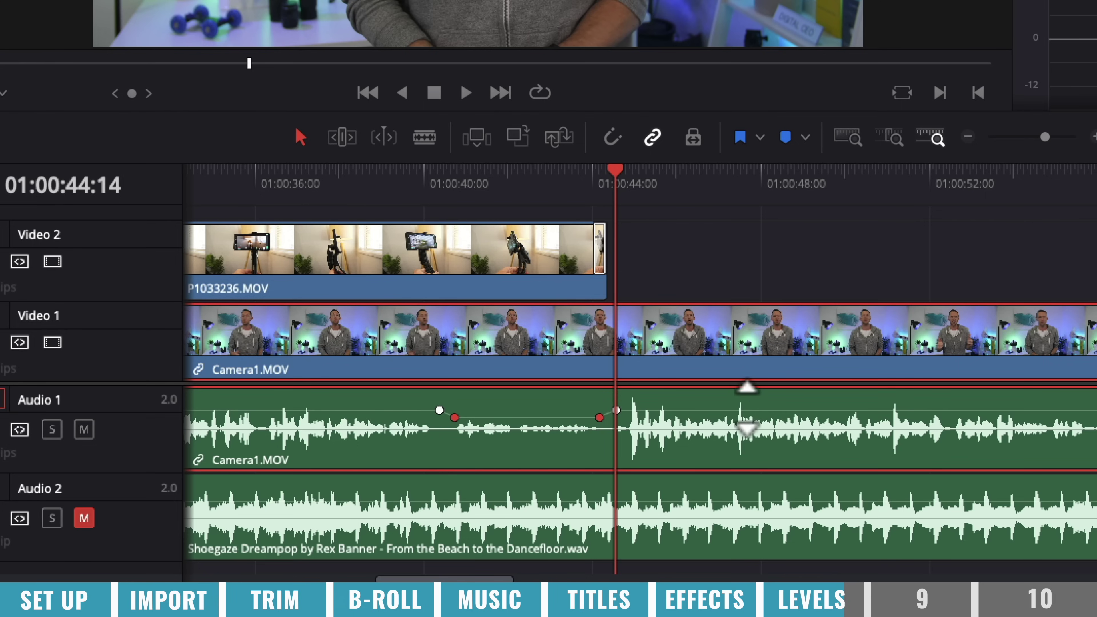
{"action": "left_click", "coordinate": [526, 415]}
{"action": "left_click_drag", "start_coordinate": [526, 413], "coordinate": [524, 409]}
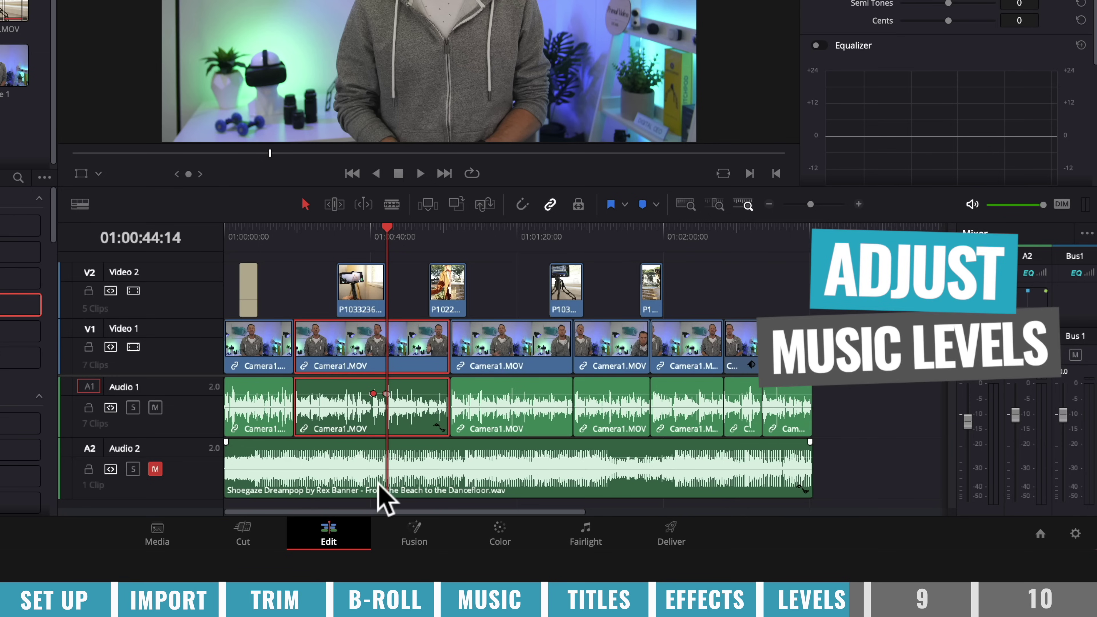
Step: Unmute the Audio 2 music track and set its level to -31 dB in the Mixer while checking it in playback
{"action": "left_click", "coordinate": [367, 463]}
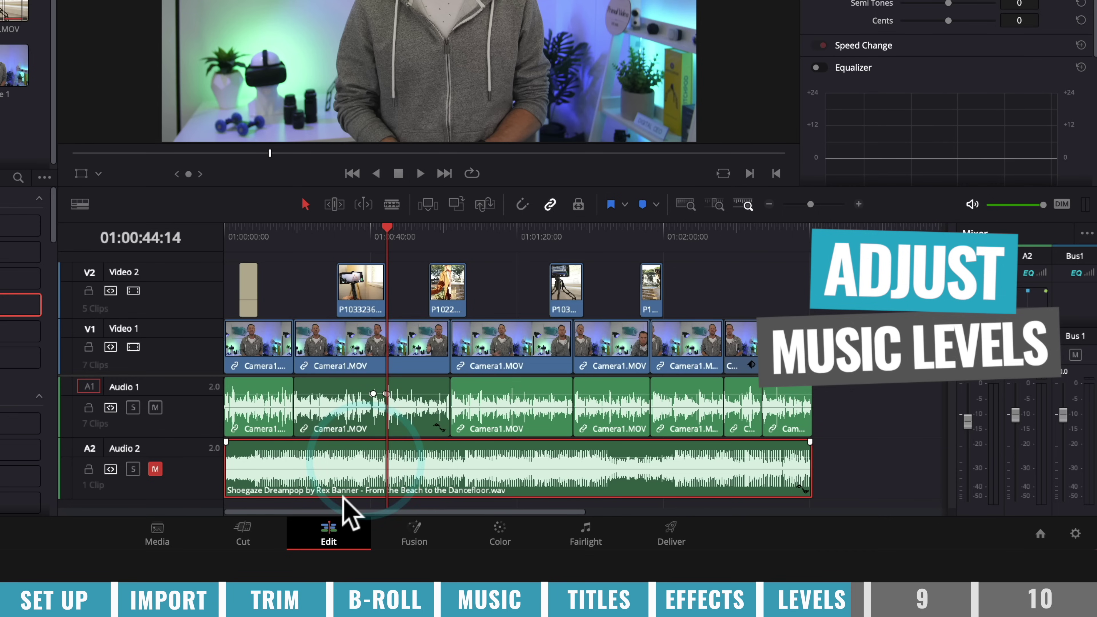
{"action": "left_click", "coordinate": [155, 469]}
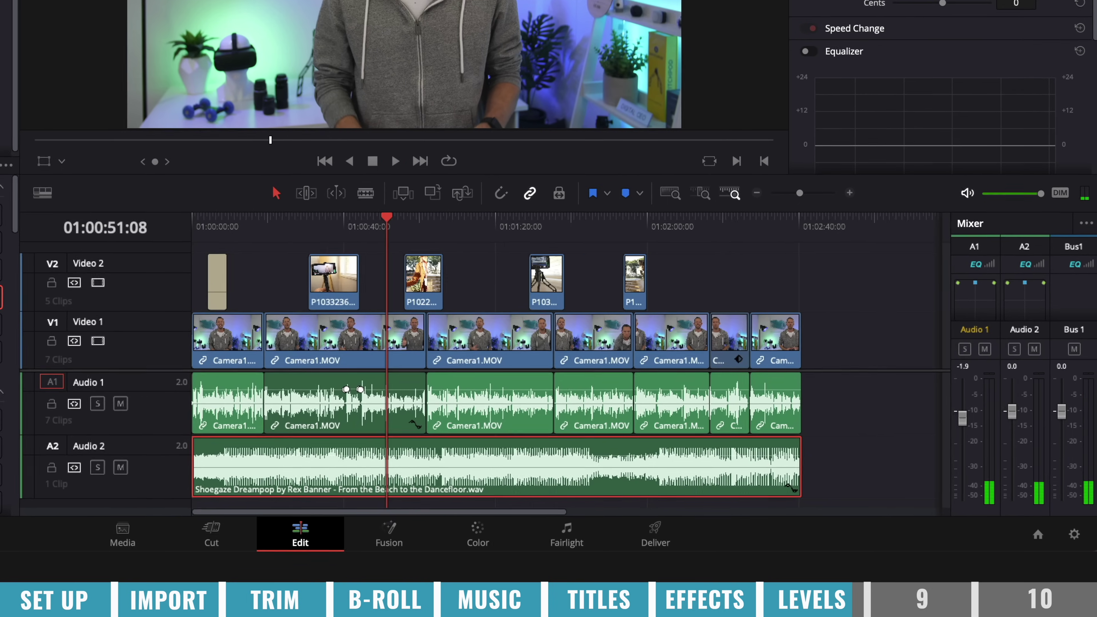
{"action": "key", "text": "space"}
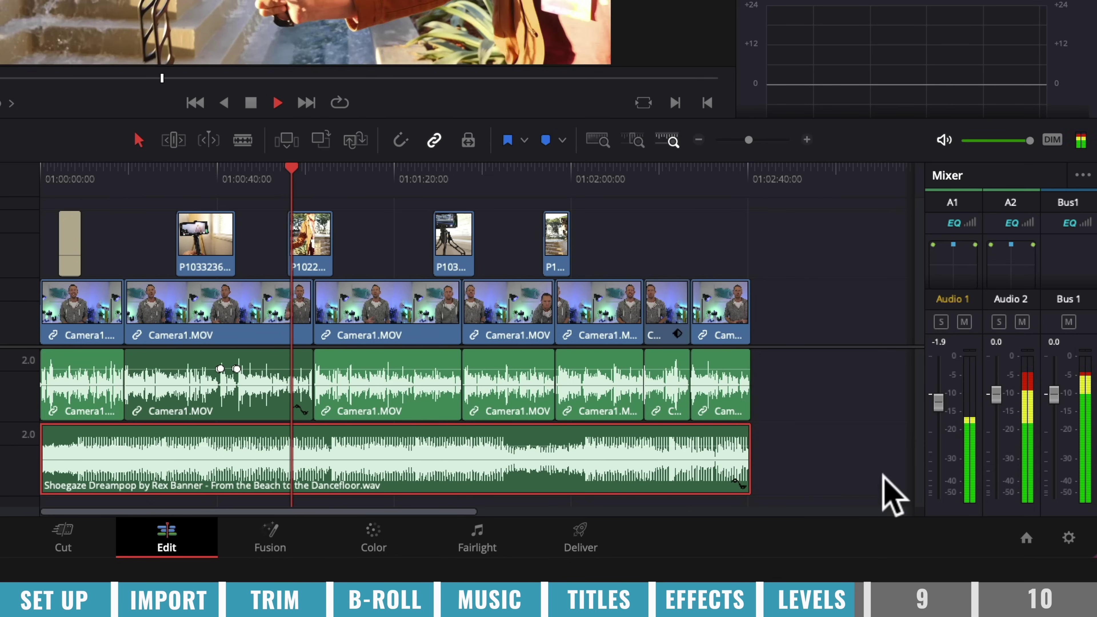
{"action": "left_click_drag", "start_coordinate": [996, 394], "coordinate": [1002, 460]}
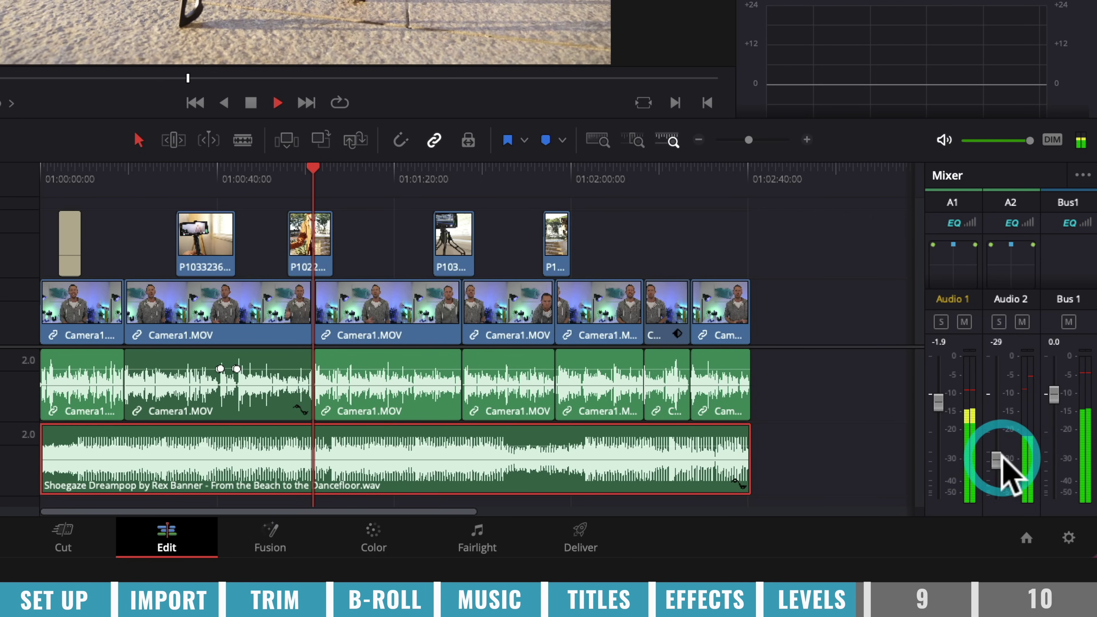
{"action": "key", "text": "space"}
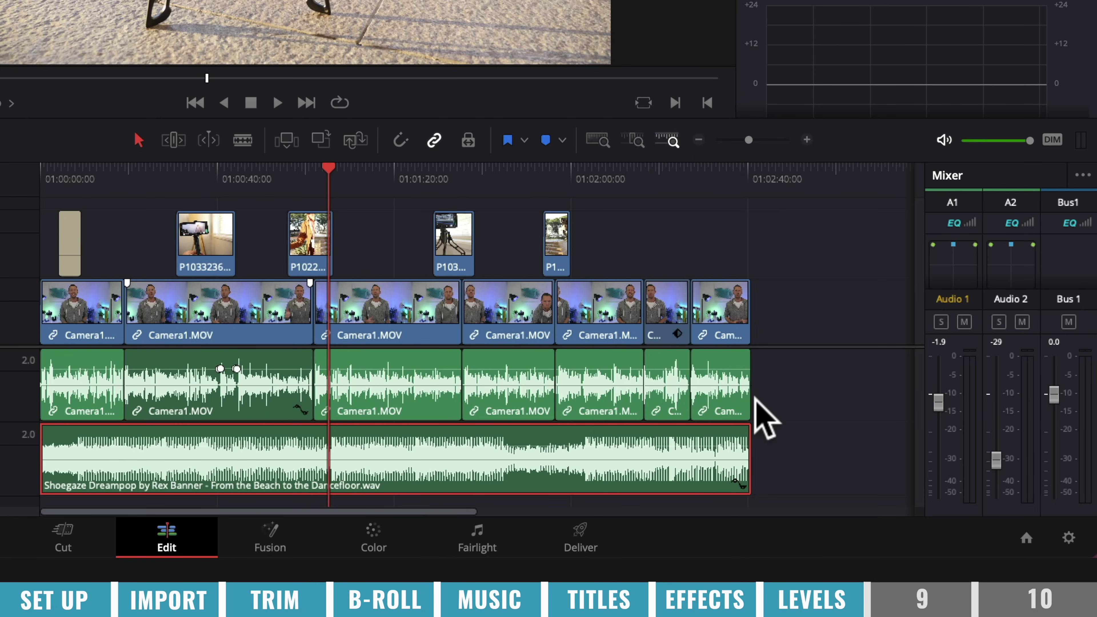
{"action": "left_click_drag", "start_coordinate": [996, 460], "coordinate": [997, 458]}
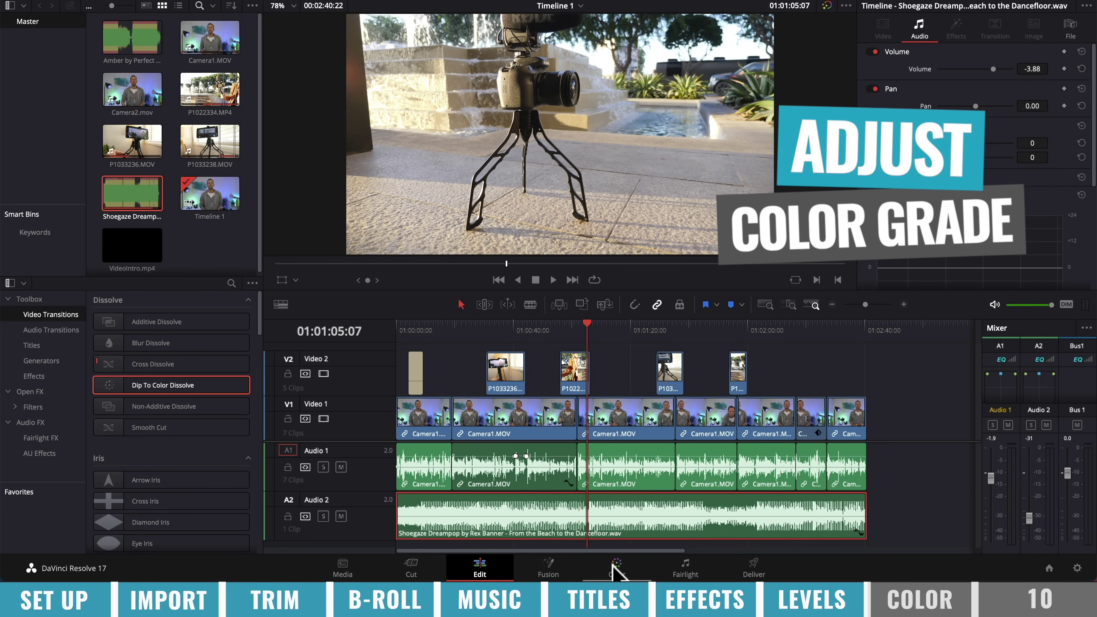
Step: Return the playhead to the timeline start and show the Scopes on the Color page
{"action": "left_click_drag", "start_coordinate": [588, 329], "coordinate": [375, 327]}
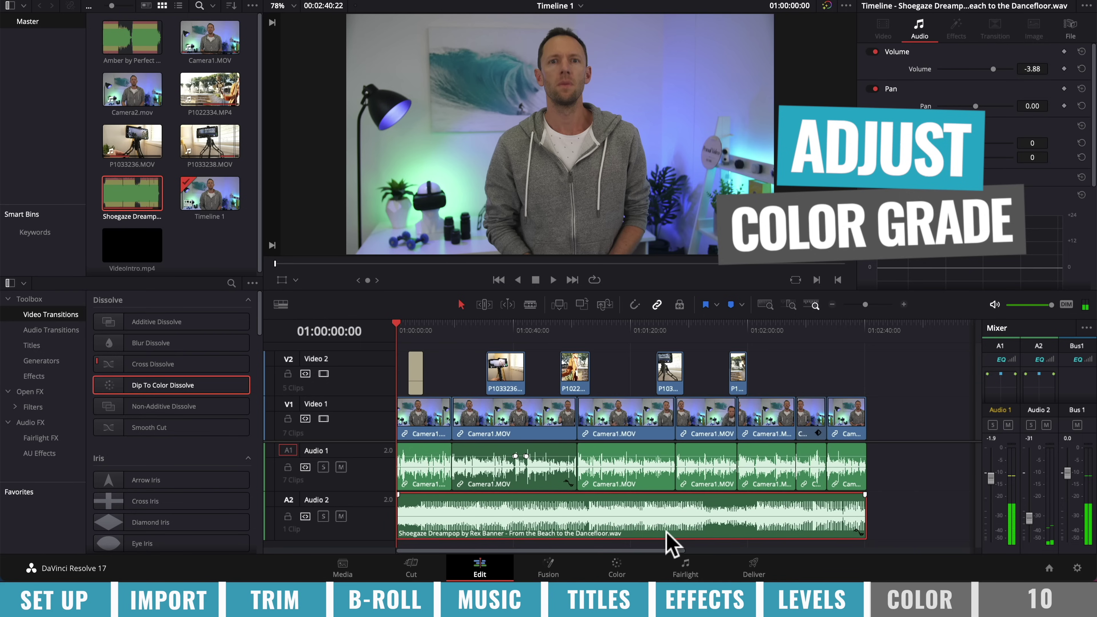
{"action": "left_click", "coordinate": [619, 561]}
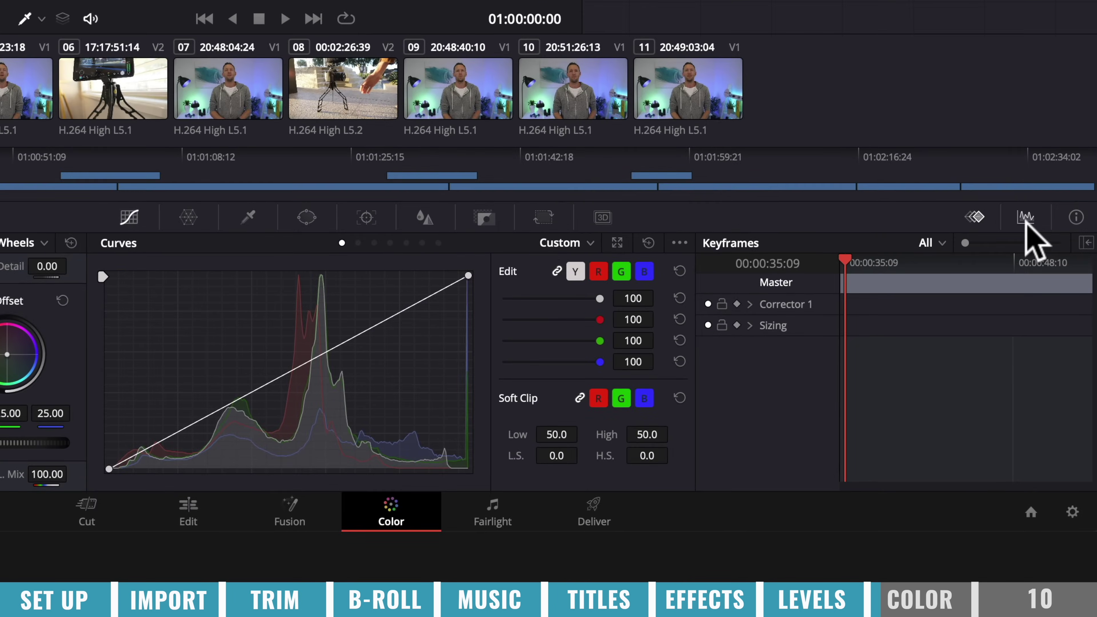
{"action": "left_click", "coordinate": [1026, 217]}
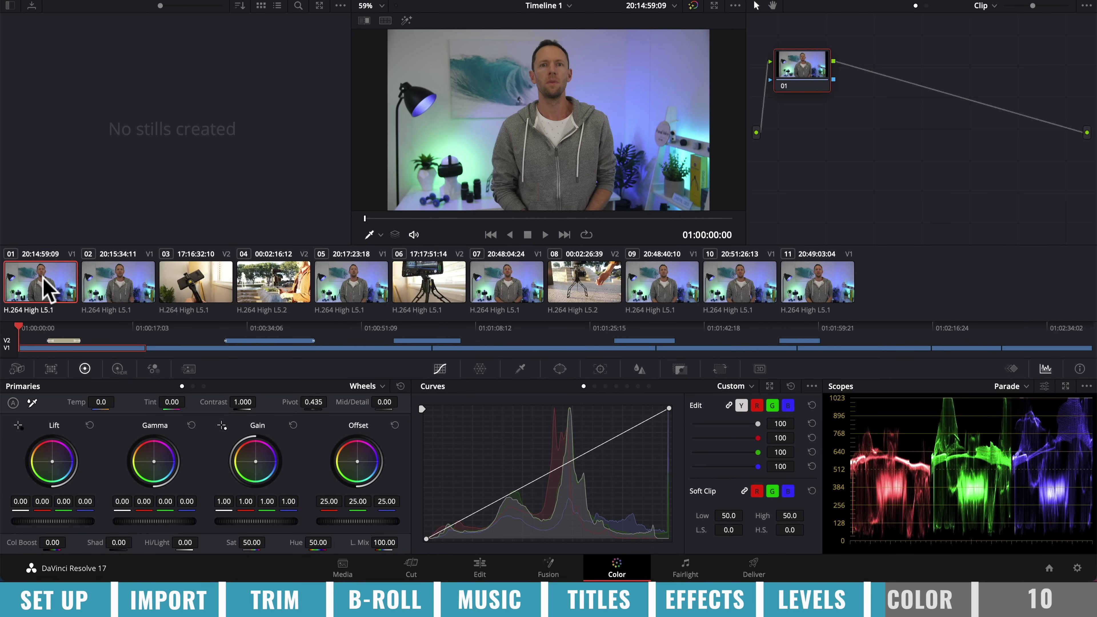
Step: Compare the scopes of several Camera1 and B-roll clips, including clips 05 and 06, and return to the first clip
{"action": "left_click", "coordinate": [255, 283]}
{"action": "left_click", "coordinate": [341, 288]}
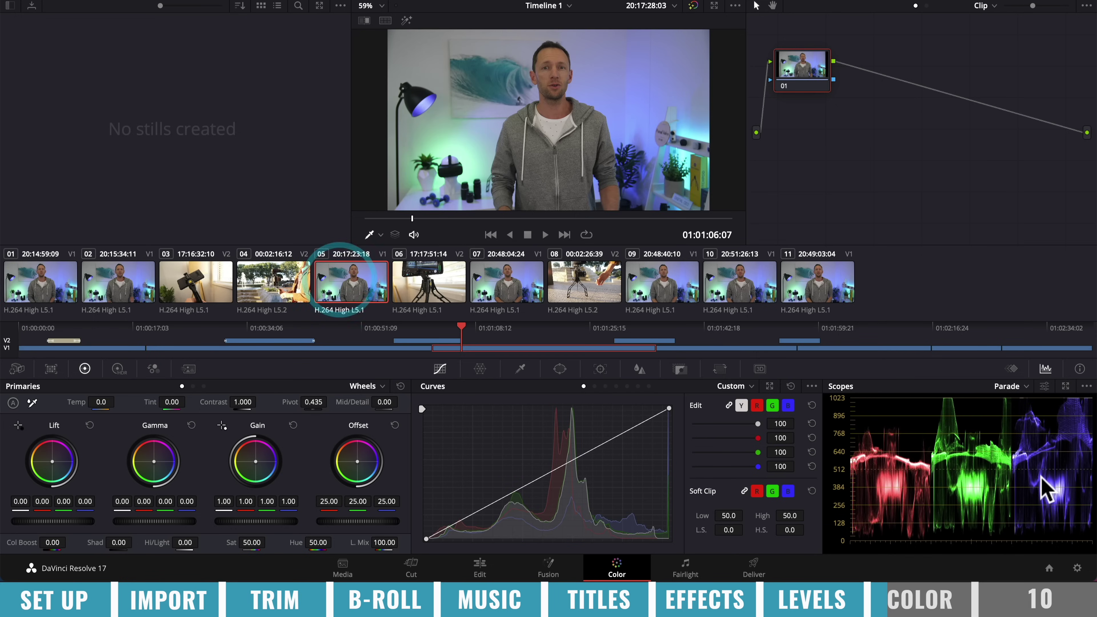
{"action": "left_click", "coordinate": [435, 286]}
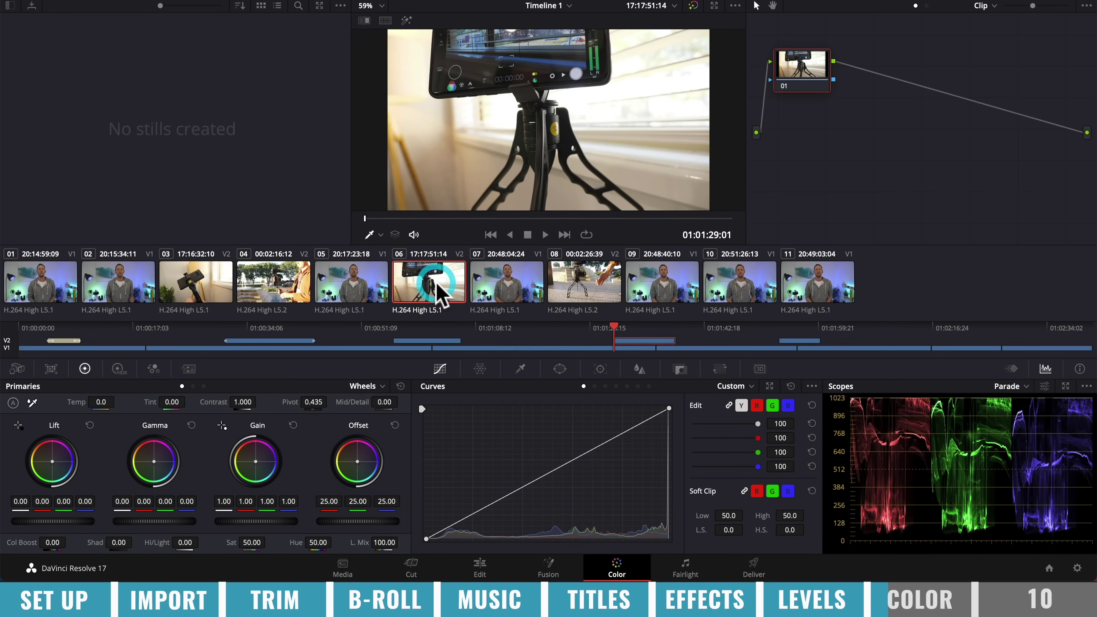
{"action": "left_click", "coordinate": [43, 290]}
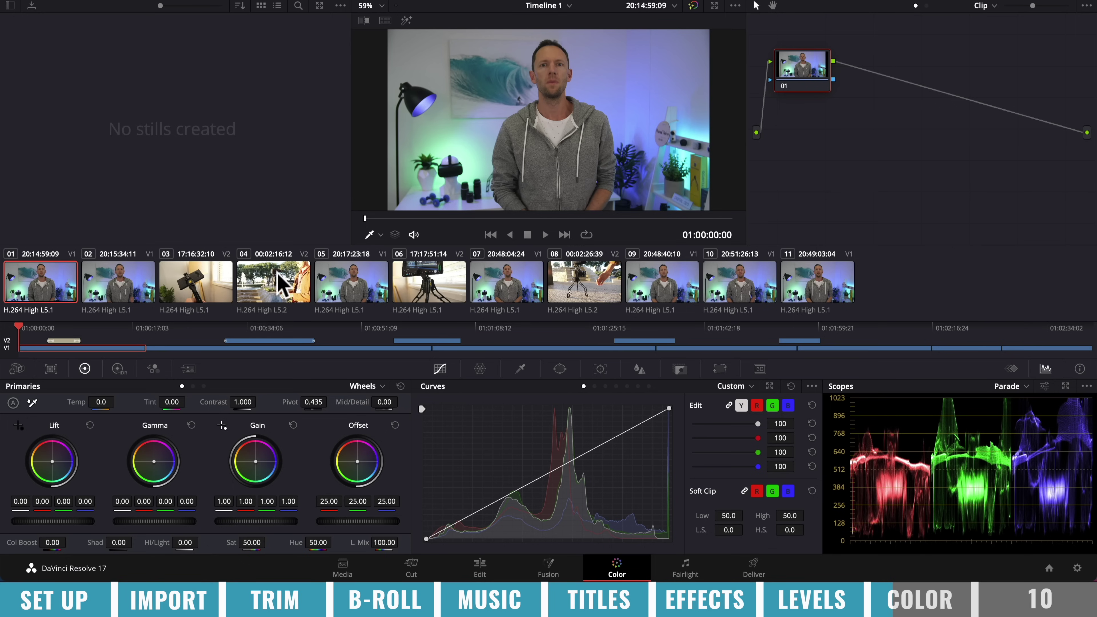
{"action": "left_click", "coordinate": [197, 290]}
{"action": "left_click", "coordinate": [273, 289]}
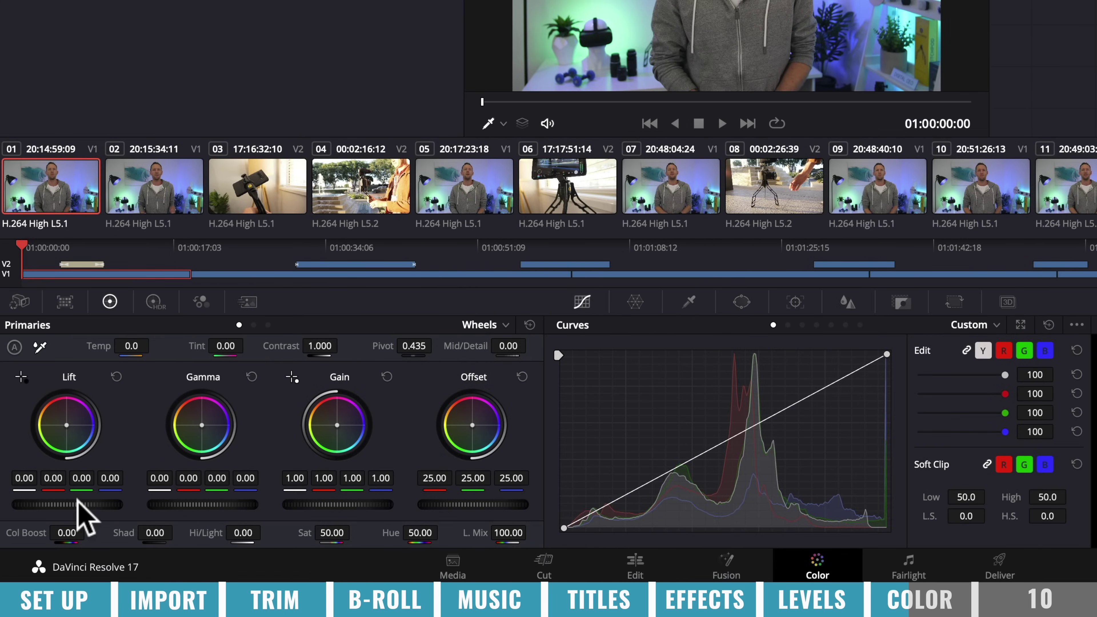
Step: Balance the first clip's tones in the primary wheels with Lift at -0.02, Gamma at 0.12 and Gain at 1.03
{"action": "left_click_drag", "start_coordinate": [67, 505], "coordinate": [64, 504]}
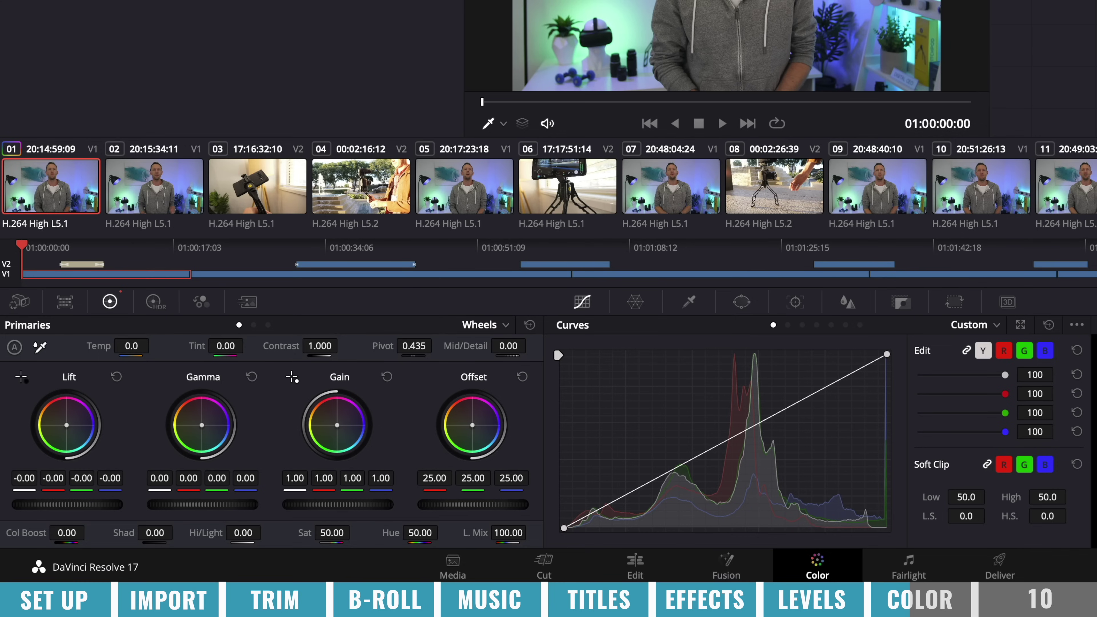
{"action": "left_click_drag", "start_coordinate": [65, 505], "coordinate": [54, 541]}
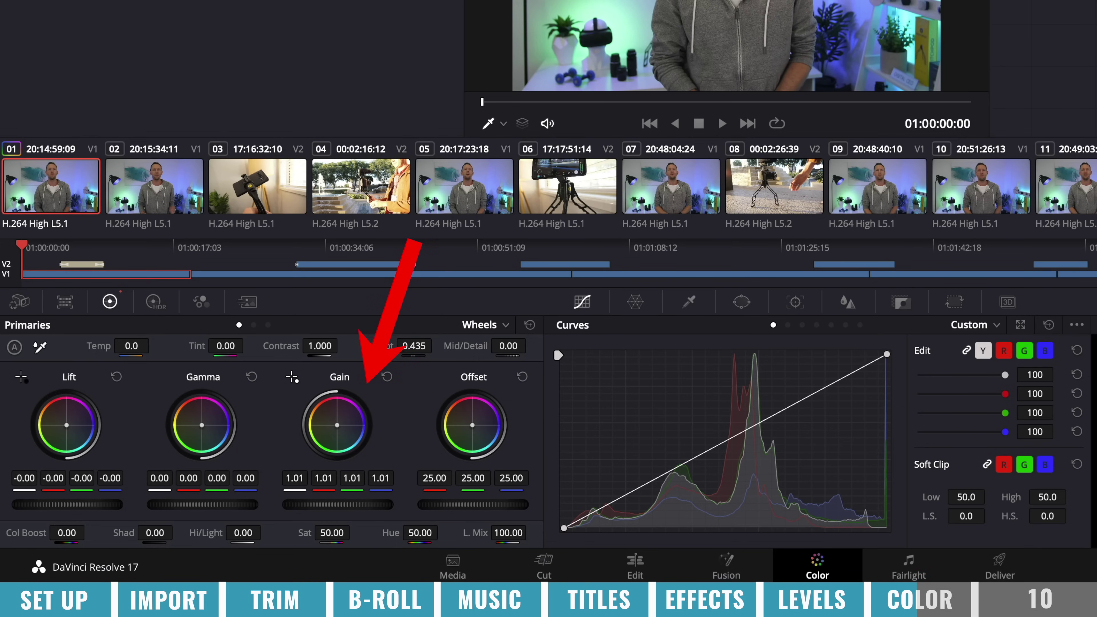
{"action": "left_click_drag", "start_coordinate": [338, 505], "coordinate": [314, 505]}
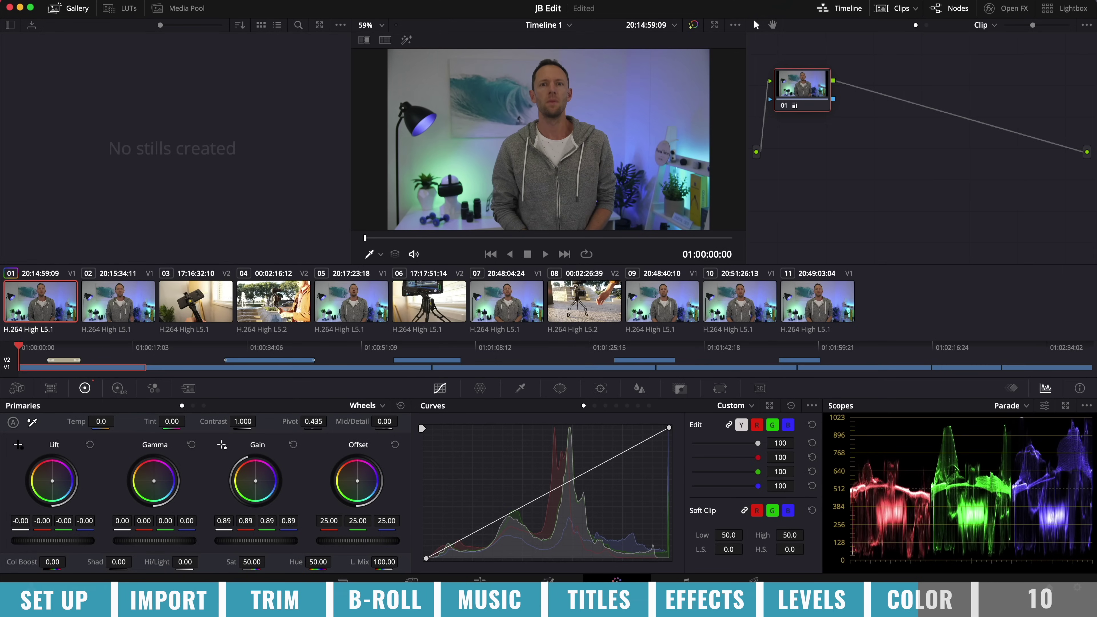
{"action": "left_click_drag", "start_coordinate": [243, 540], "coordinate": [254, 541]}
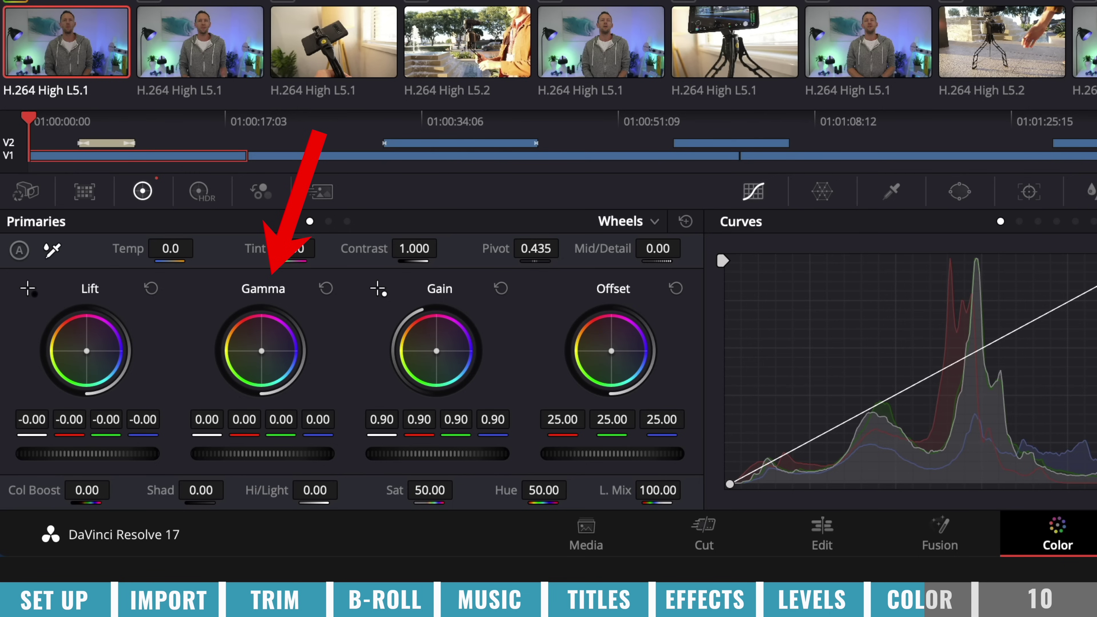
{"action": "mouse_move", "coordinate": [262, 453]}
{"action": "left_mouse_down"}
{"action": "mouse_move", "coordinate": [250, 453]}
{"action": "mouse_move", "coordinate": [272, 453]}
{"action": "left_mouse_up"}
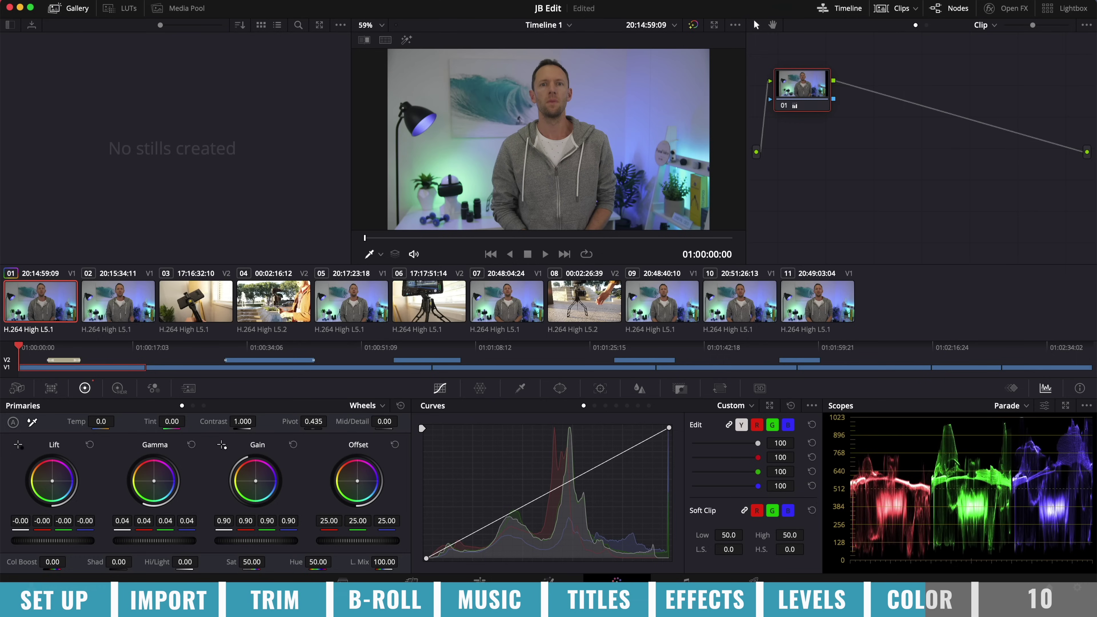
{"action": "mouse_move", "coordinate": [154, 540]}
{"action": "left_mouse_down"}
{"action": "mouse_move", "coordinate": [169, 541]}
{"action": "mouse_move", "coordinate": [157, 540]}
{"action": "left_mouse_up"}
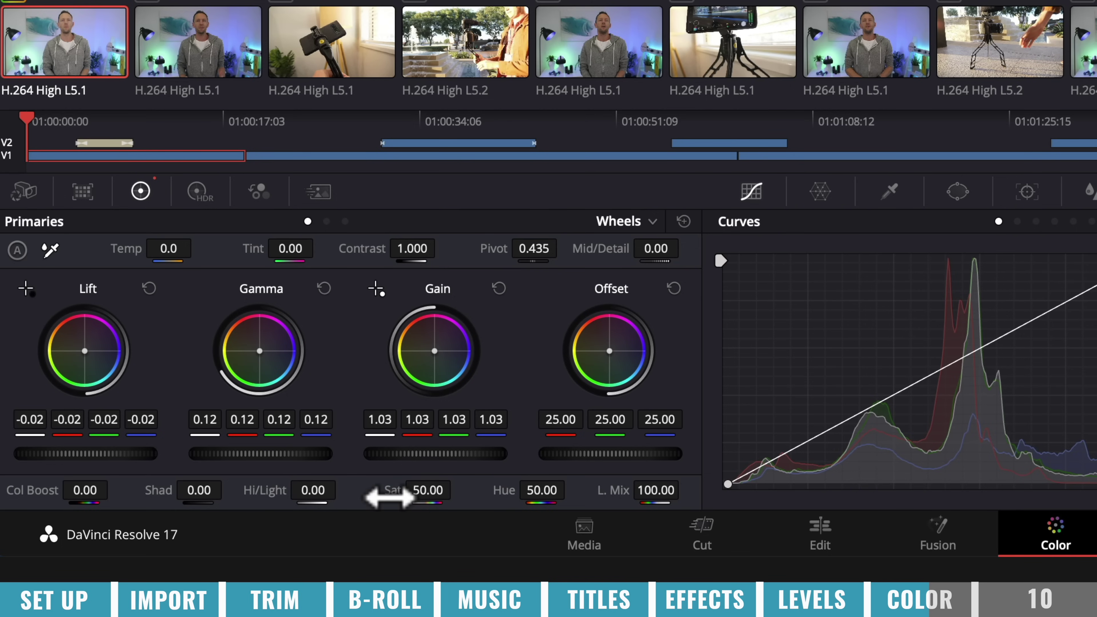
Step: Set the first clip's saturation to 63.60 and slightly shift the colour balance of its Gamma wheel
{"action": "left_click_drag", "start_coordinate": [419, 493], "coordinate": [402, 491]}
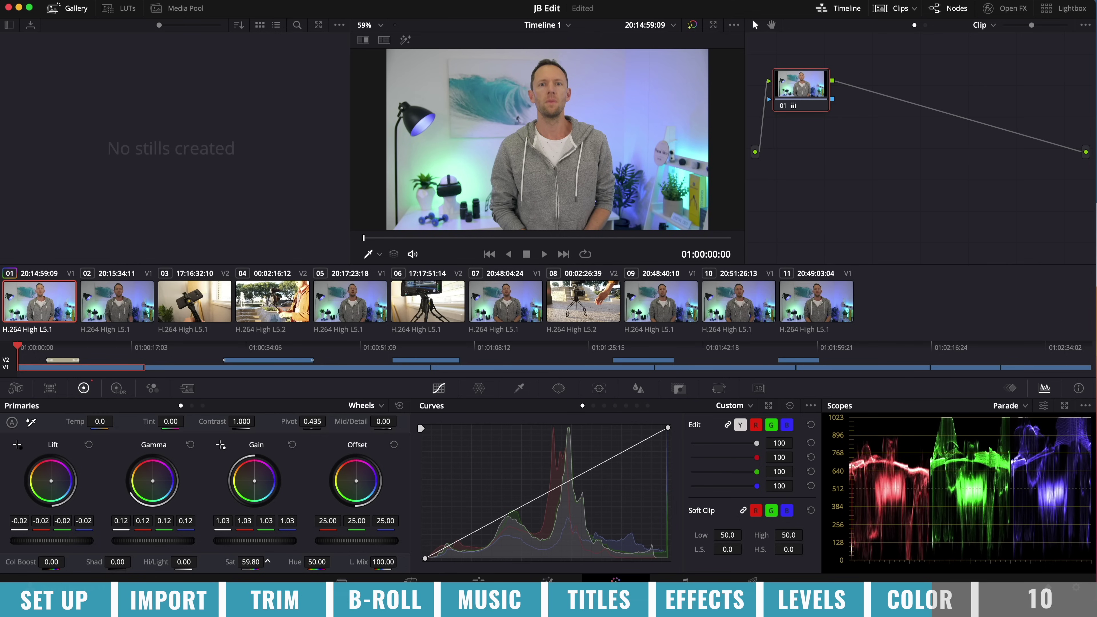
{"action": "mouse_move", "coordinate": [251, 562]}
{"action": "left_mouse_down"}
{"action": "mouse_move", "coordinate": [225, 562]}
{"action": "mouse_move", "coordinate": [247, 561]}
{"action": "left_mouse_up"}
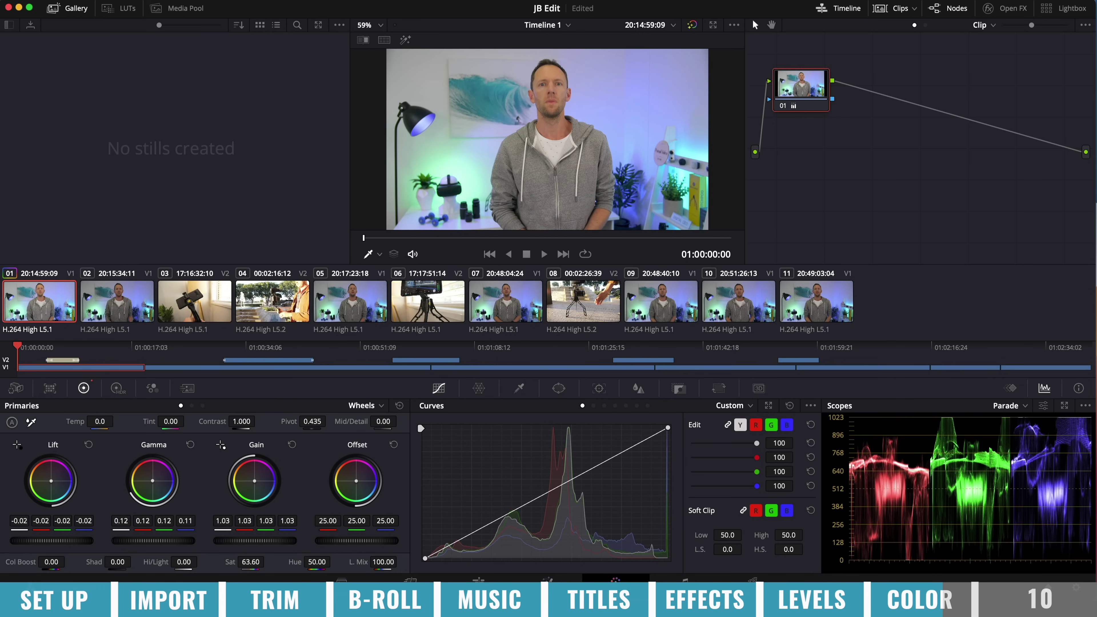
{"action": "left_click_drag", "start_coordinate": [259, 351], "coordinate": [264, 354]}
{"action": "left_click_drag", "start_coordinate": [155, 481], "coordinate": [151, 482]}
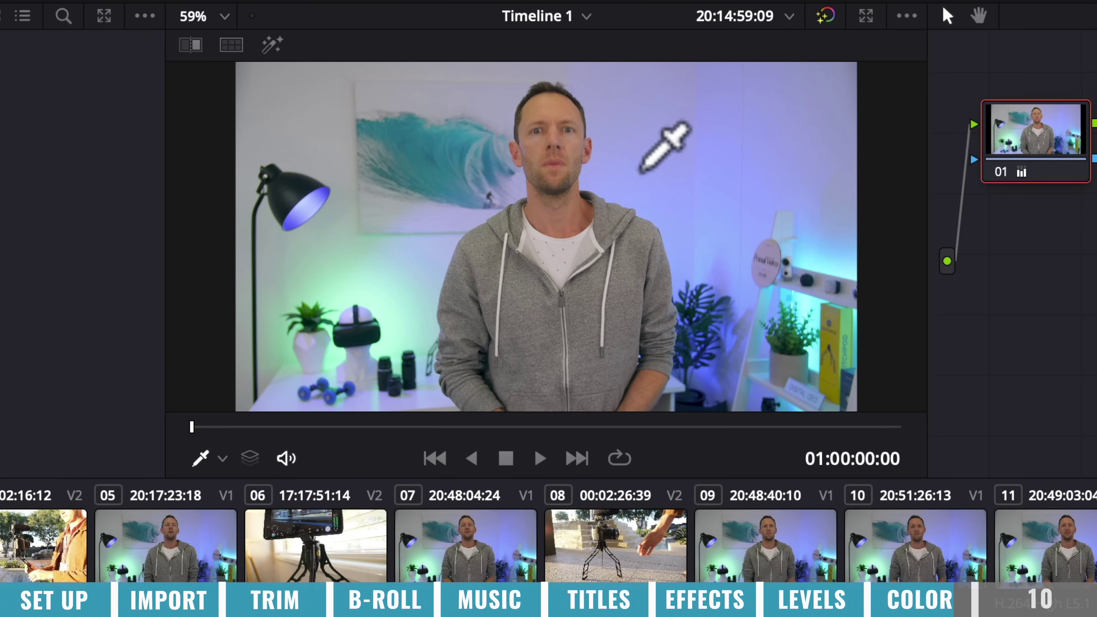
Step: Grab a still of the graded first clip into the Gallery
{"action": "right_click", "coordinate": [642, 172]}
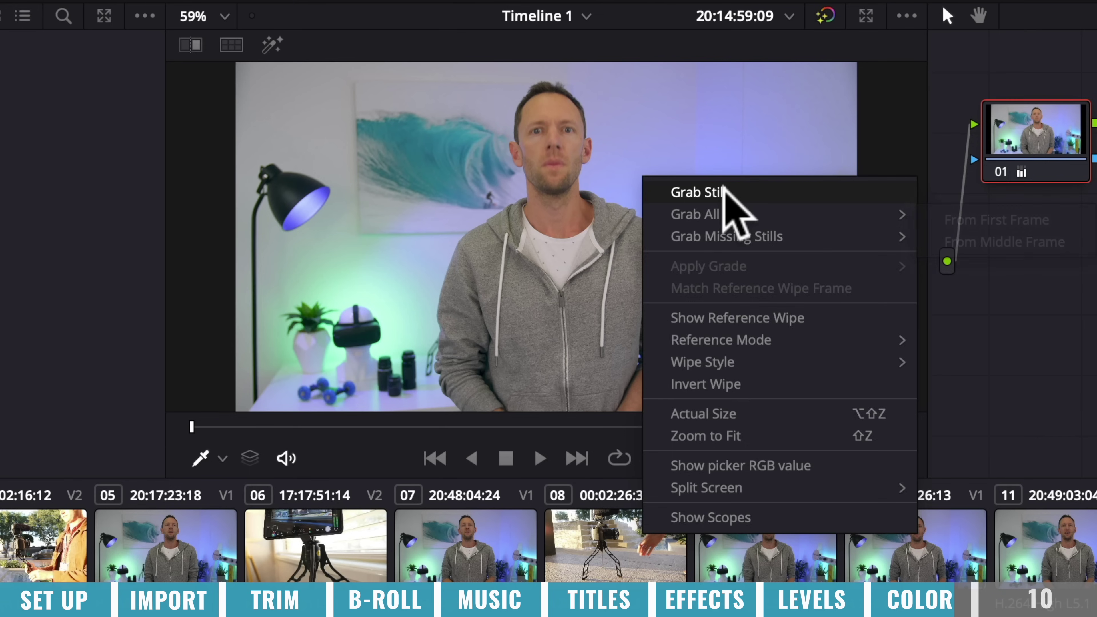
{"action": "left_click", "coordinate": [725, 191]}
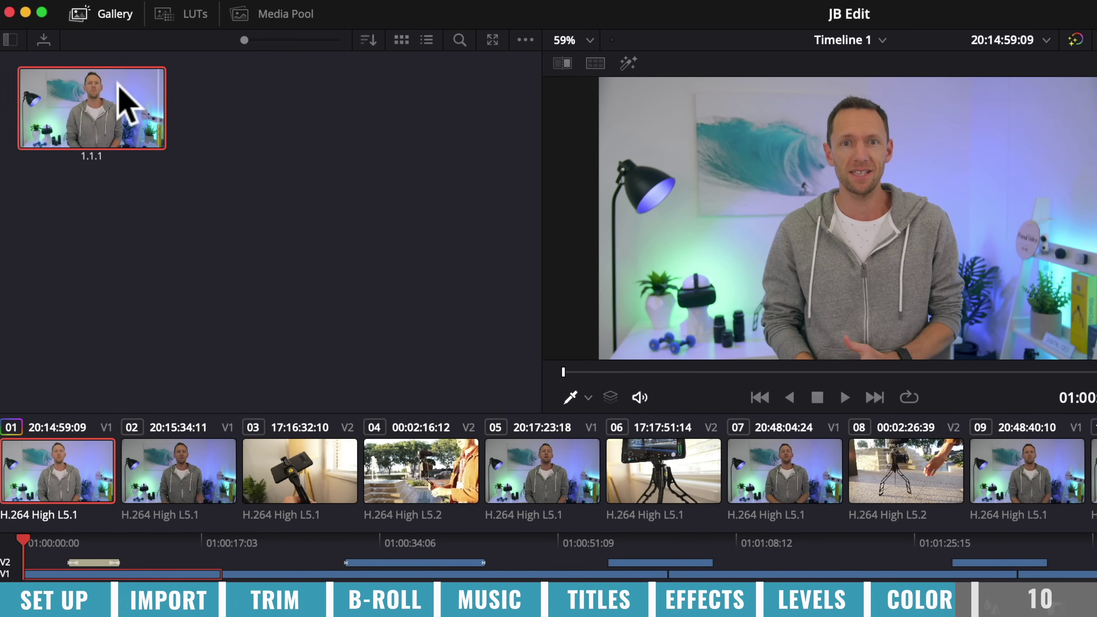
Step: Apply the grade stored in the Gallery still 1.1.1 to clip 02
{"action": "double_click", "coordinate": [87, 74]}
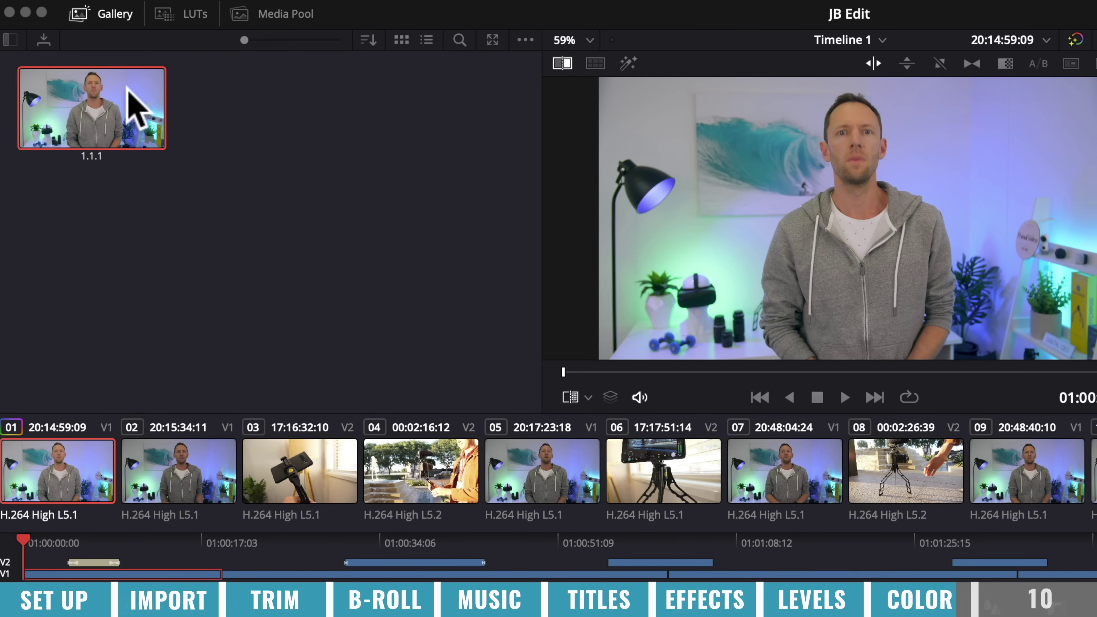
{"action": "left_click", "coordinate": [173, 467]}
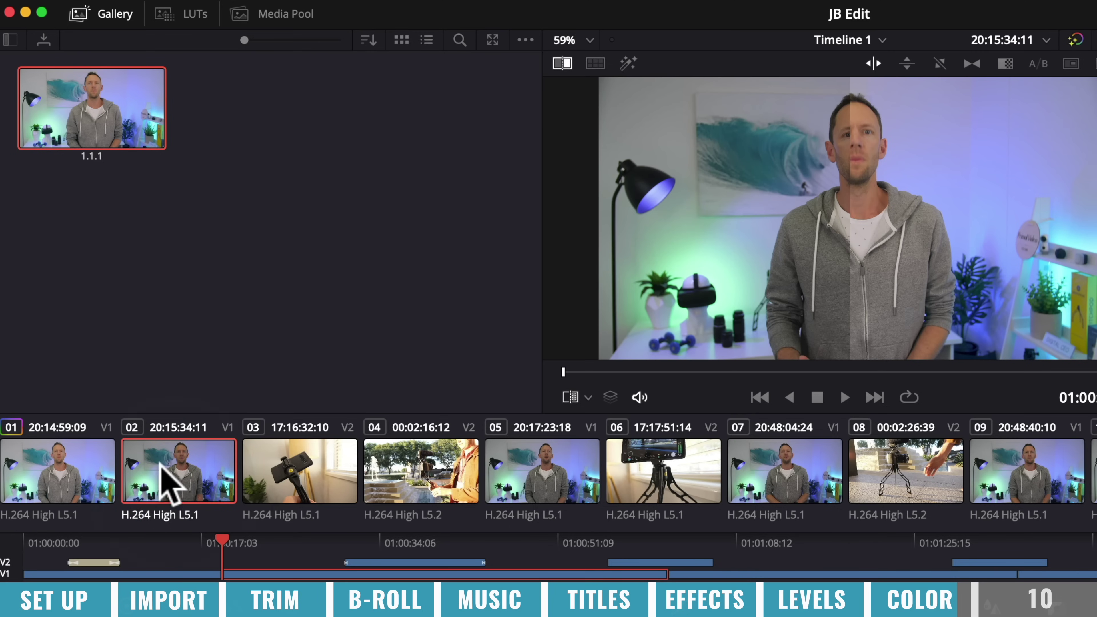
{"action": "right_click", "coordinate": [79, 111]}
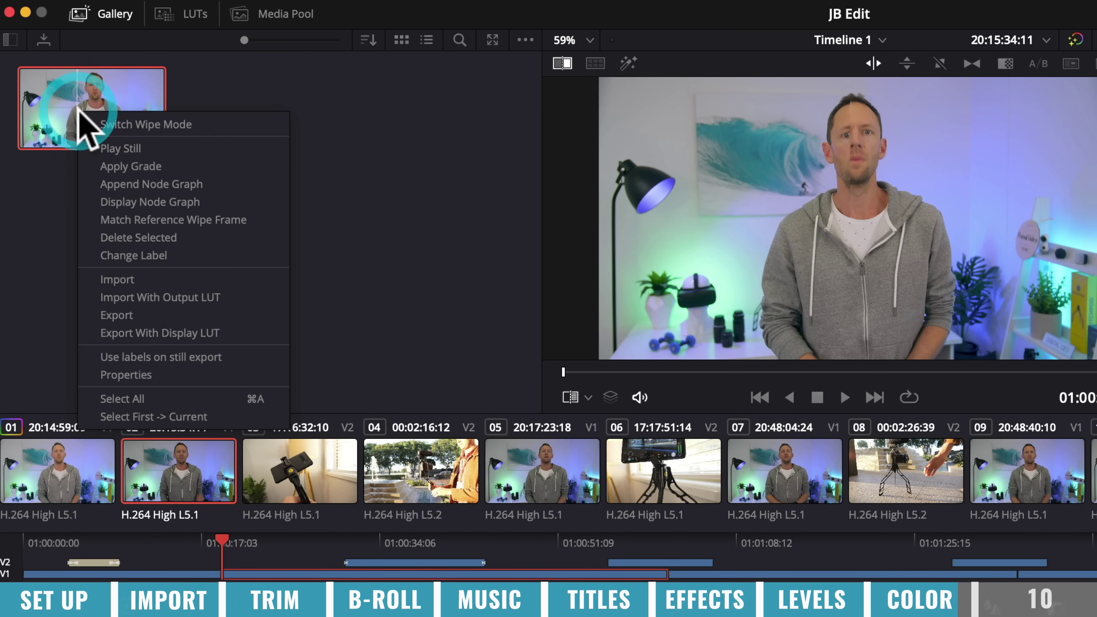
{"action": "left_click", "coordinate": [216, 167]}
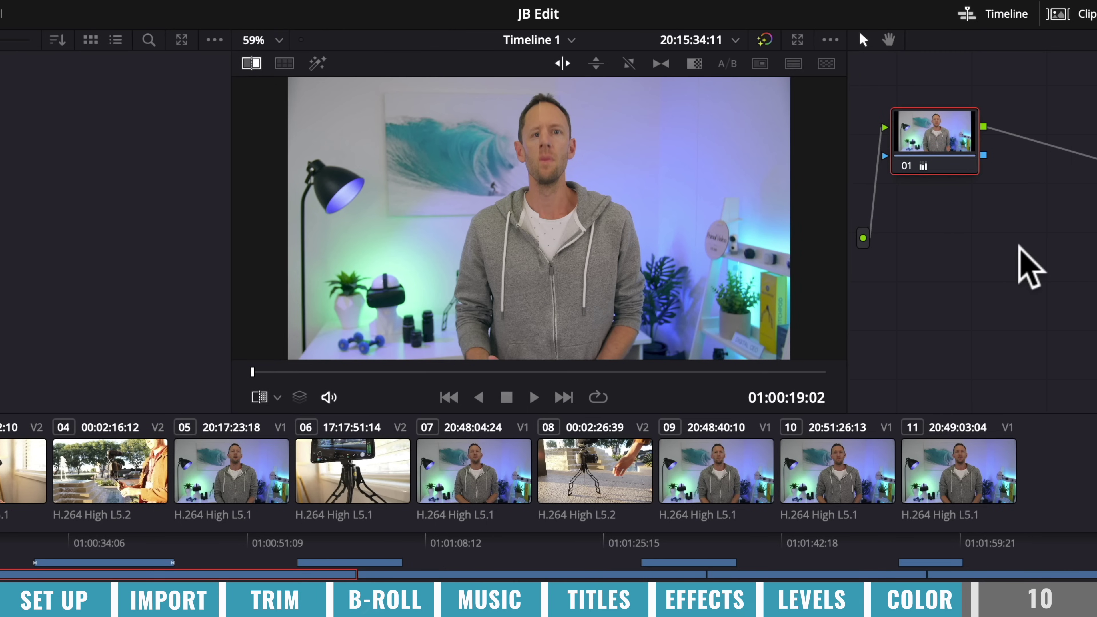
Step: Copy the graded node 01 of clip 02 and paste its grade onto clip 05
{"action": "left_click", "coordinate": [1019, 245]}
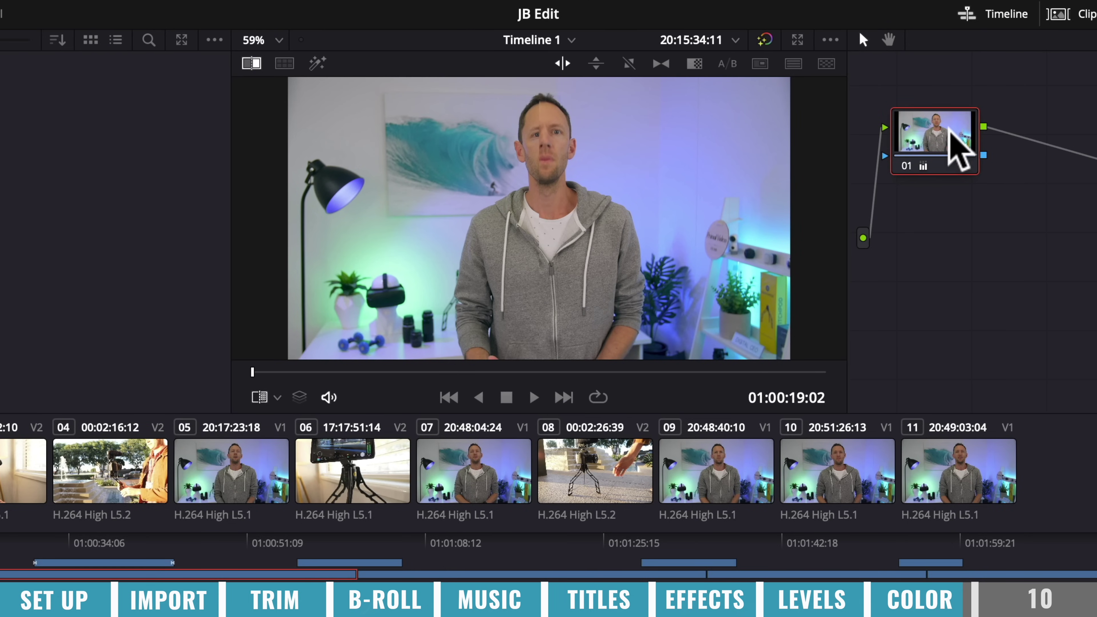
{"action": "mouse_move", "coordinate": [941, 129]}
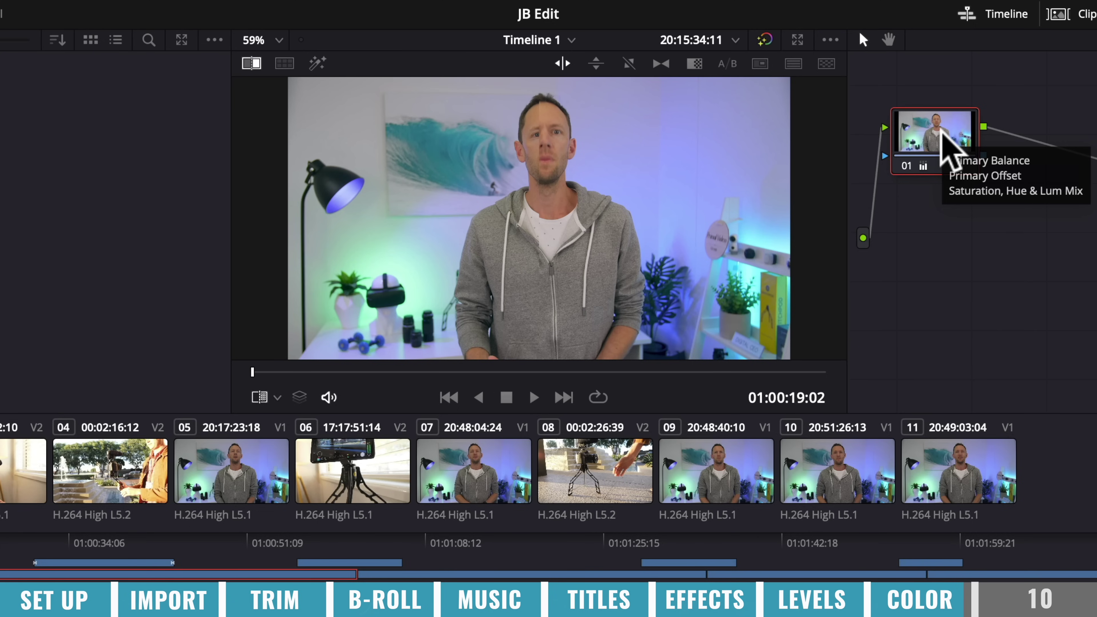
{"action": "left_click", "coordinate": [941, 129]}
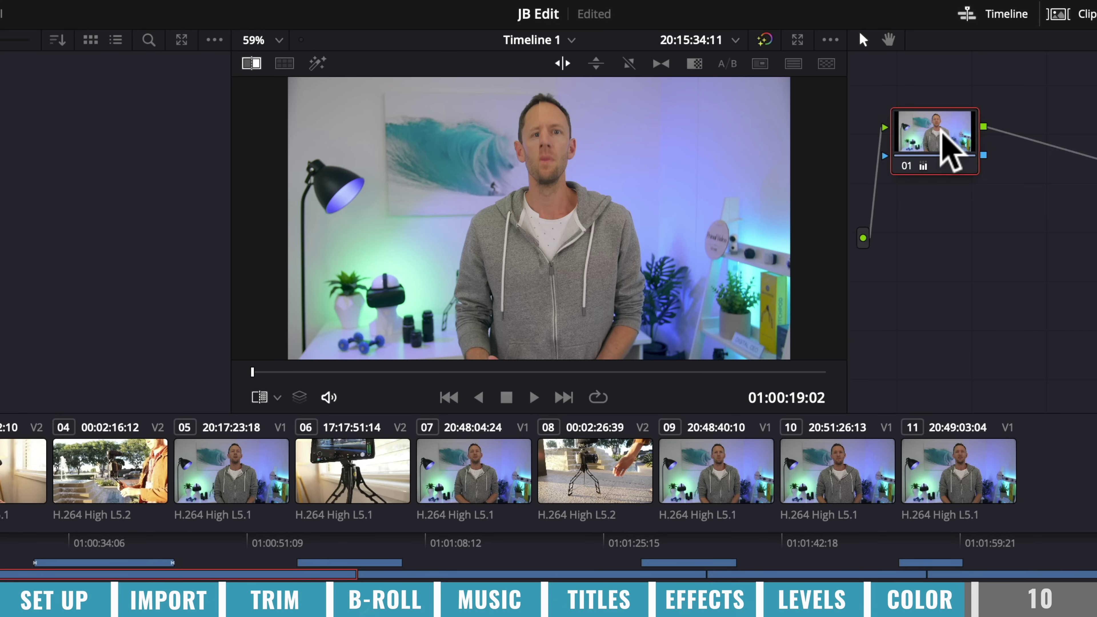
{"action": "key", "text": "ctrl+c"}
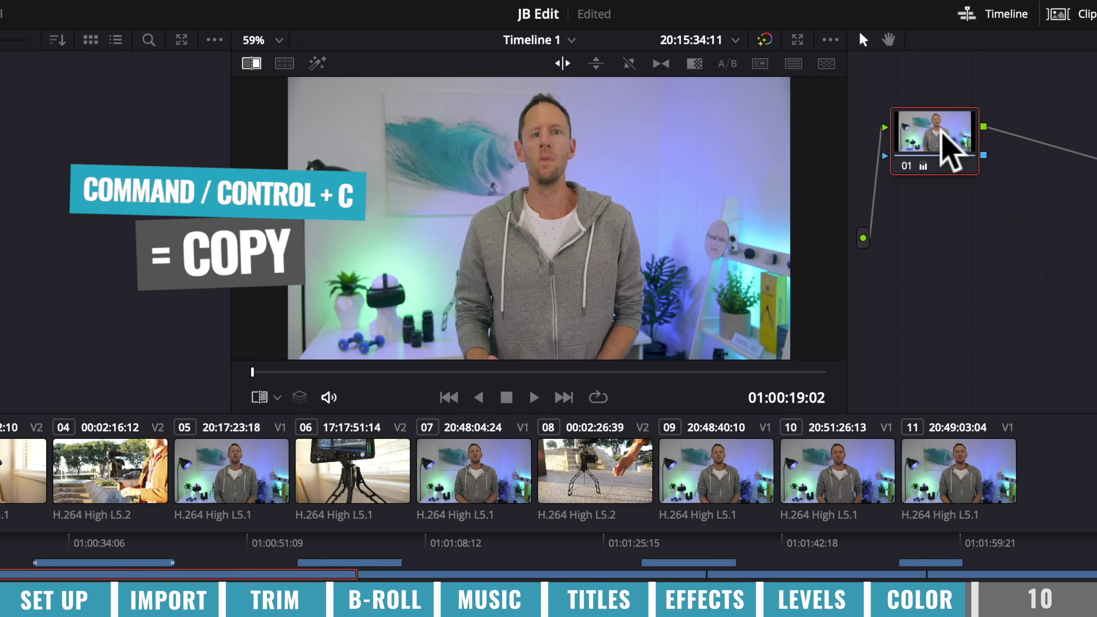
{"action": "left_click", "coordinate": [218, 462]}
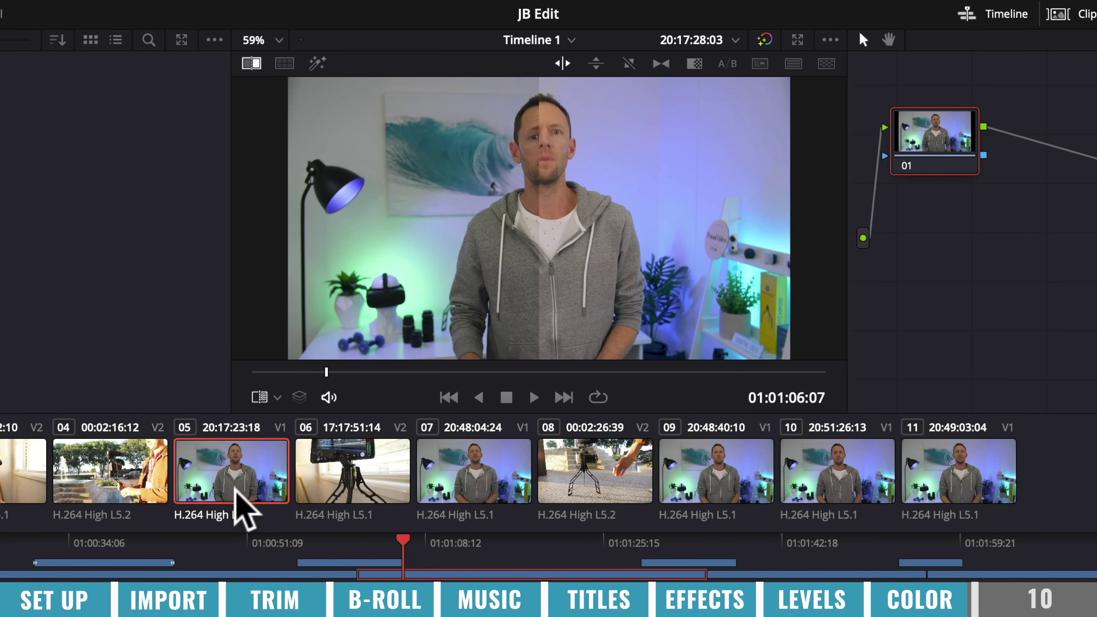
{"action": "key", "text": "ctrl+v"}
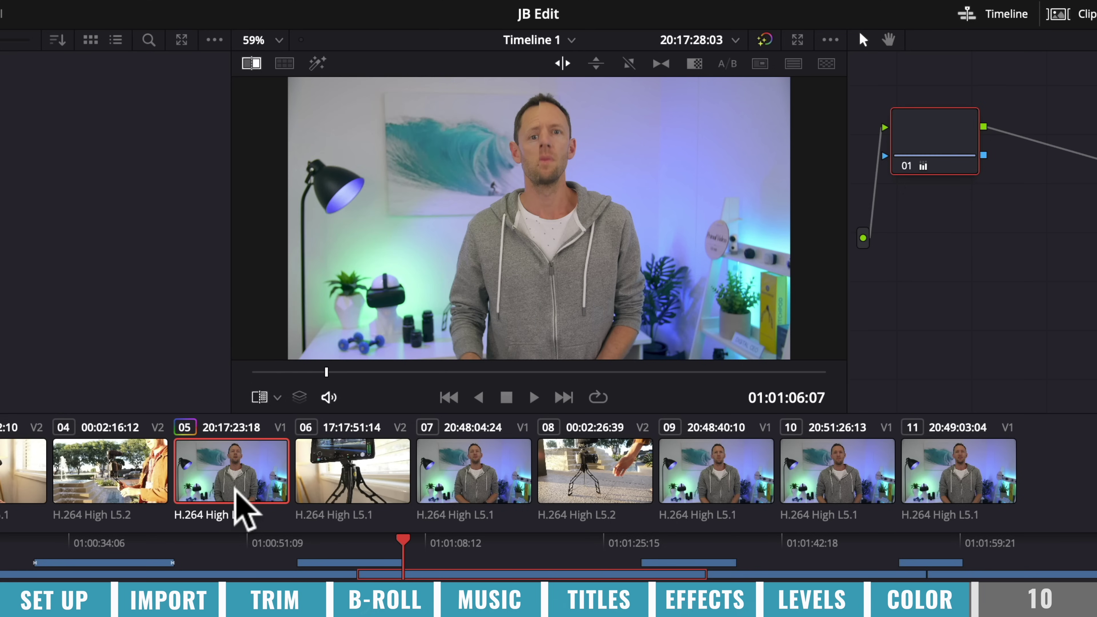
Step: Paste the copied grade onto clips 07, 09, 10 and 11, and check B-roll clips 08 and 06
{"action": "left_click", "coordinate": [497, 473]}
{"action": "key", "text": "ctrl+v"}
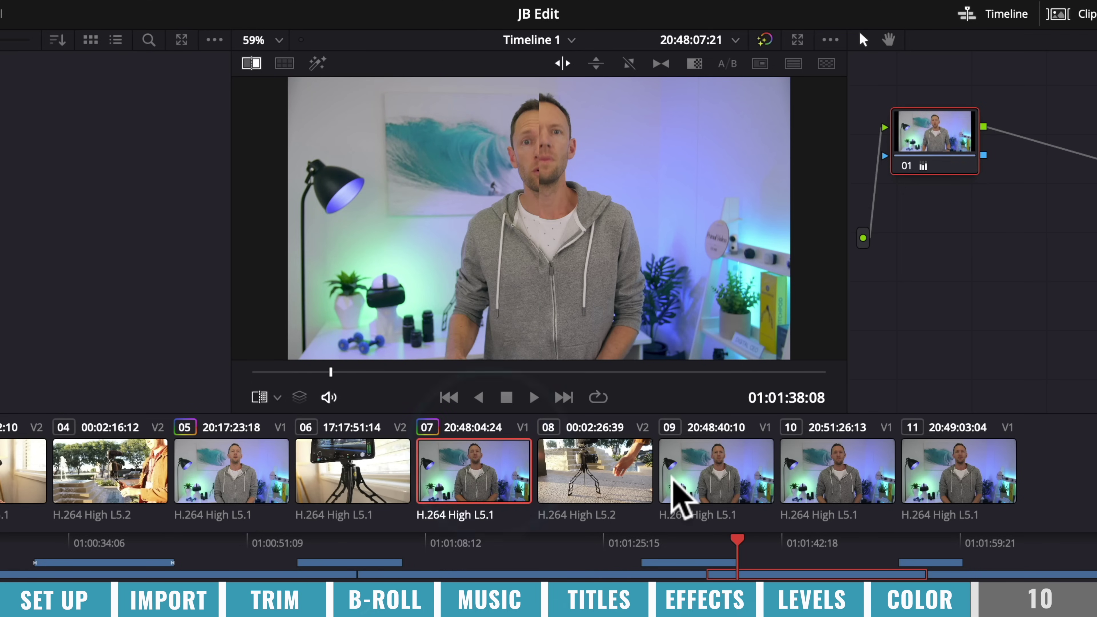
{"action": "left_click", "coordinate": [679, 490]}
{"action": "key", "text": "ctrl+v"}
{"action": "left_click", "coordinate": [838, 475]}
{"action": "left_click", "coordinate": [993, 497], "text": "shift"}
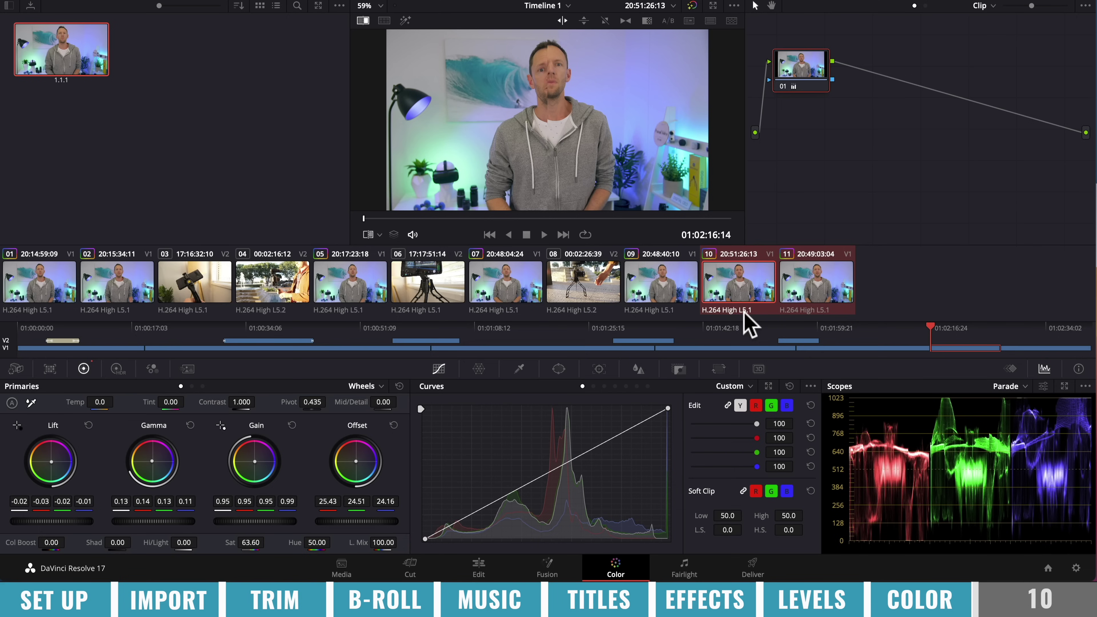
{"action": "left_click", "coordinate": [581, 281]}
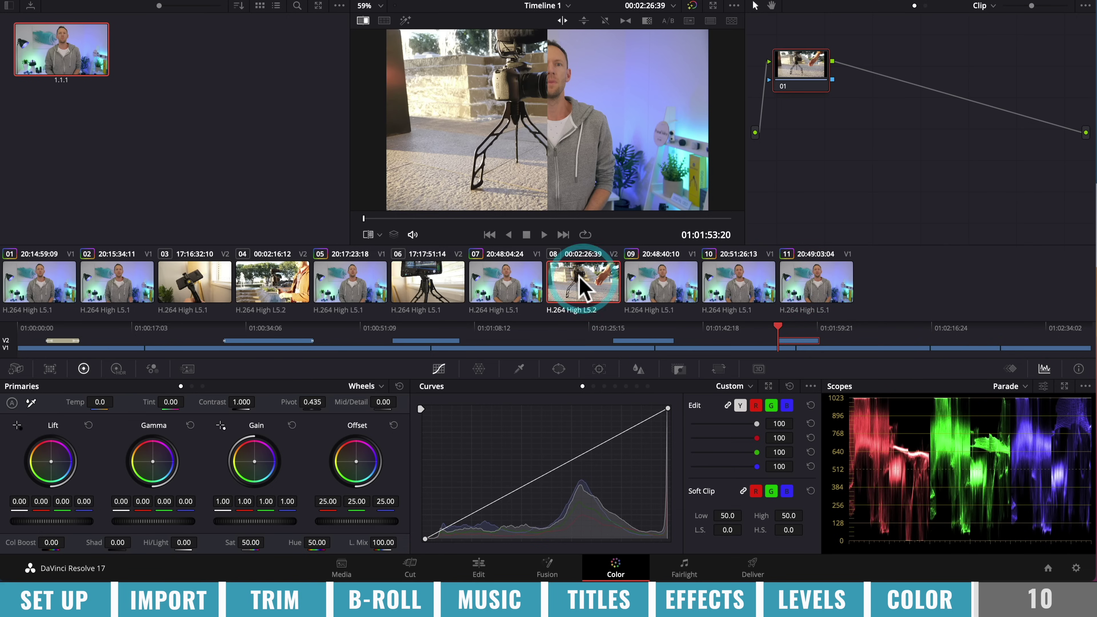
{"action": "left_click", "coordinate": [428, 285]}
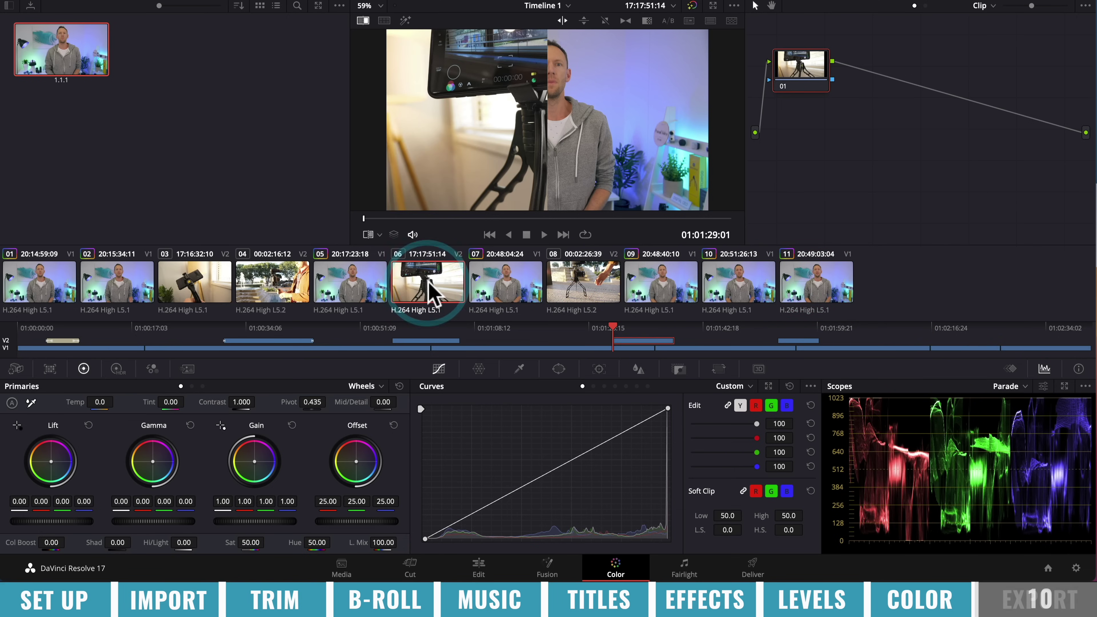
Step: Set up the delivery with the YouTube 1080p render preset and the file name Awesome Video
{"action": "left_click", "coordinate": [753, 568]}
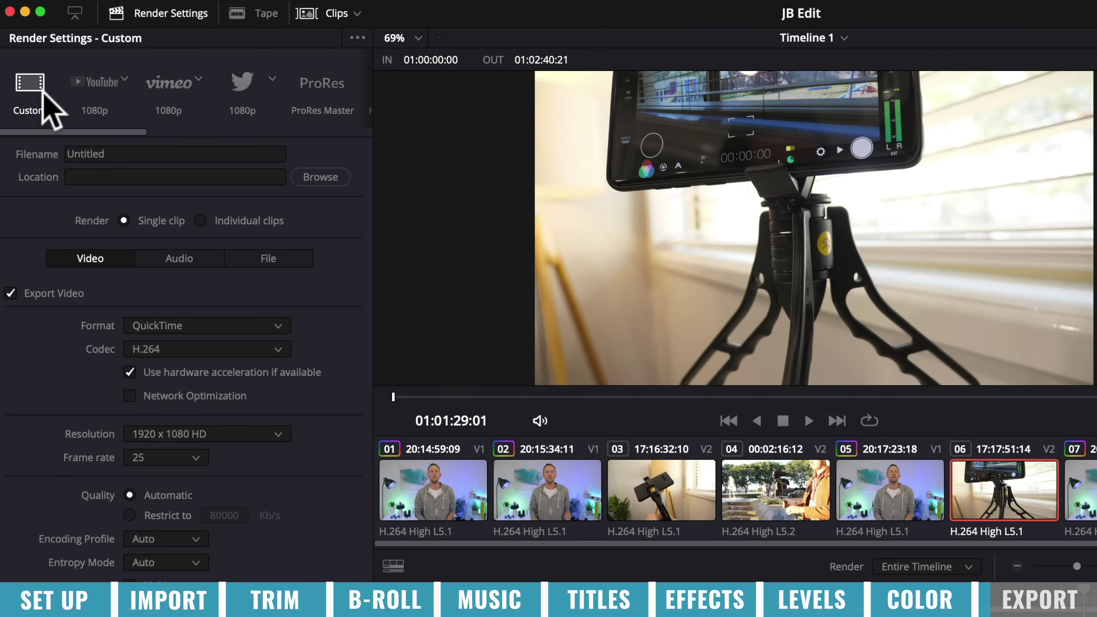
{"action": "left_click", "coordinate": [93, 81]}
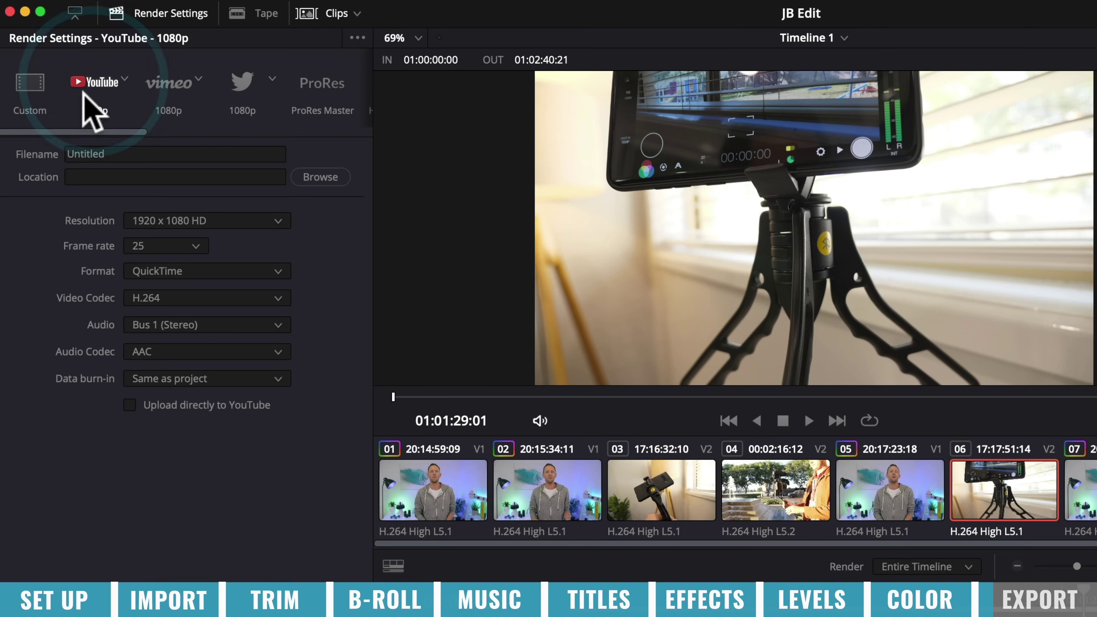
{"action": "left_click", "coordinate": [125, 78]}
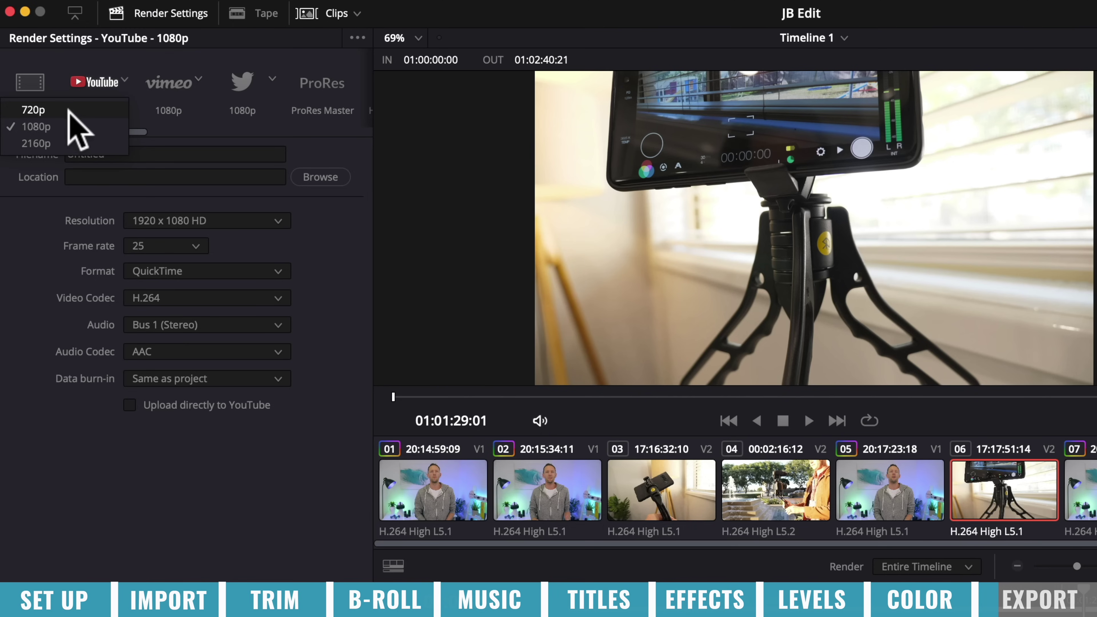
{"action": "left_click", "coordinate": [100, 126]}
{"action": "left_click", "coordinate": [144, 153]}
{"action": "type", "text": "Awesome Video"}
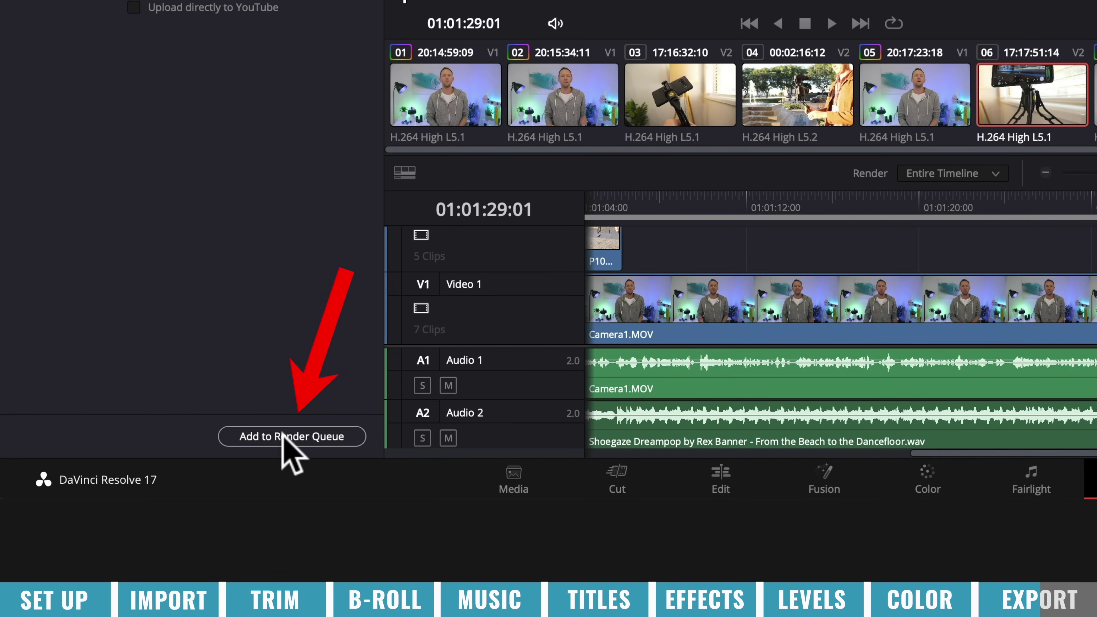
Step: Add the job to the render queue with the Movies folder as its destination and start rendering
{"action": "left_click", "coordinate": [284, 436]}
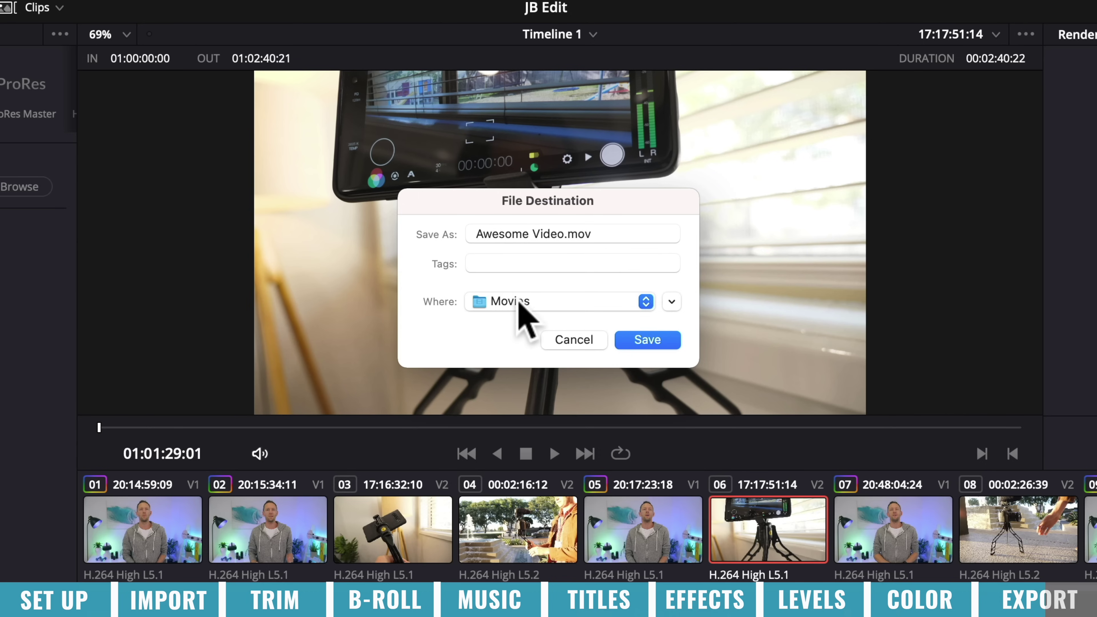
{"action": "left_click", "coordinate": [646, 341]}
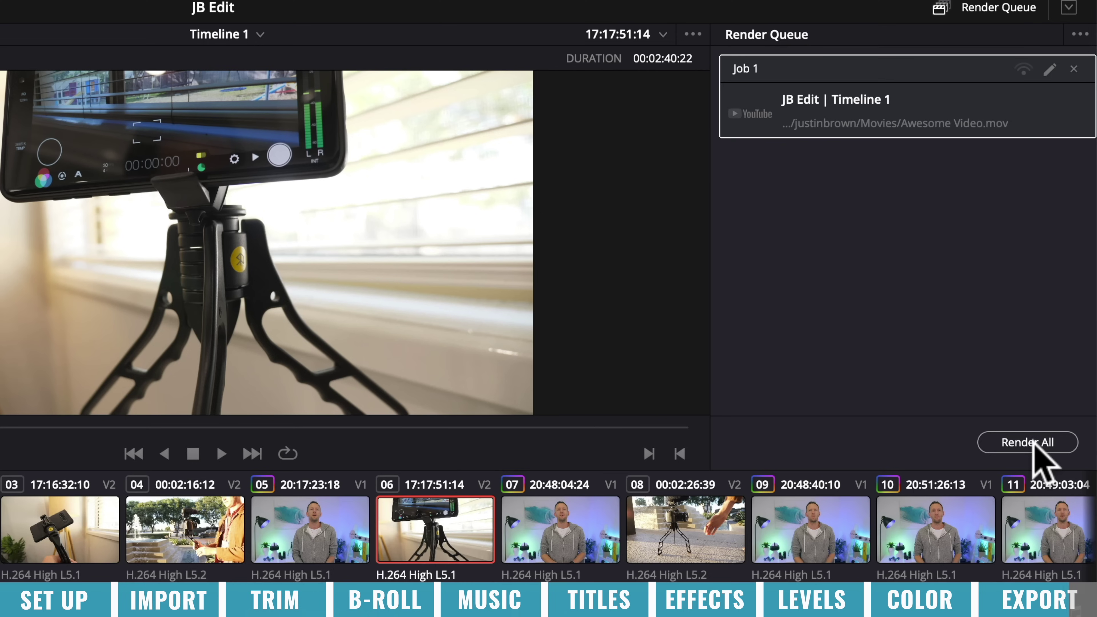
{"action": "left_click", "coordinate": [1023, 447]}
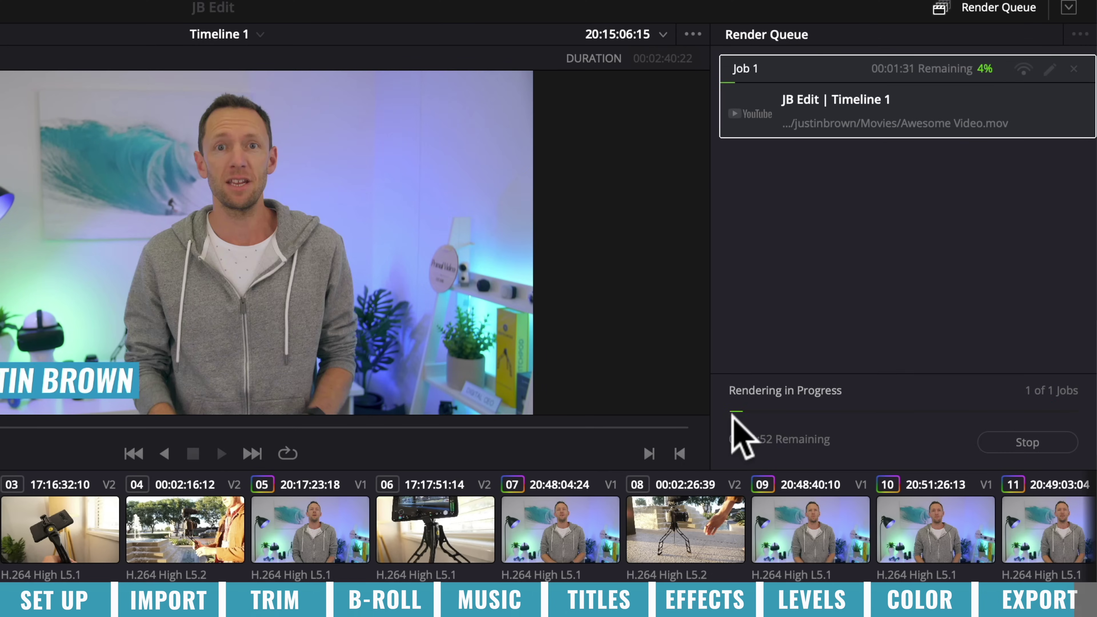